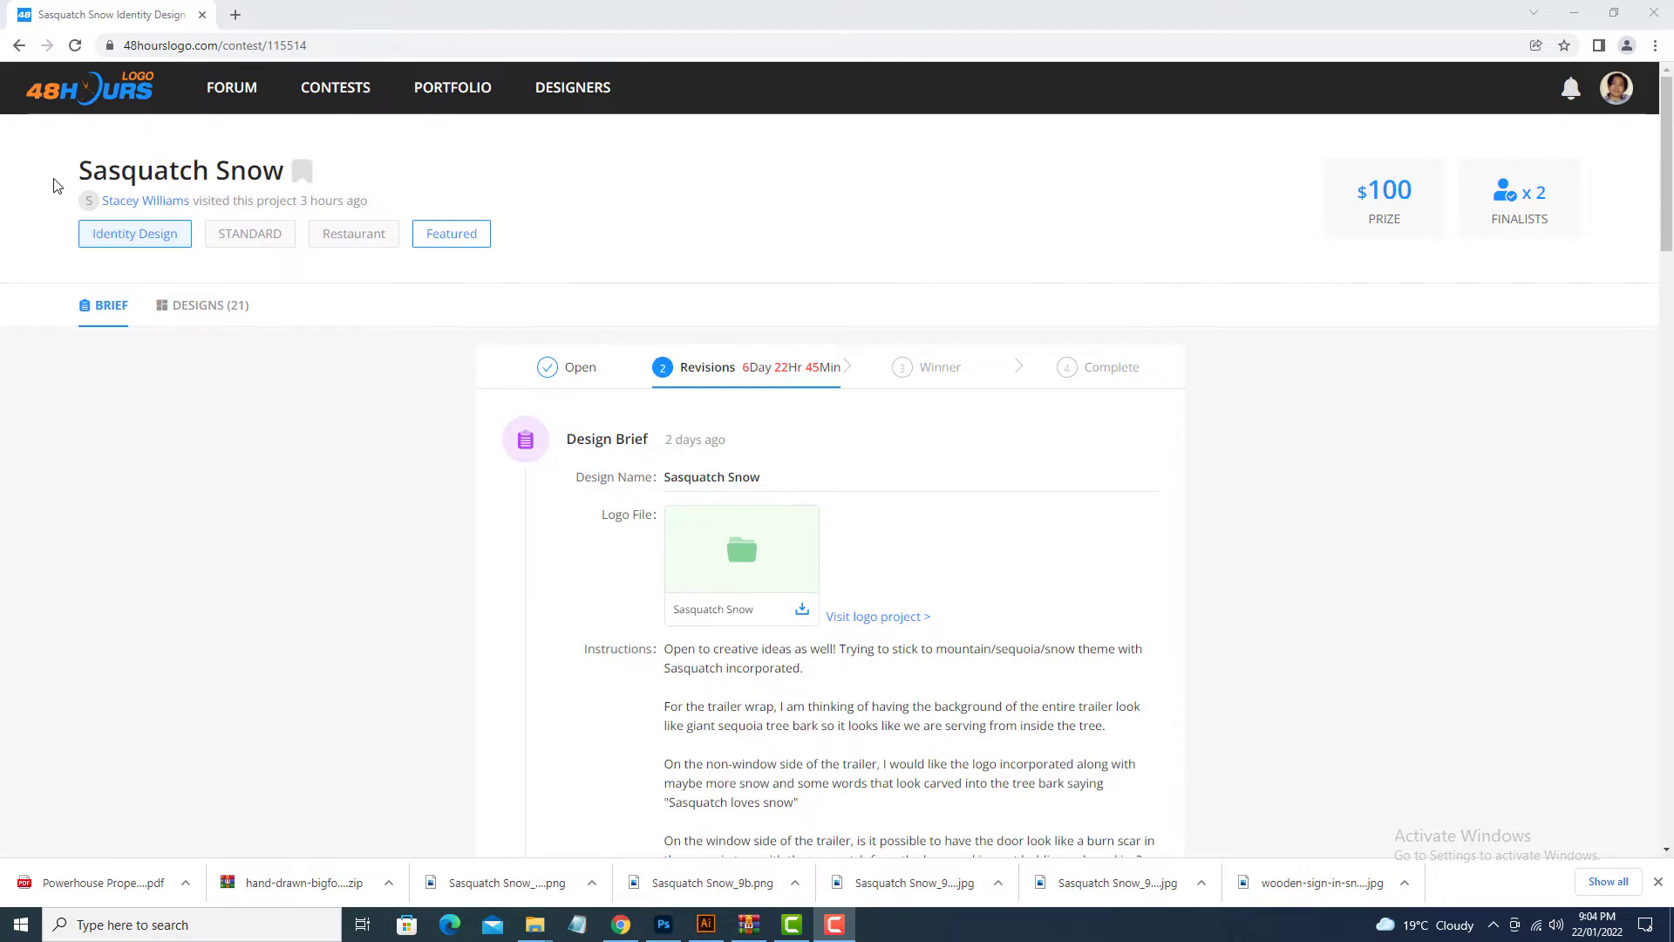
Step: Read the Sasquatch Snow contest's prize, finalist details and design brief instructions for both sides of the trailer wrap
drag(54, 186, 299, 172)
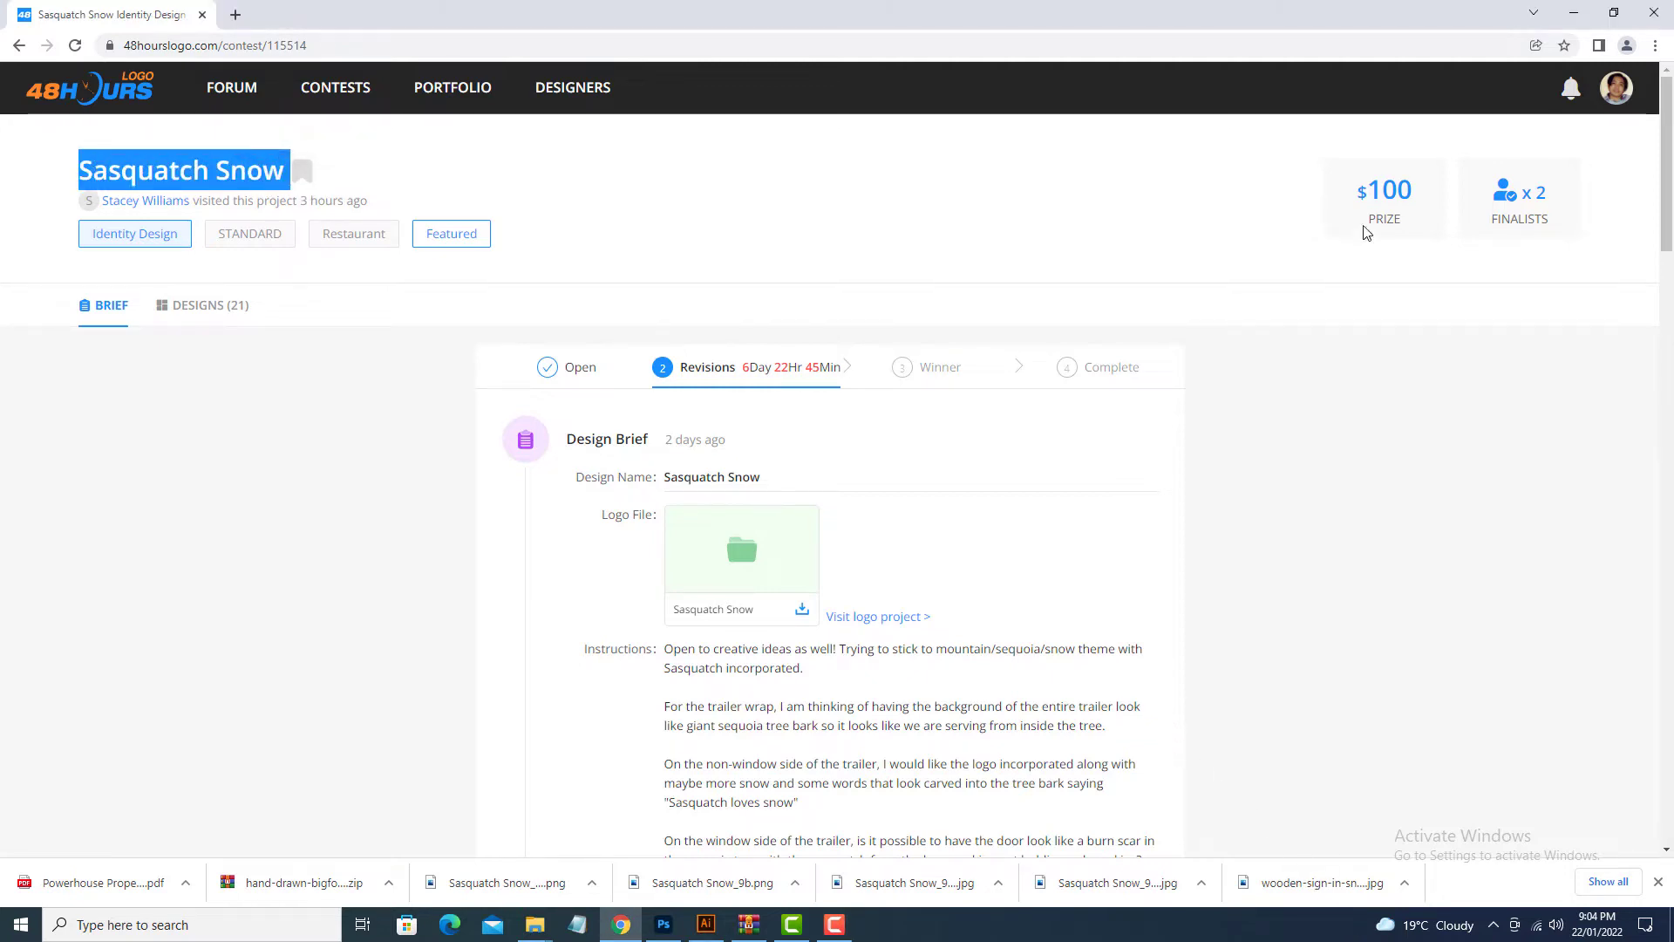
drag(1323, 218, 1514, 225)
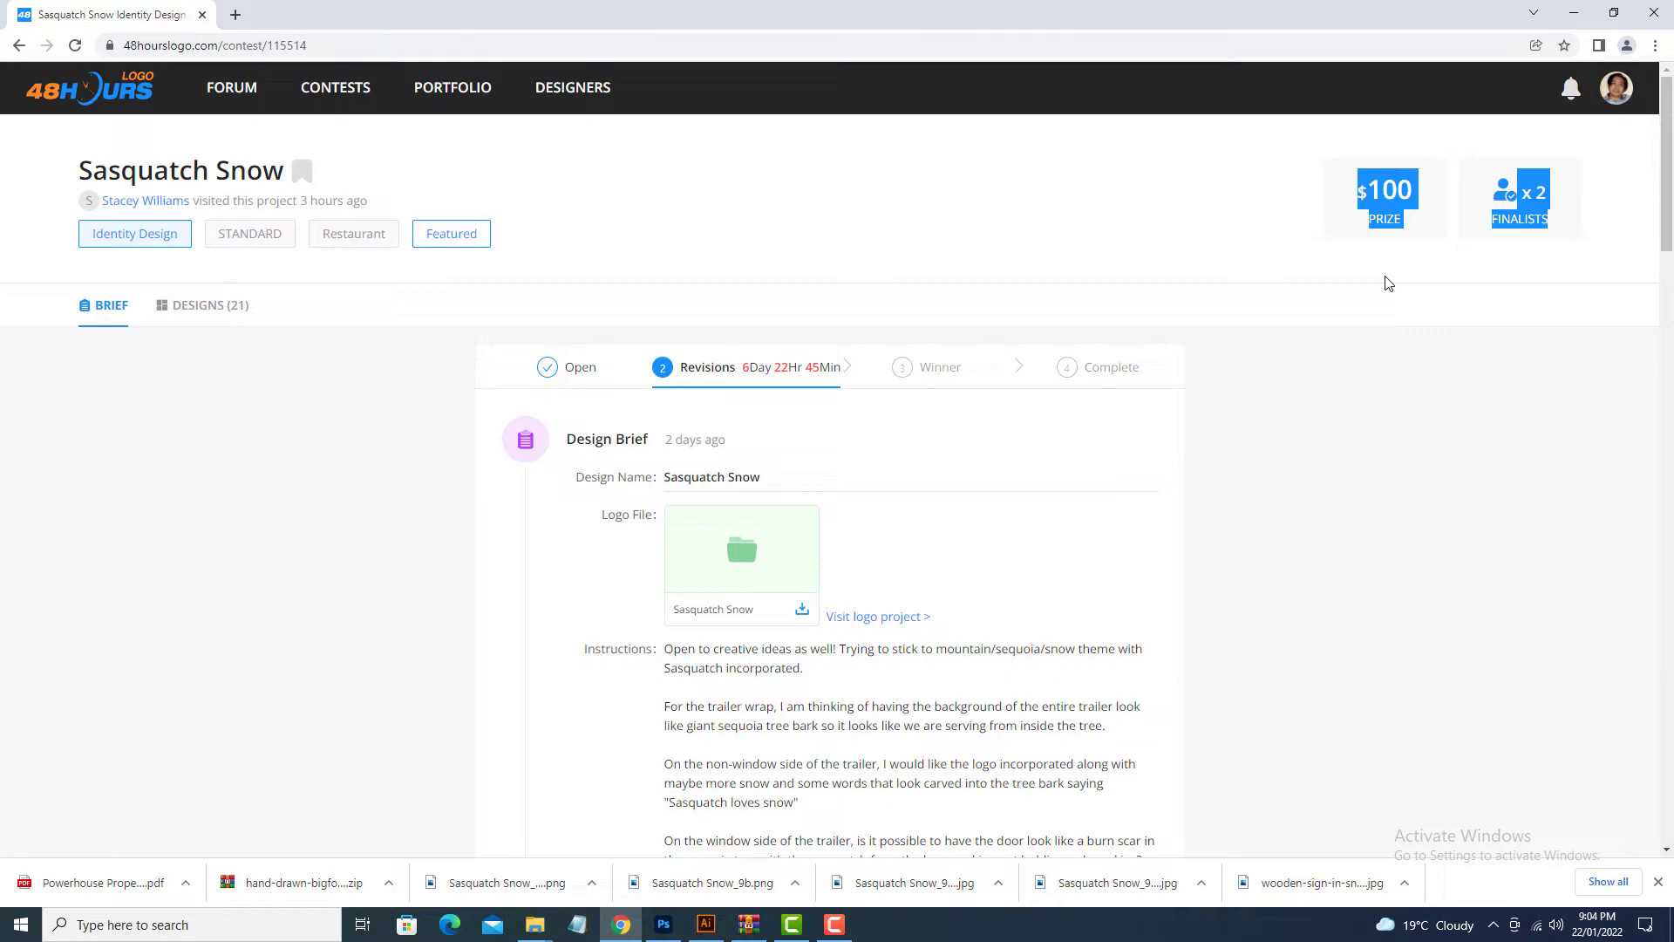
scroll(1389, 284, down, 3)
drag(663, 393, 1129, 471)
drag(664, 498, 806, 544)
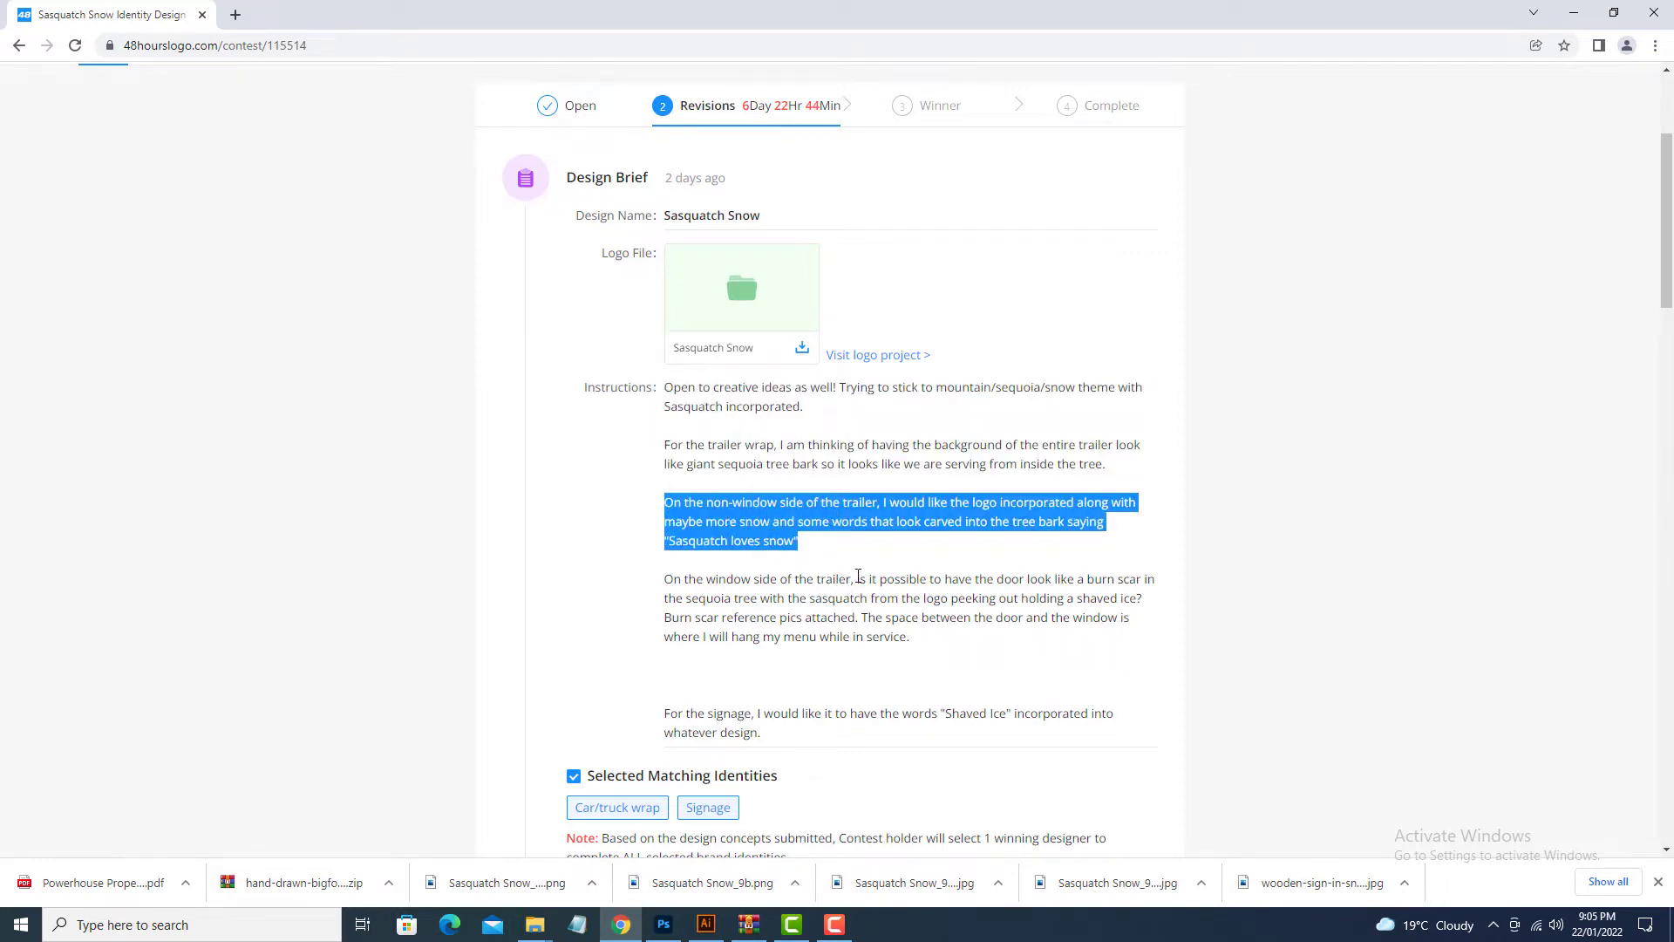
drag(665, 578, 938, 642)
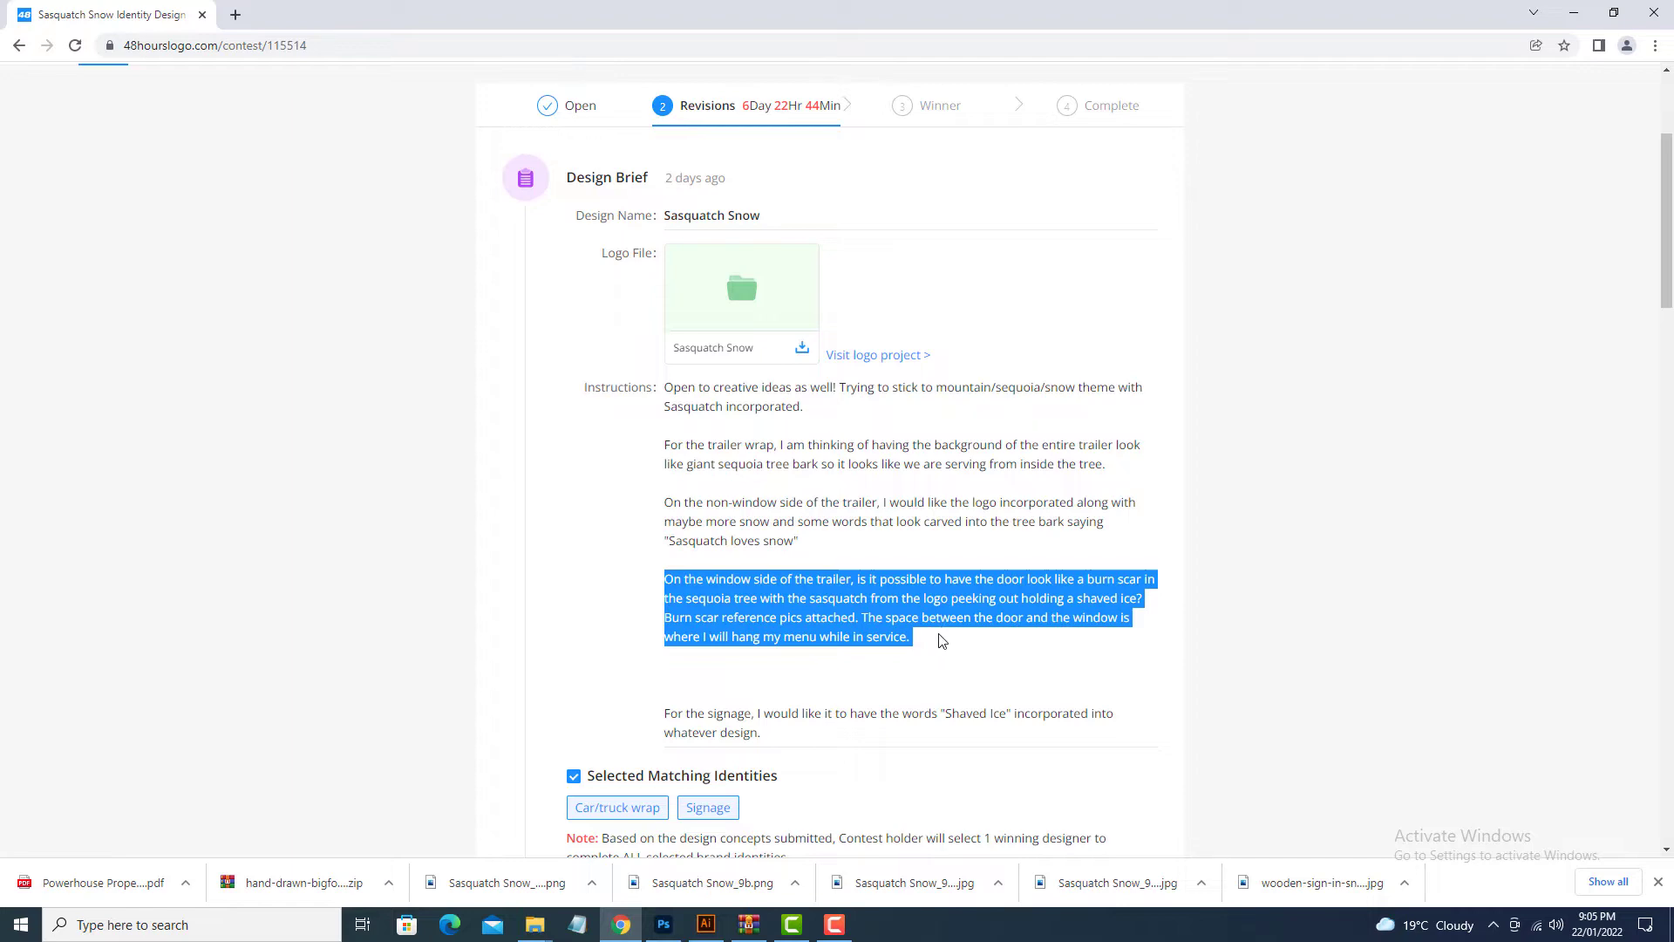
Step: Look through the client's attached reference photos and view the burn-scarred sequoia trunk picture at full size
scroll(944, 634, down, 4)
scroll(929, 634, down, 6)
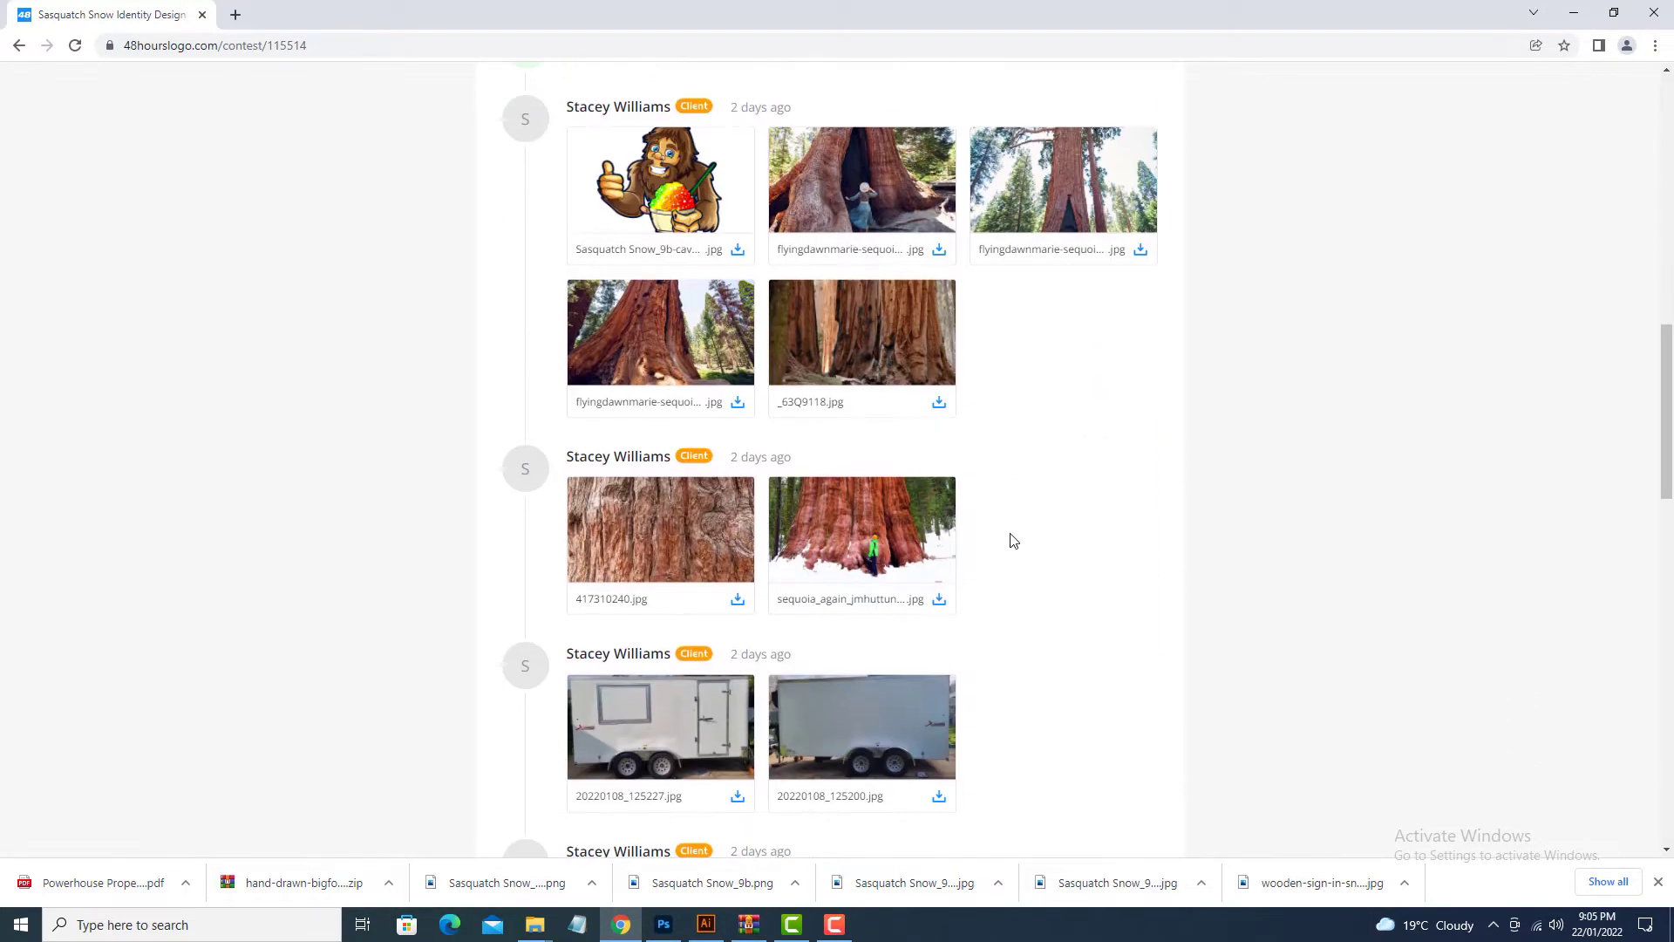
click(890, 199)
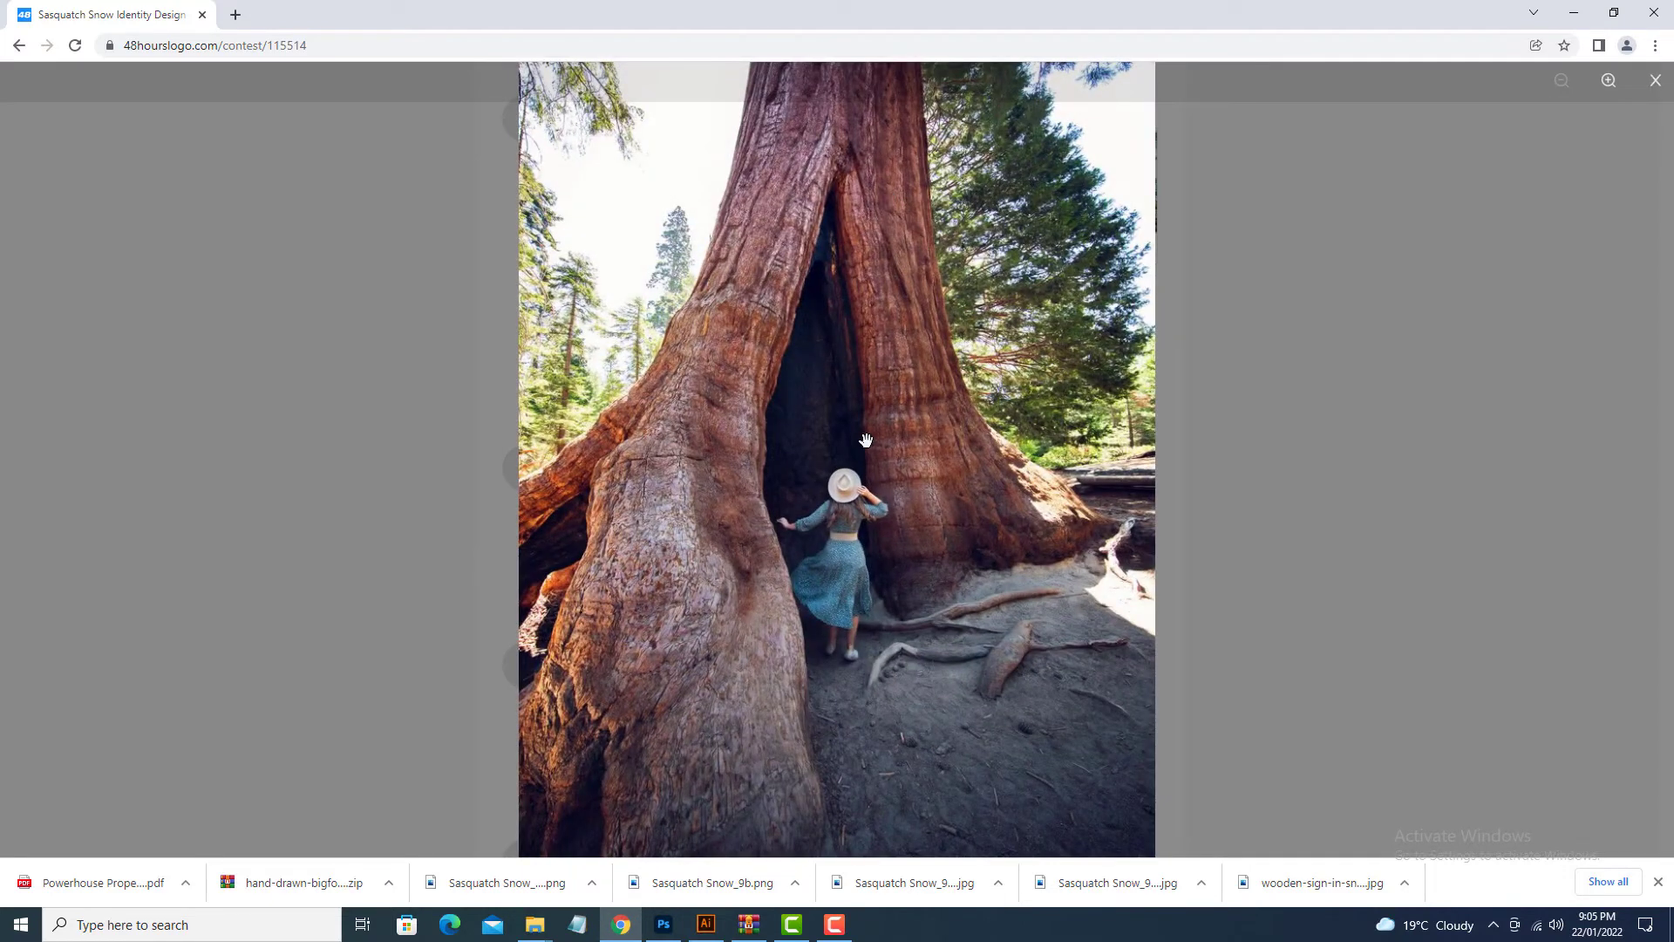
click(1393, 314)
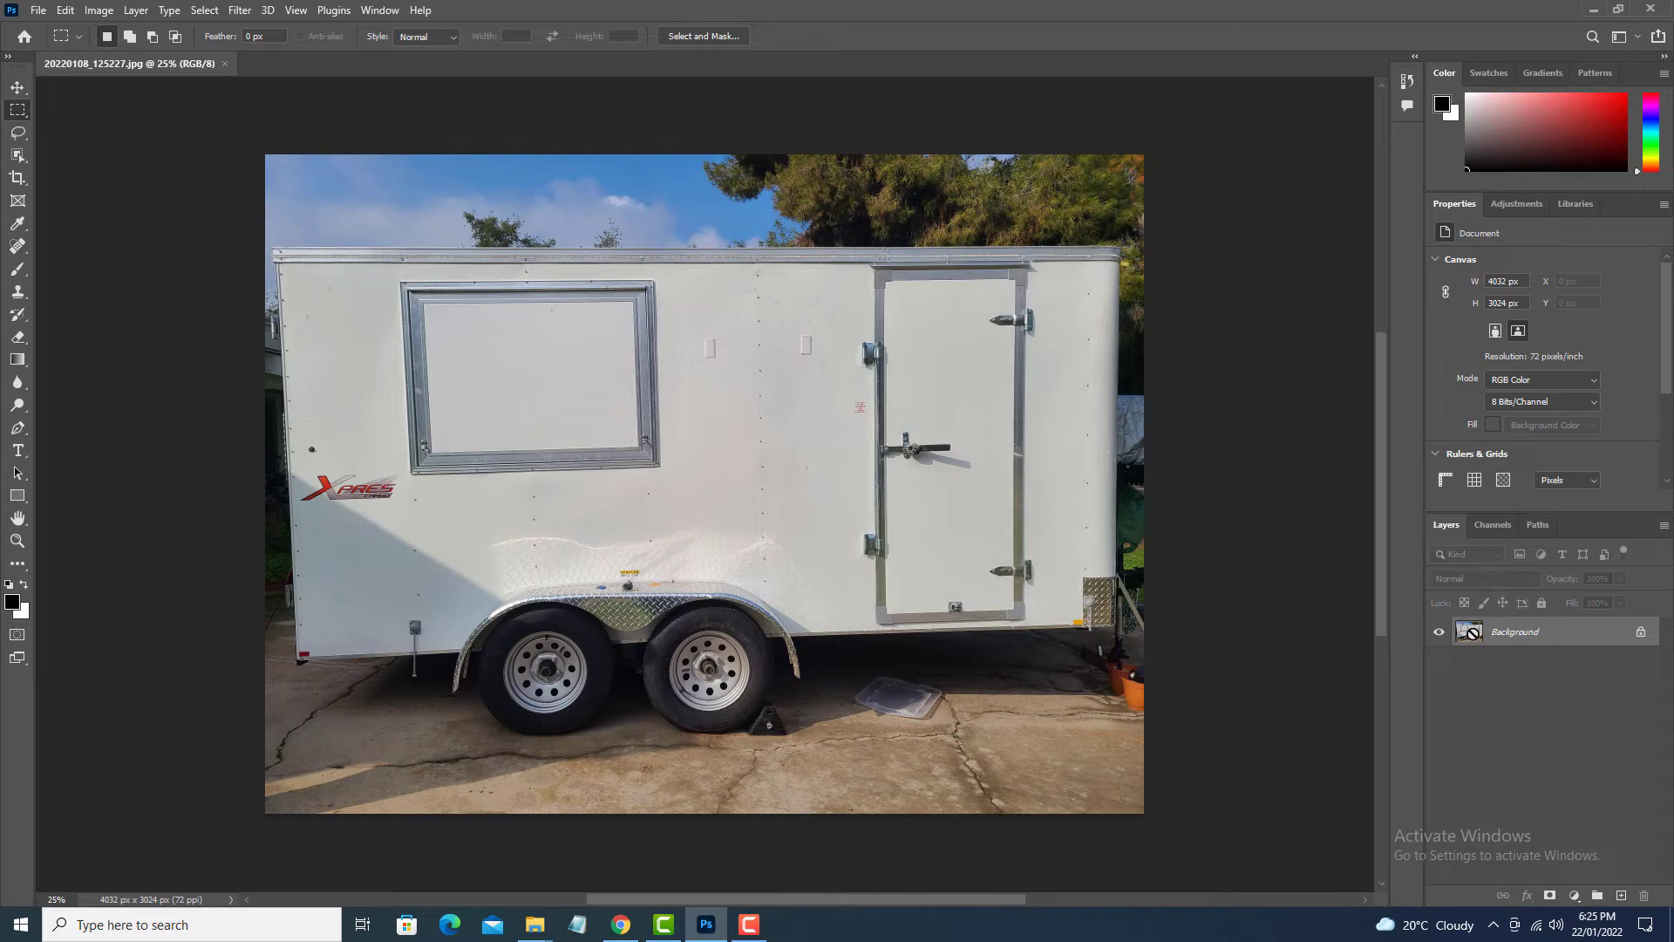
Step: In Photoshop, duplicate the trailer photo's Background layer and hide the original
key(ctrl+j)
click(1439, 661)
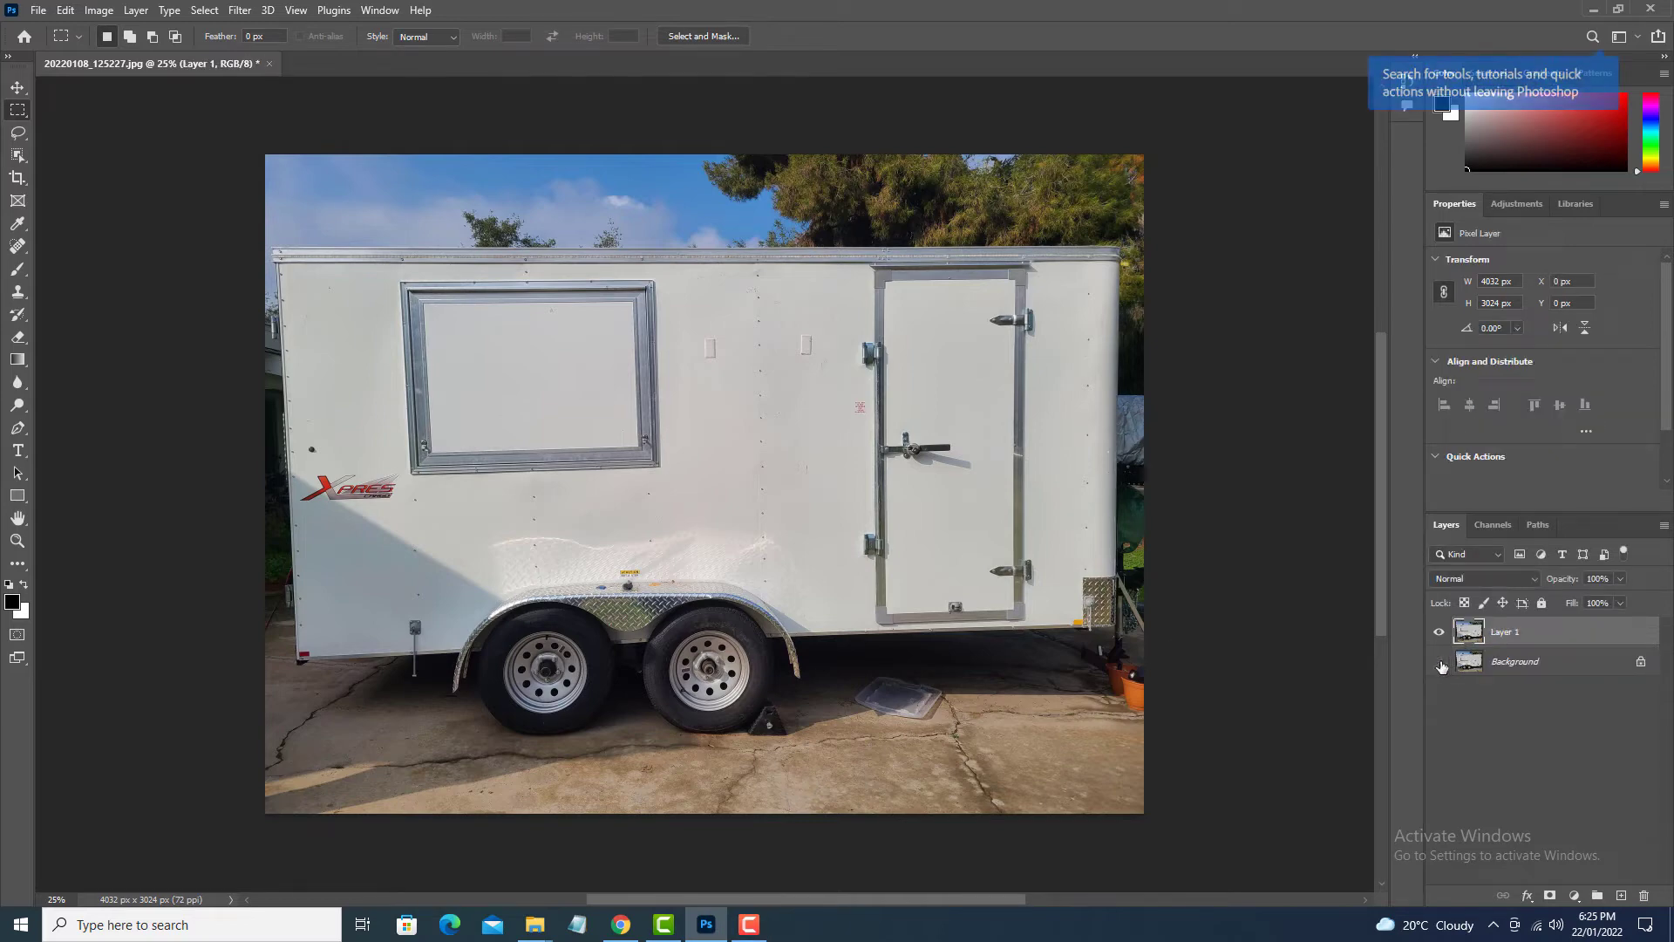
Step: Start a Pen tool path at the trailer panel's upper-left corner and trace it along the roof rail's lower edge above the window
click(17, 428)
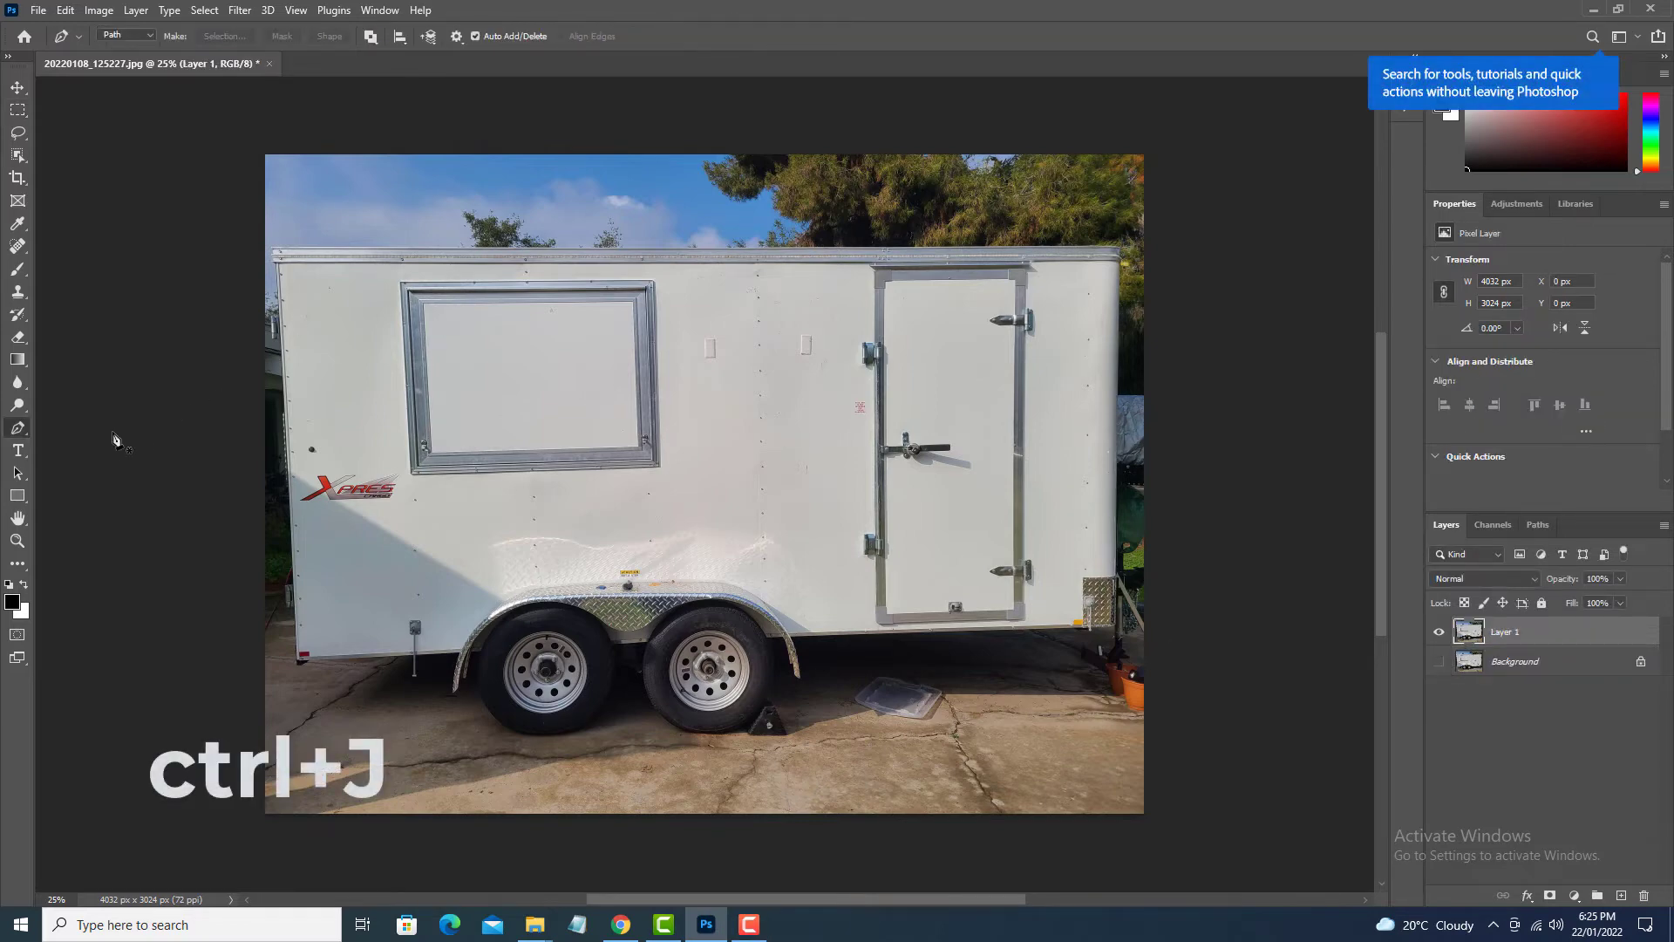
key(ctrl+plus)
key(ctrl+plus)
key(ctrl+plus)
drag(305, 388, 561, 506)
key(ctrl+plus)
key(ctrl+plus)
key(ctrl+plus)
key(ctrl+plus)
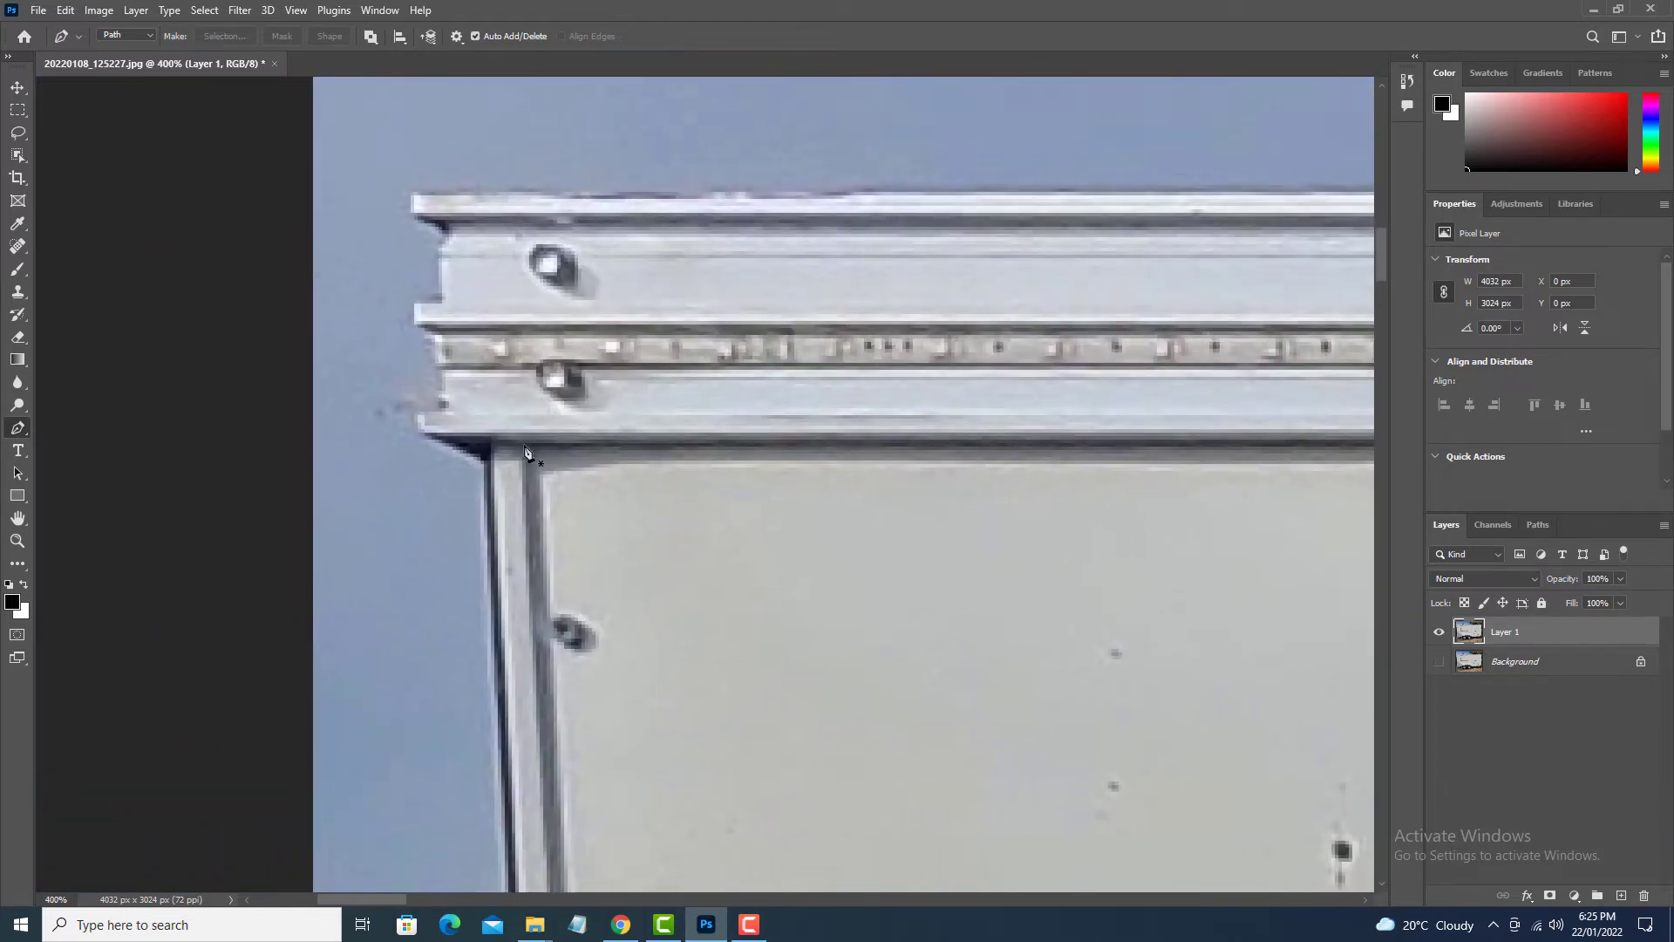
click(525, 447)
drag(975, 546, 527, 598)
click(1361, 501)
drag(909, 602, 140, 645)
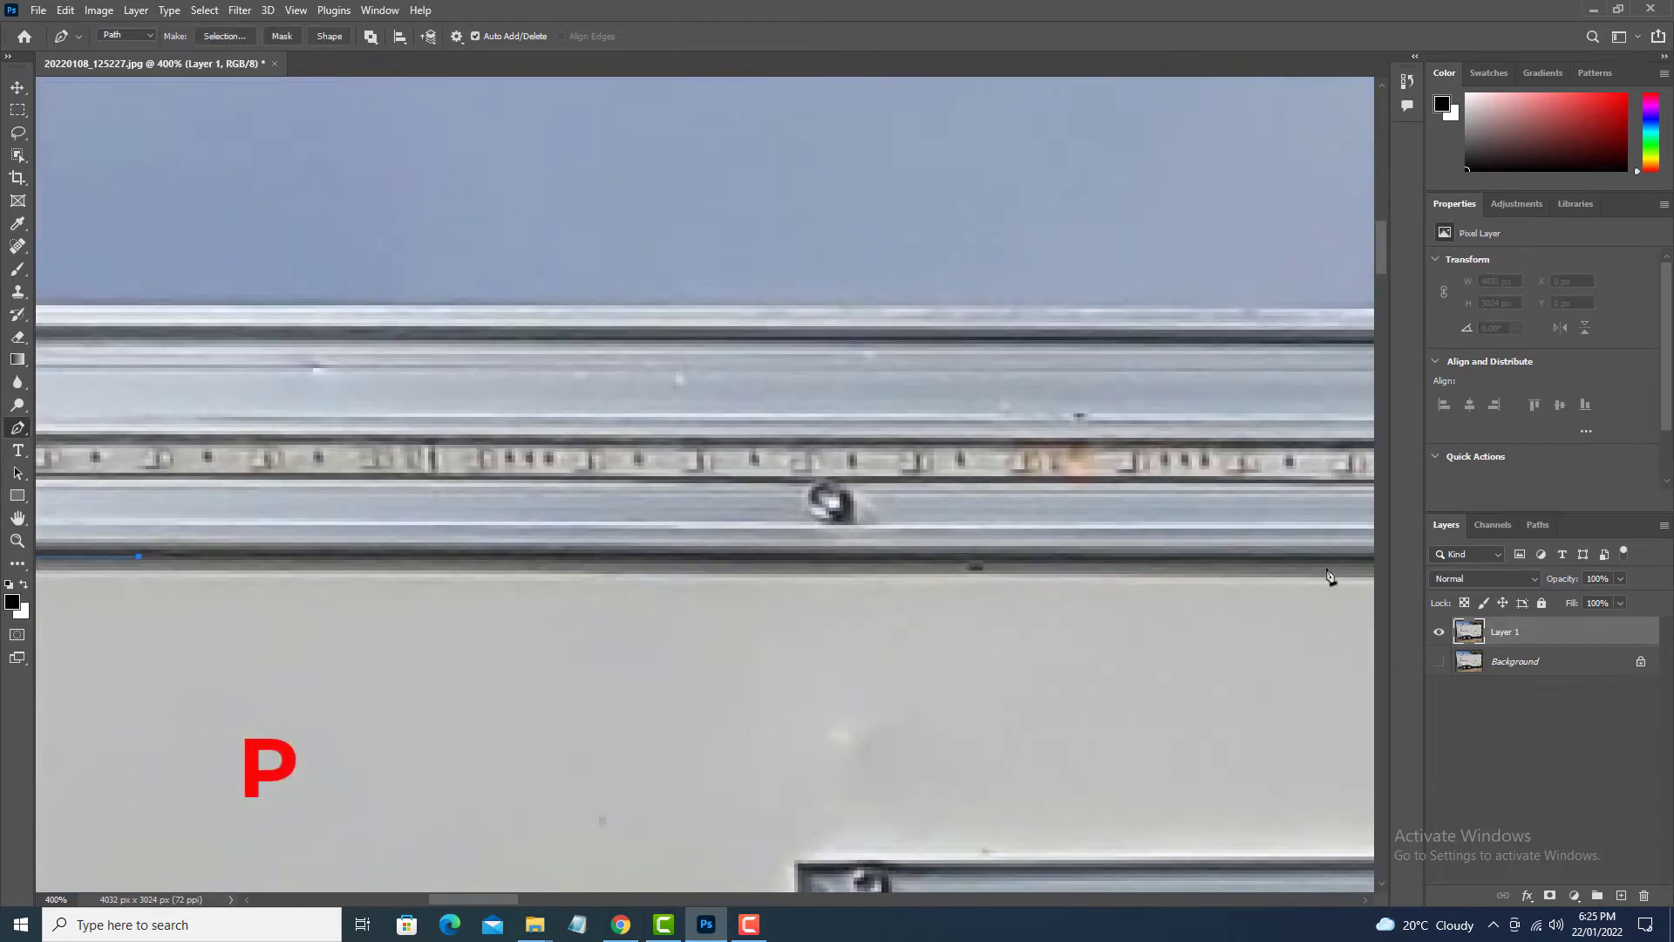
click(1350, 563)
drag(1338, 623, 1144, 650)
click(1305, 576)
drag(1291, 632, 871, 657)
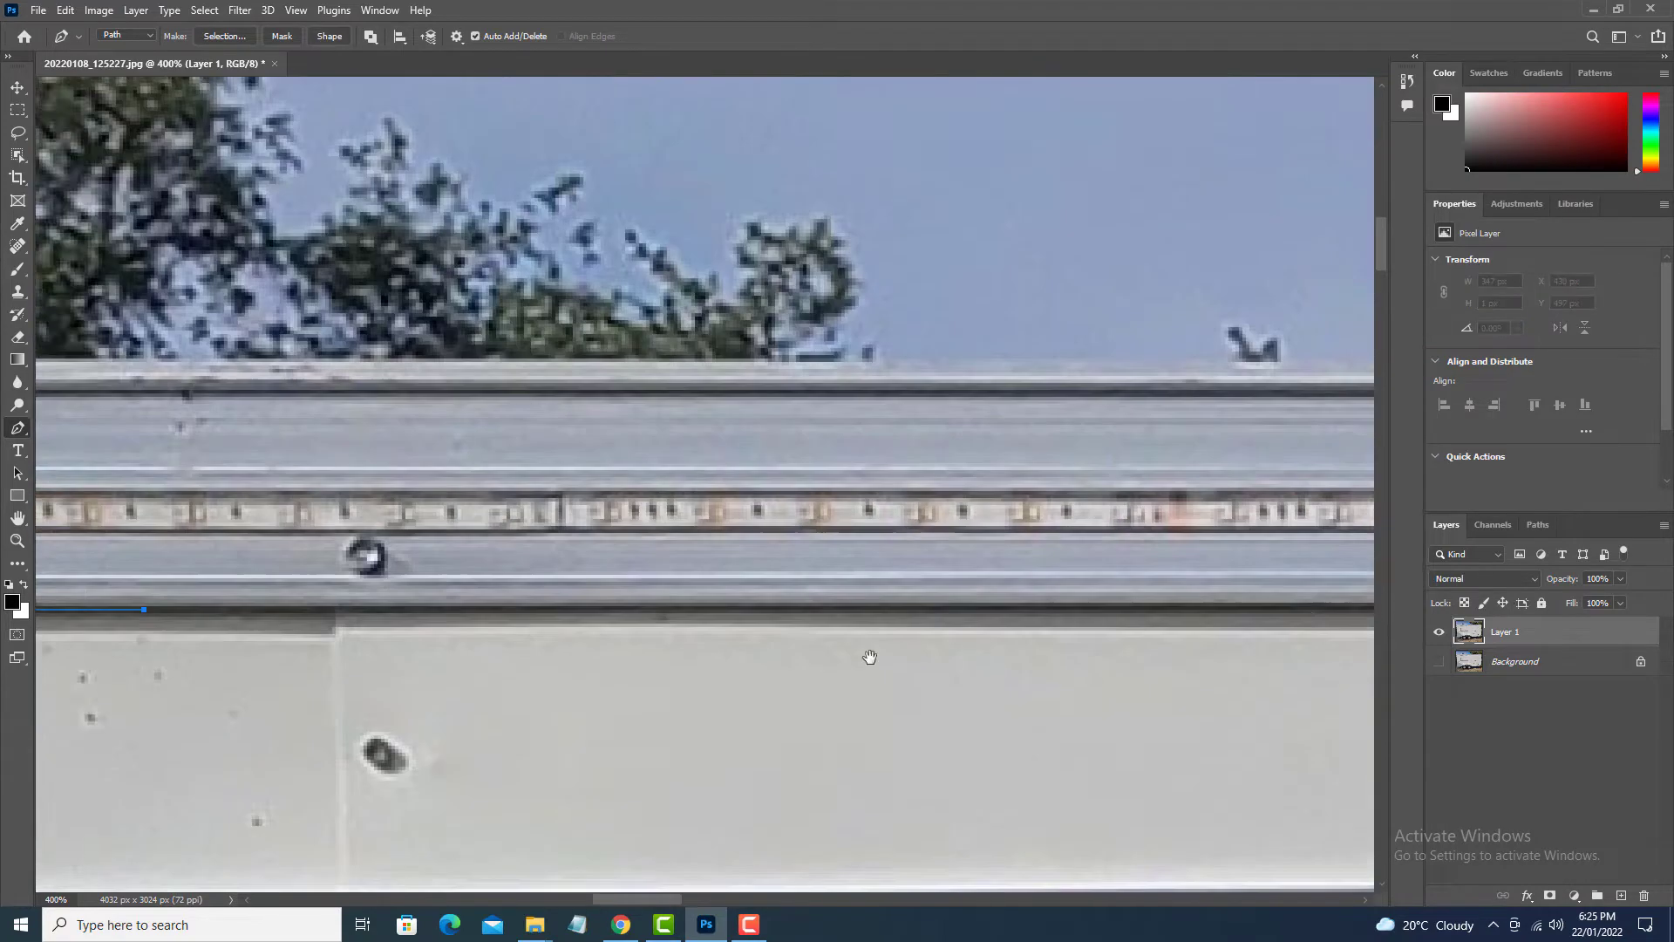
Step: Continue the path along the roof rail's lower edge from the window to the door frame
click(1315, 608)
drag(1303, 638, 998, 658)
click(1170, 656)
drag(1164, 696, 892, 705)
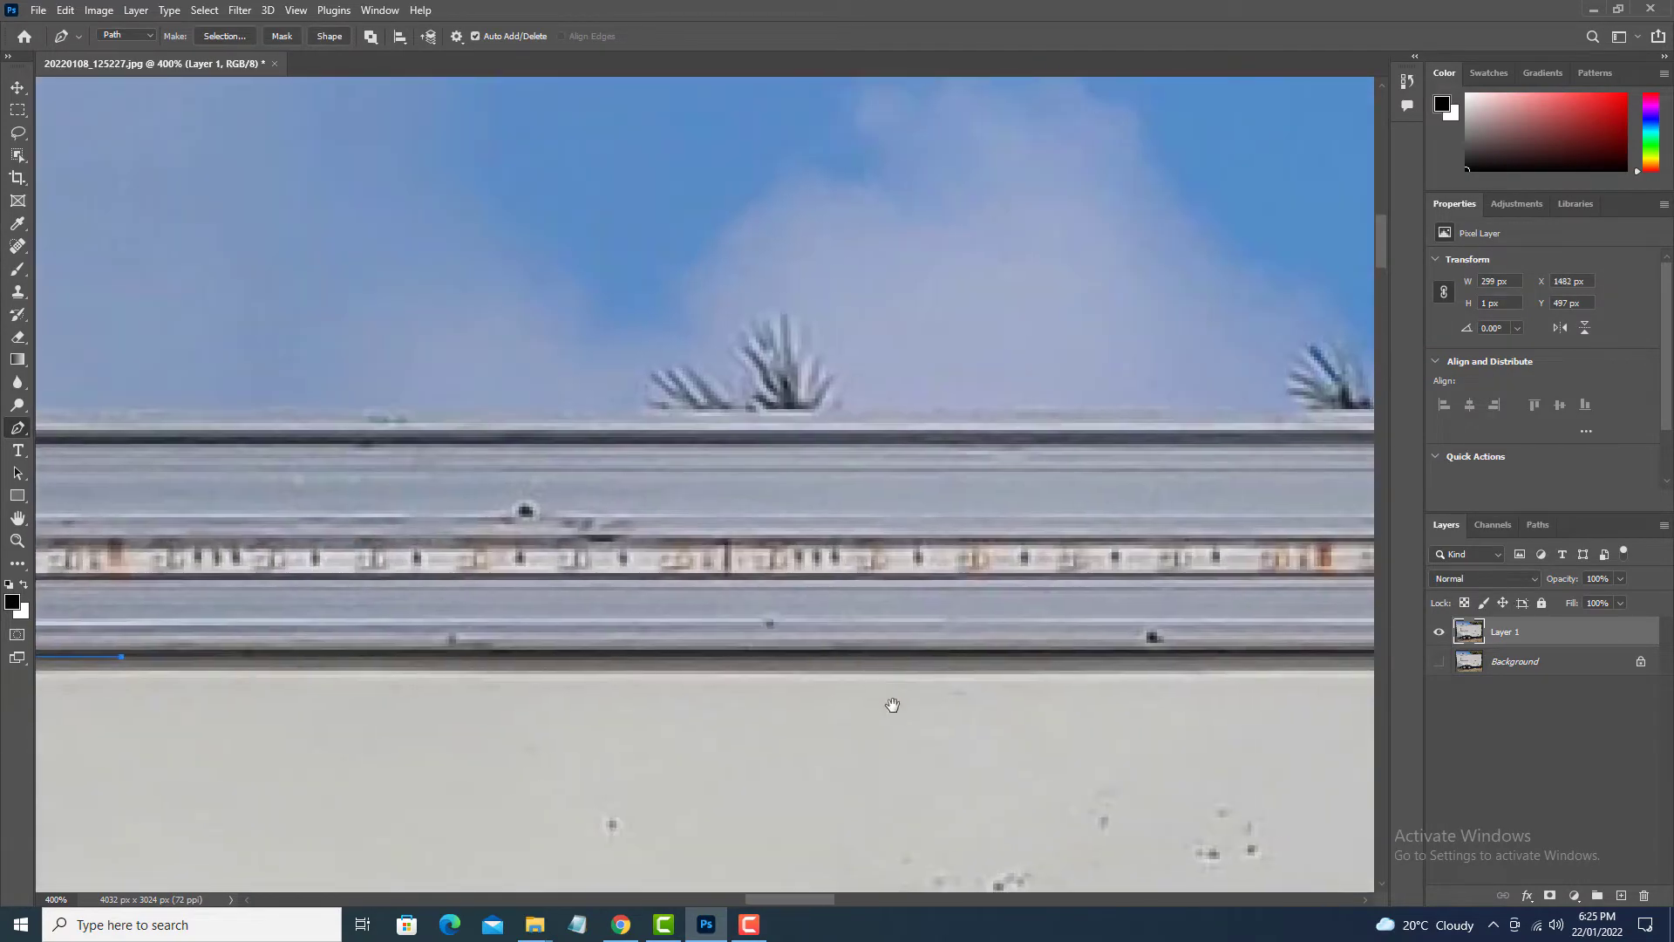
click(1337, 654)
drag(1328, 689, 934, 699)
click(1363, 654)
drag(1347, 684, 601, 682)
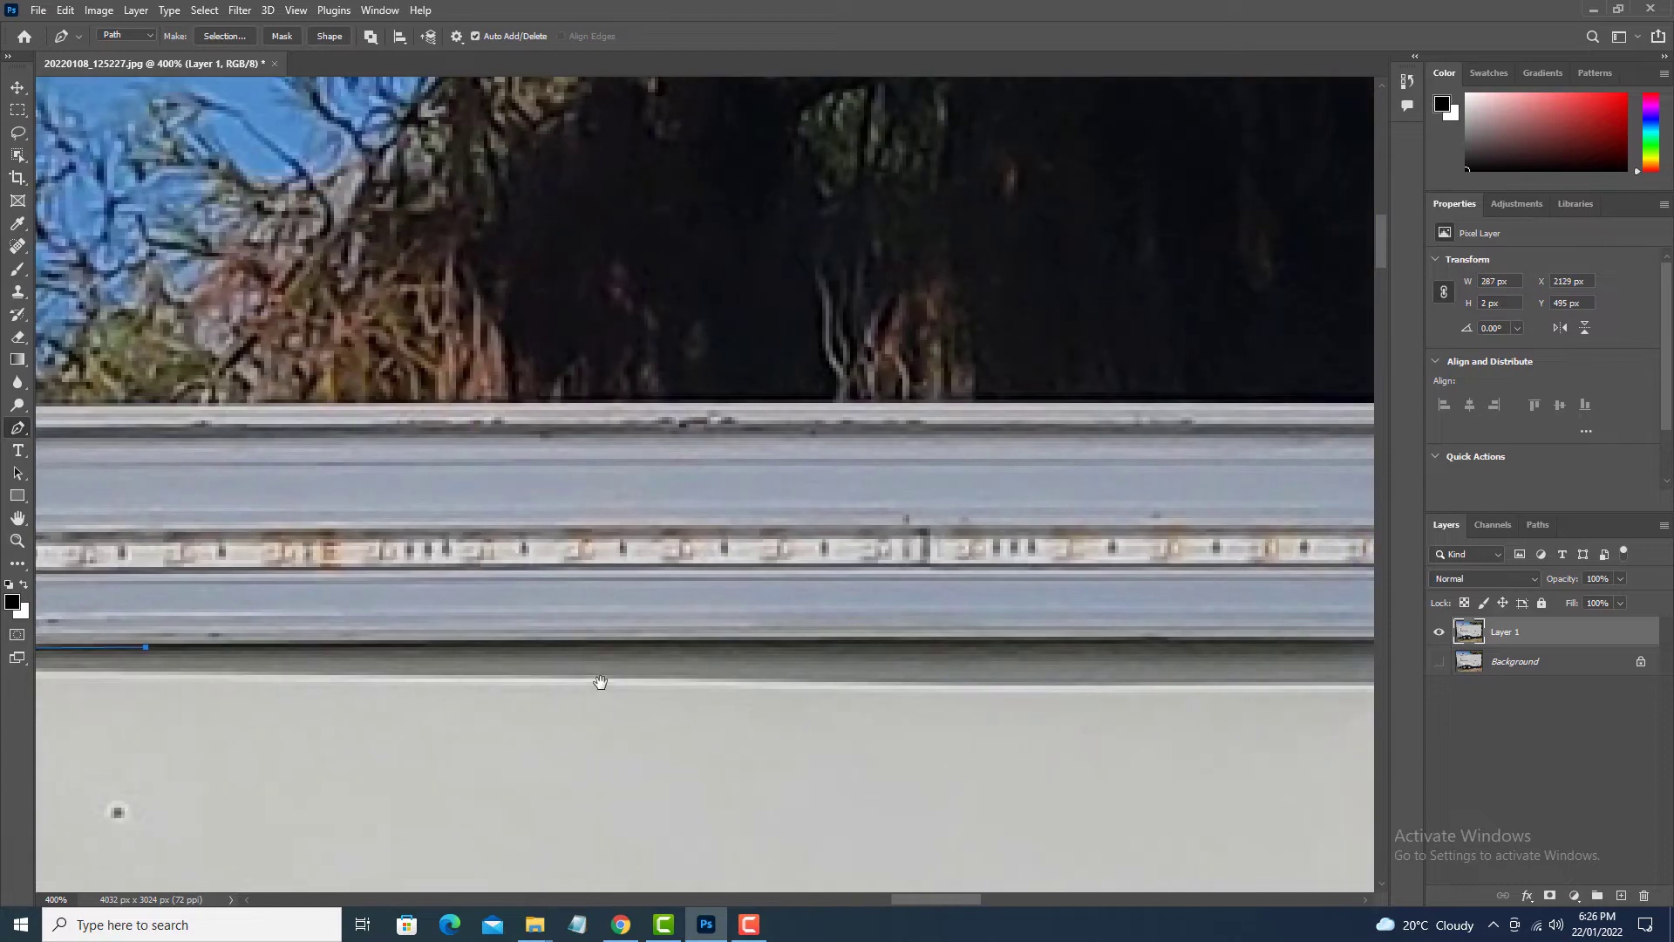
click(1321, 645)
drag(1311, 679, 396, 549)
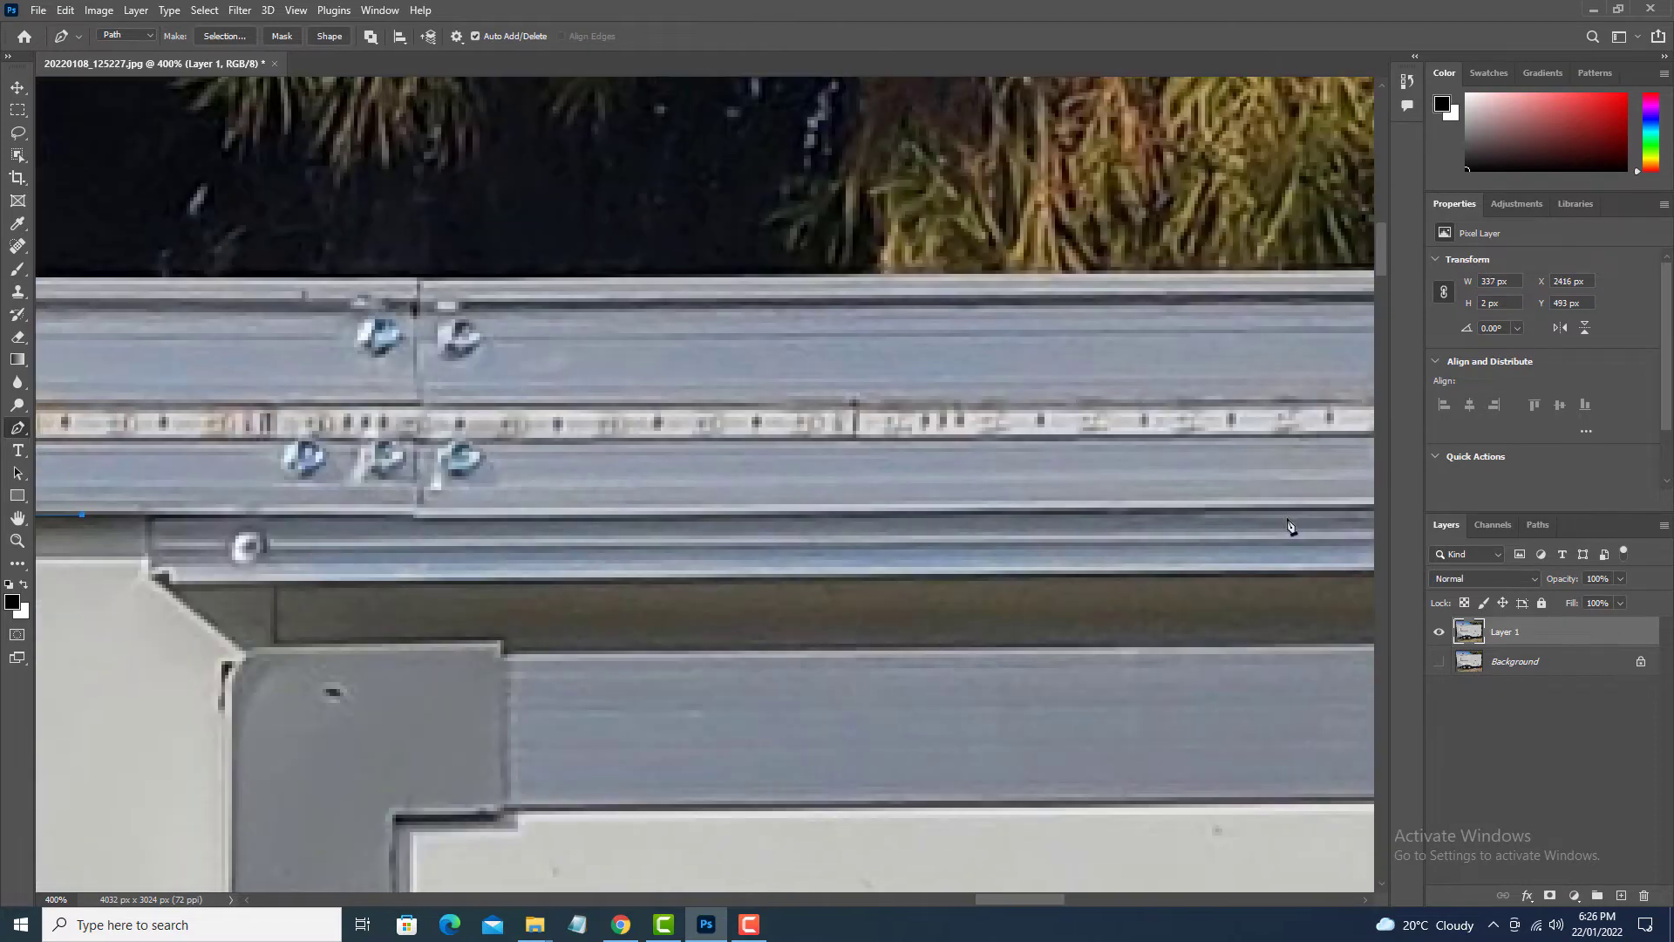
Step: Carry the path above the door to the panel's upper-right corner, then down the right edge to the diamond-plate guard
click(1297, 513)
drag(1280, 593, 663, 610)
click(1298, 511)
drag(1284, 558, 826, 587)
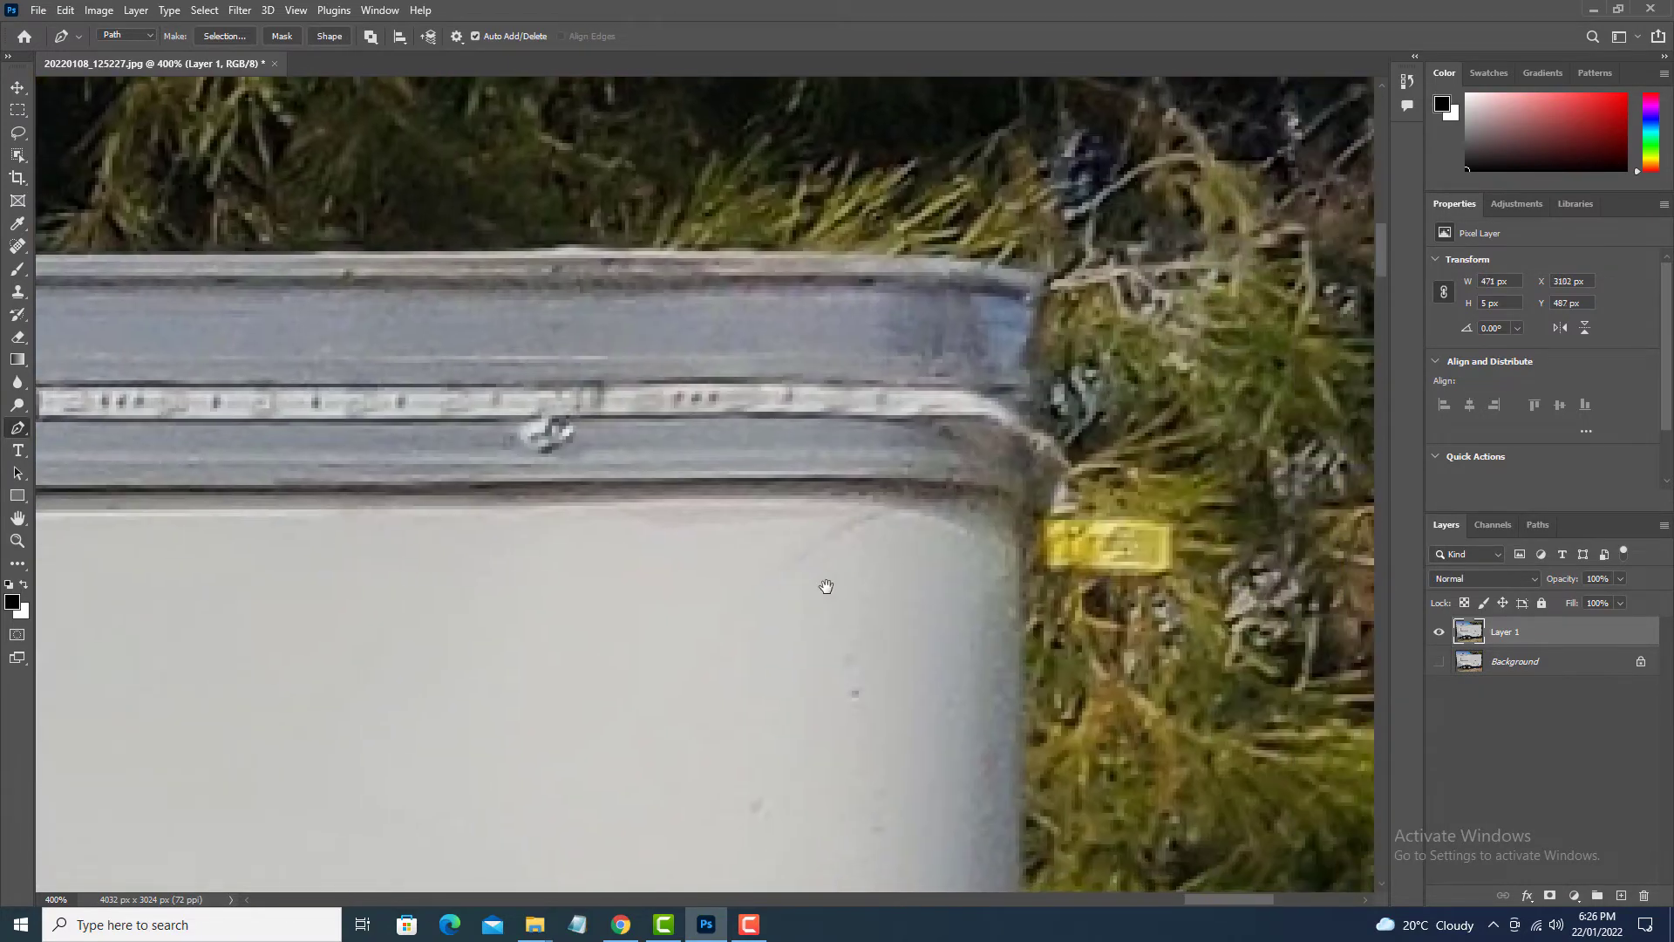
drag(1037, 829, 797, 253)
drag(811, 736, 1002, 254)
click(995, 251)
drag(806, 459, 914, 599)
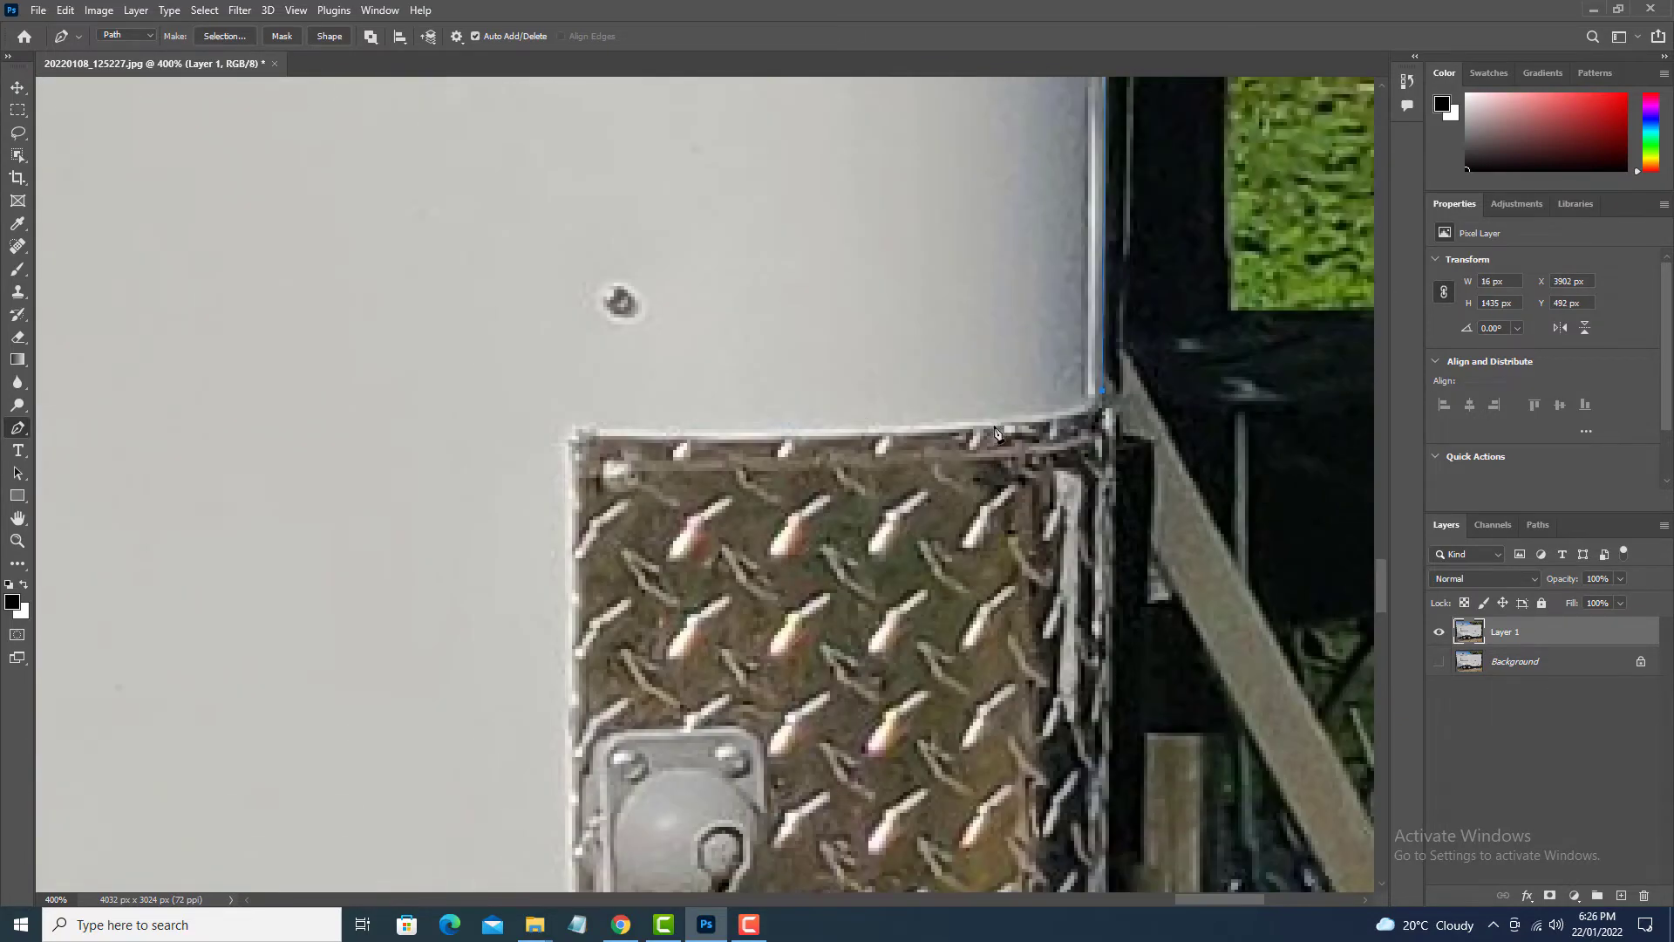
drag(596, 429, 500, 422)
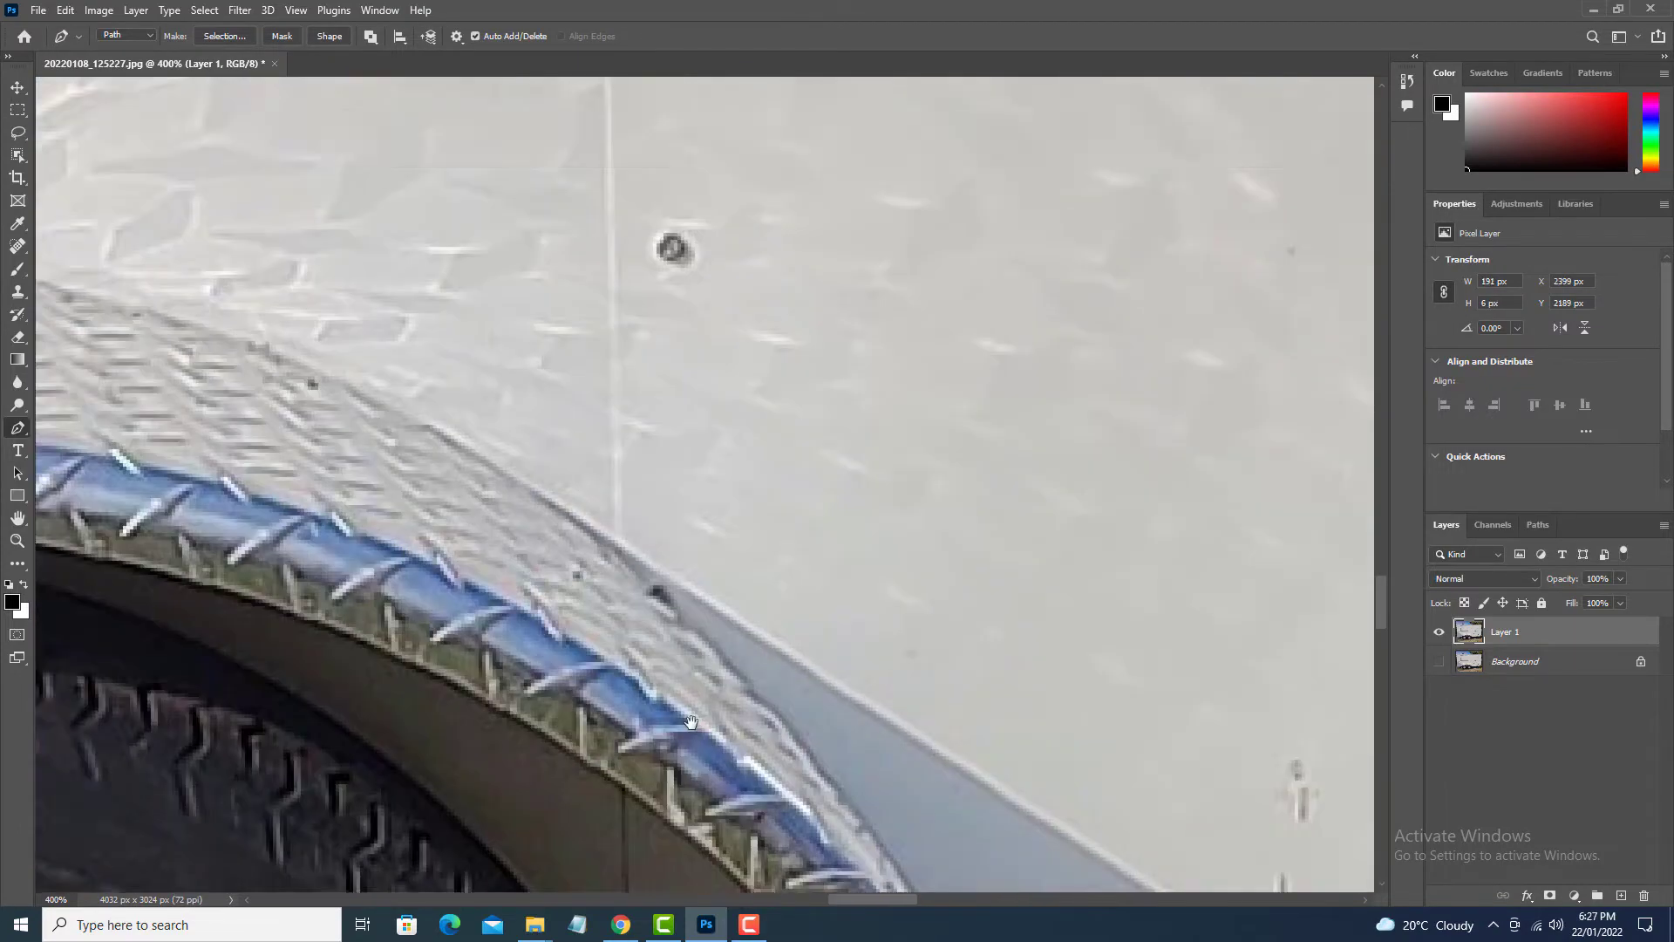
Step: Trace the path over the fender's right end and along its top, going around the black fitting below the caution label
drag(465, 393, 246, 269)
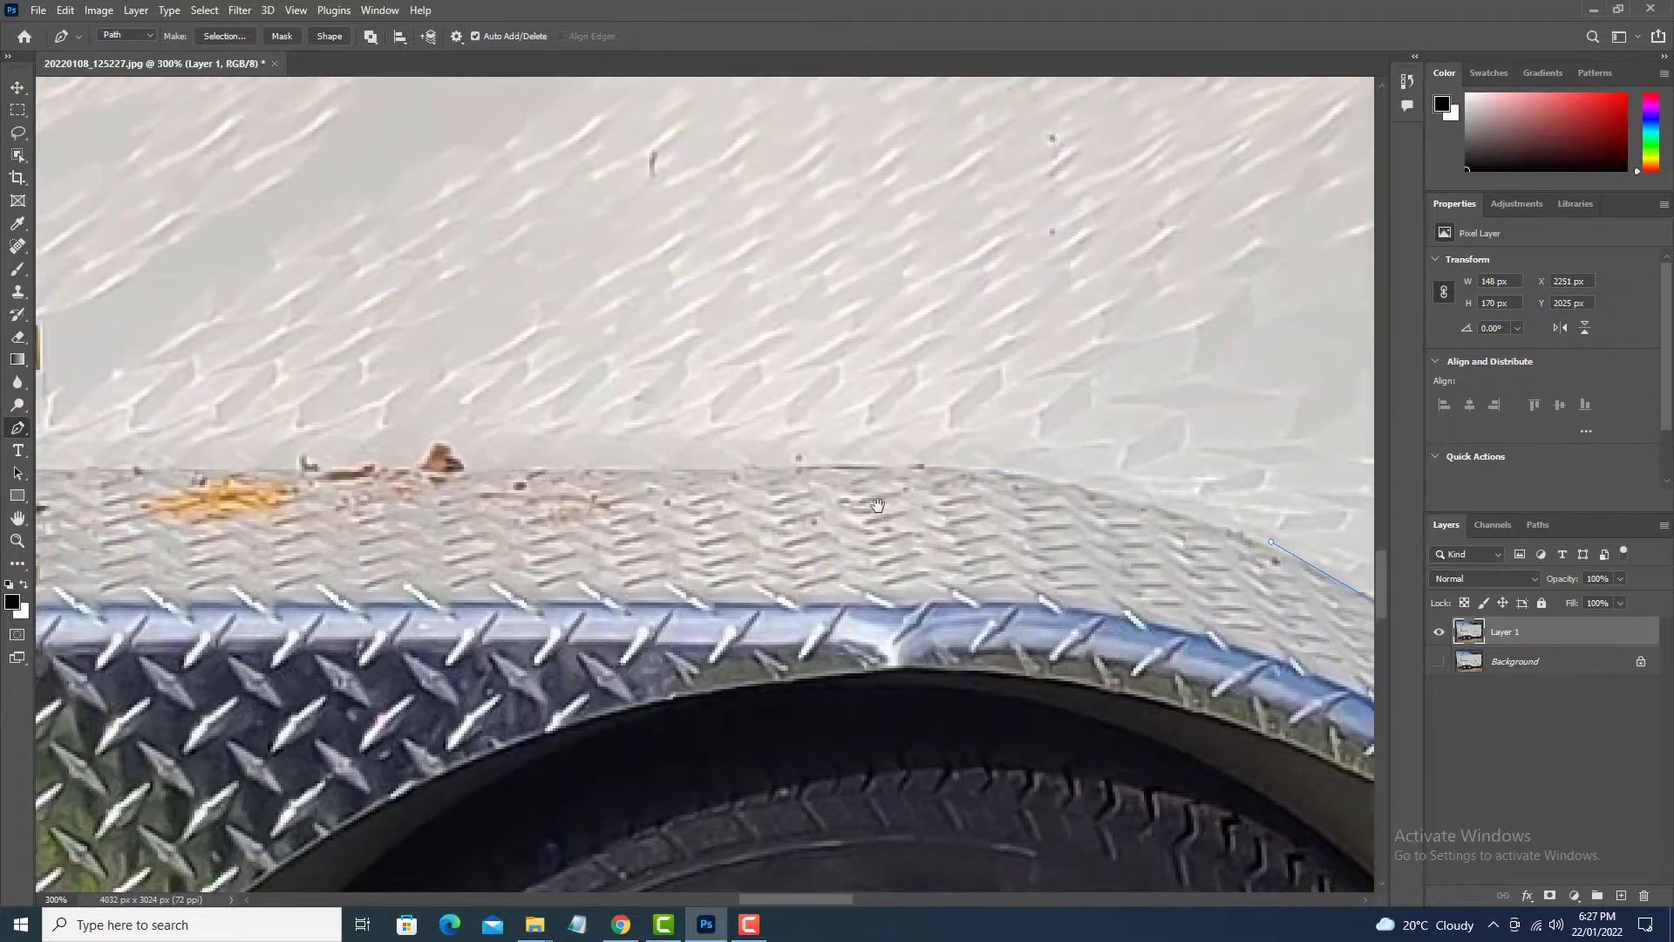
drag(914, 464, 539, 462)
drag(1277, 542, 1274, 531)
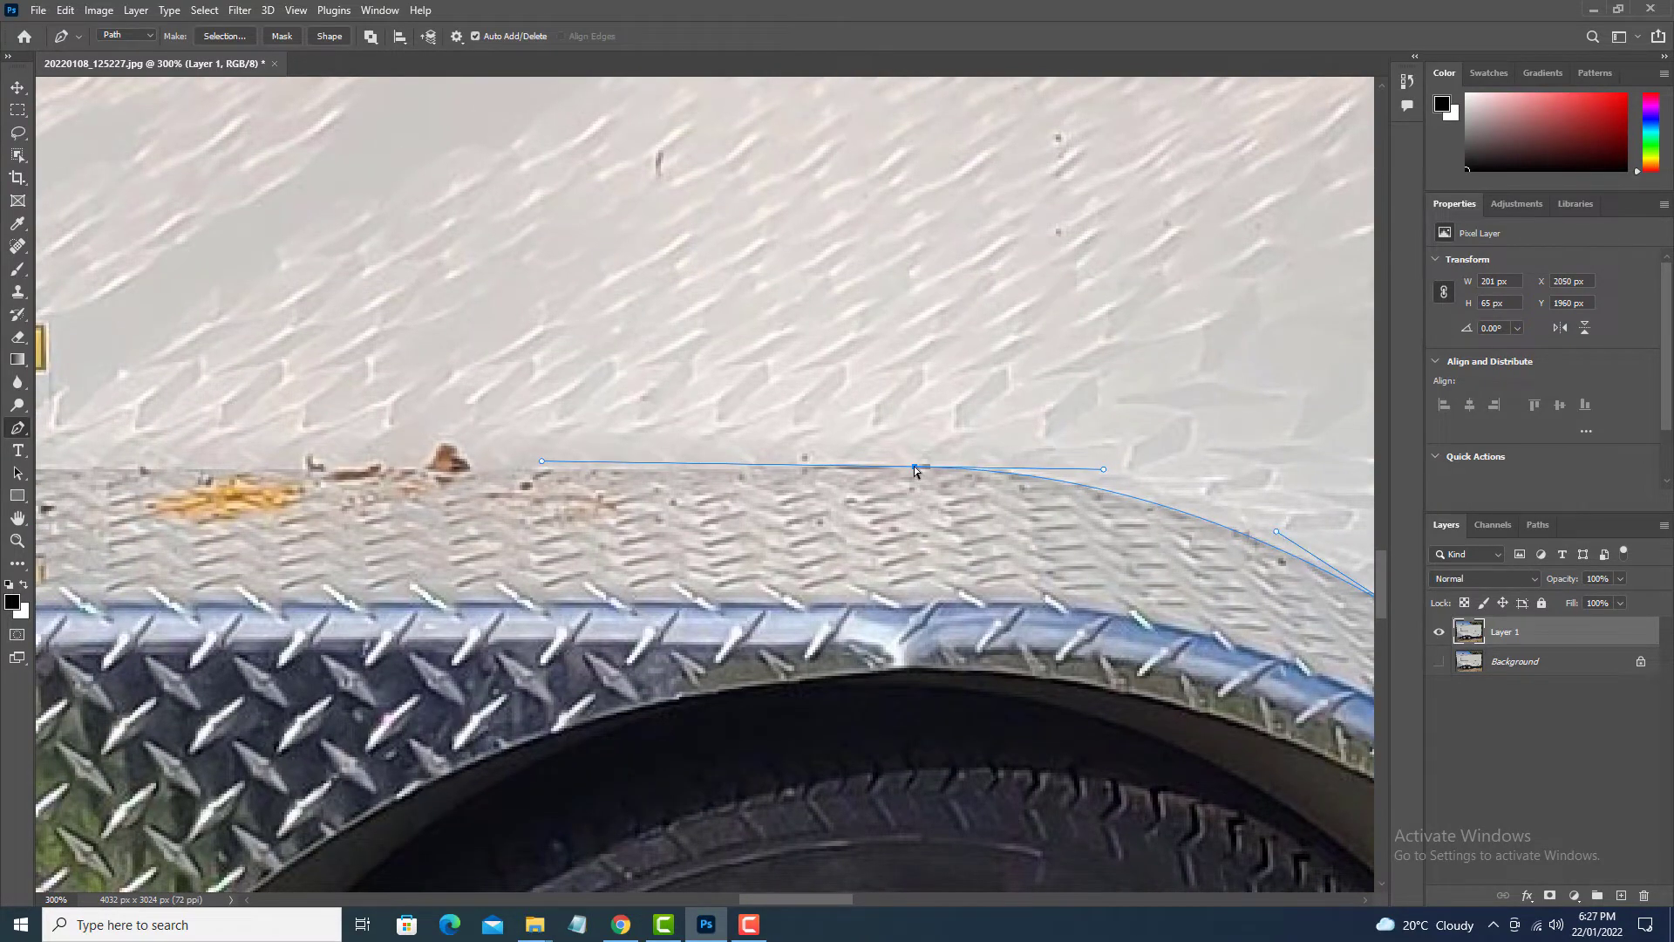
alt+click(914, 466)
drag(419, 471, 1306, 492)
click(850, 489)
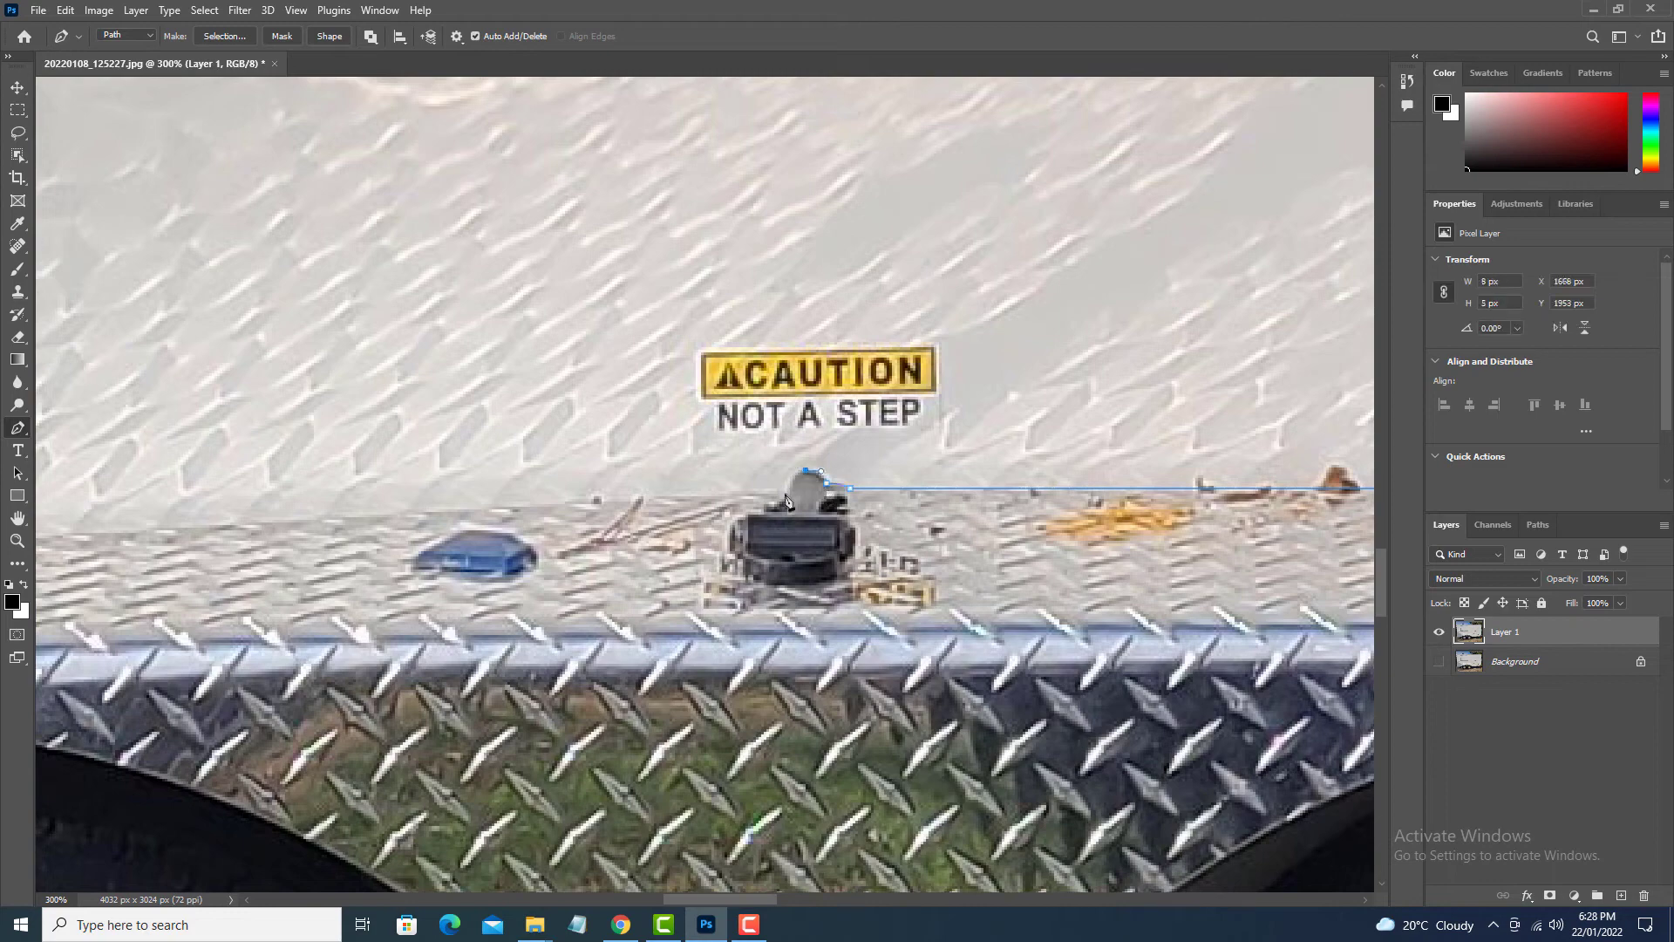
alt+click(788, 492)
Step: Trace the path along the fender's remaining top edge and down its left curve to the panel's bottom edge
drag(419, 541, 941, 521)
drag(491, 521, 337, 531)
drag(349, 627, 1119, 494)
drag(635, 552, 418, 708)
drag(436, 680, 758, 489)
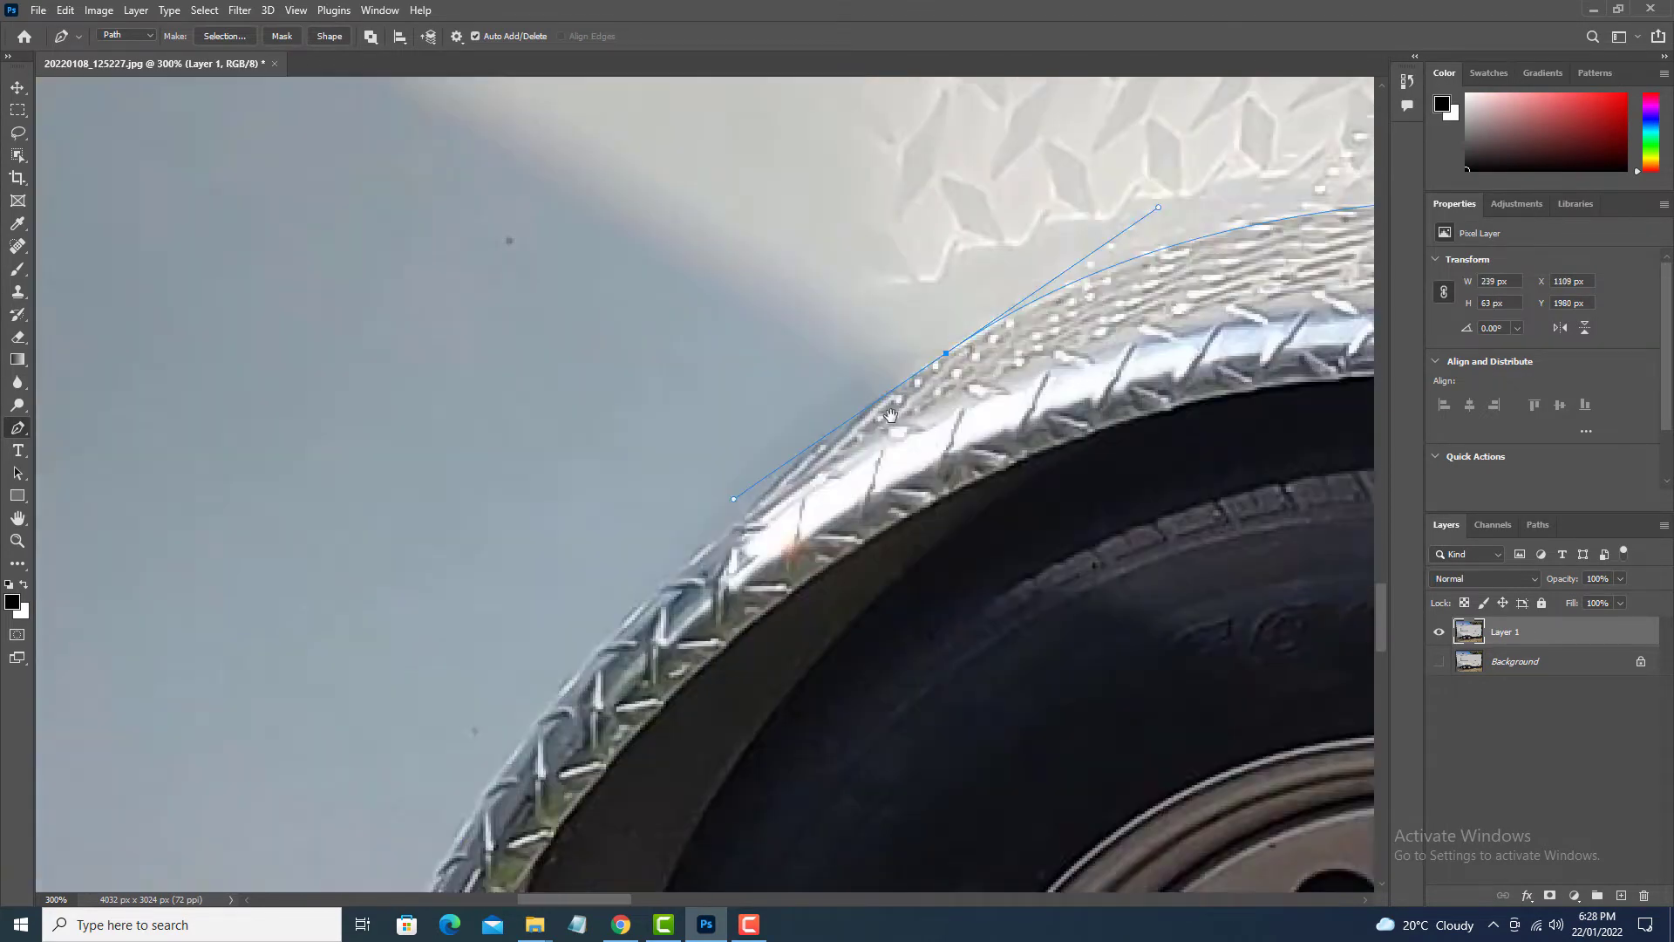
drag(524, 785, 793, 333)
drag(682, 471, 657, 688)
alt+click(619, 695)
drag(487, 704, 933, 660)
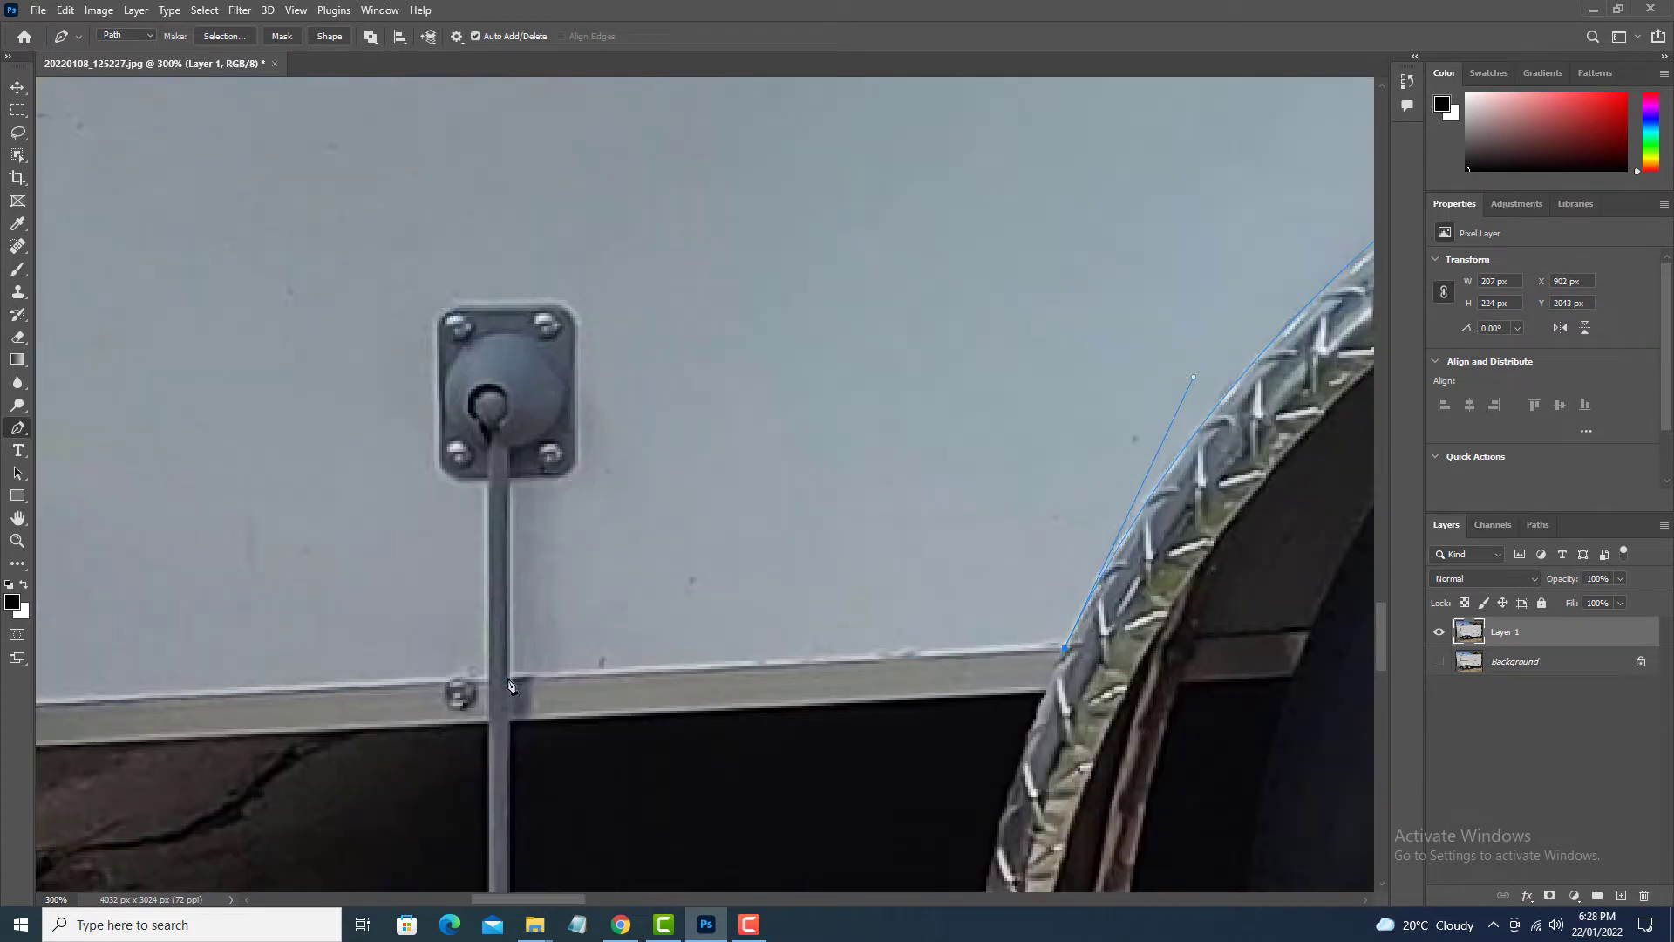
Step: Trace the path around the stabilizer's bracket and rod, then continue it left along the panel's bottom edge
click(508, 679)
click(510, 480)
click(557, 477)
drag(567, 463, 566, 523)
drag(576, 513, 575, 497)
click(575, 386)
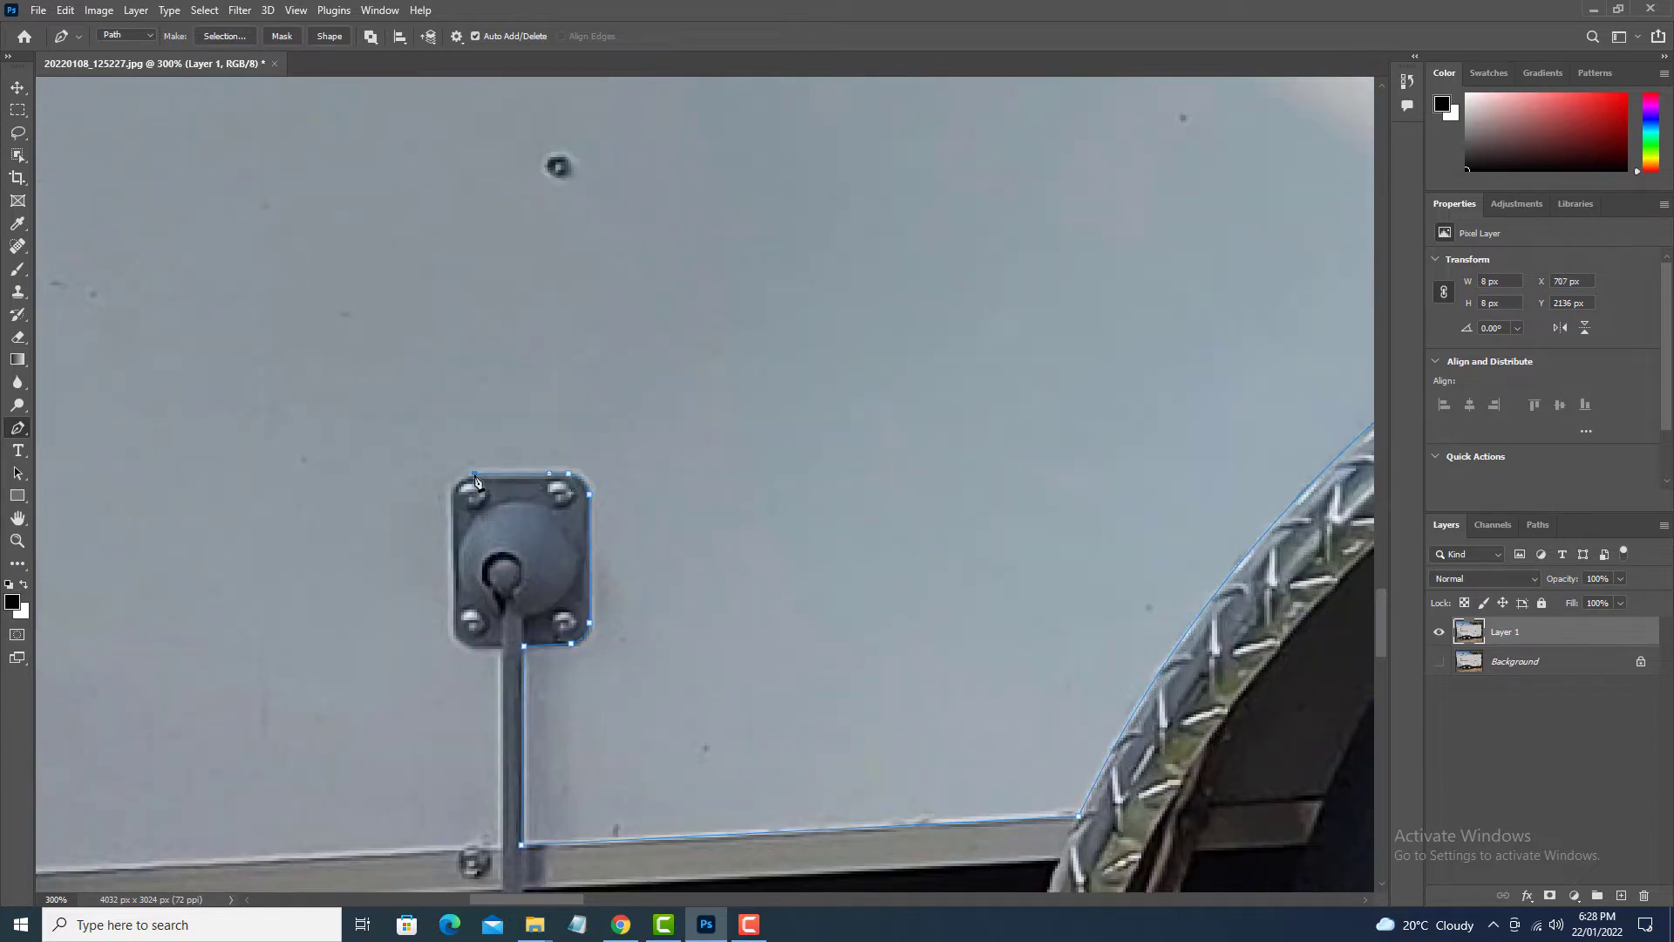
drag(463, 490, 620, 484)
drag(609, 491, 607, 510)
click(662, 643)
drag(661, 846, 1136, 553)
click(747, 558)
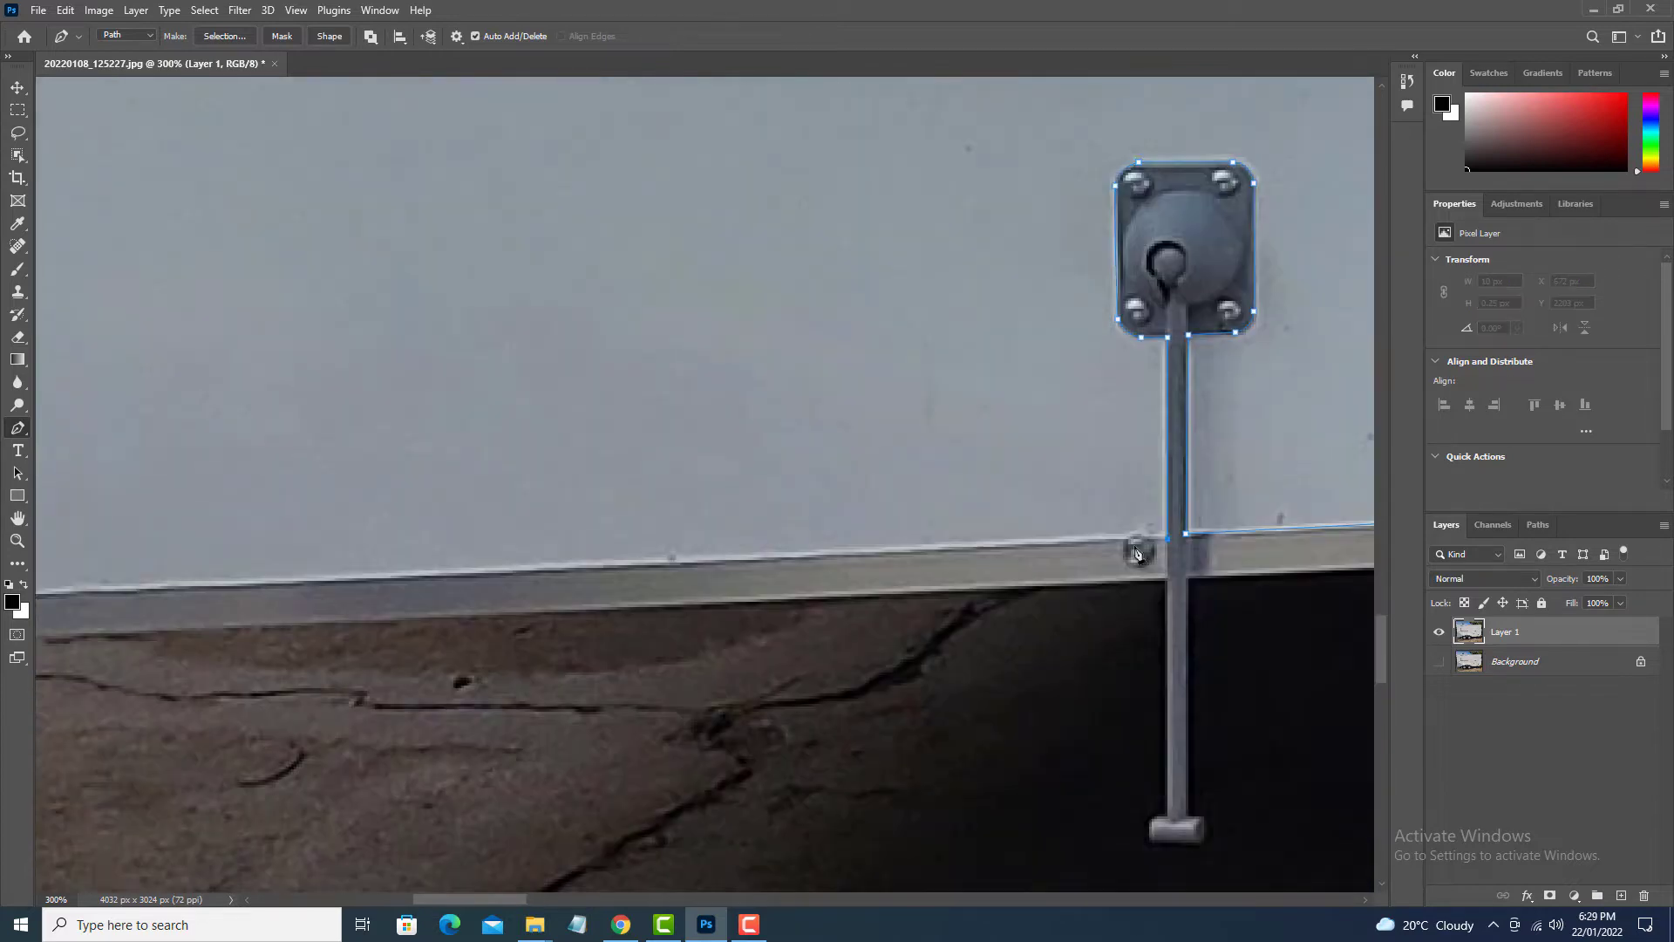
Step: Refine the path's corner at the yellow marker beside the diamond-plate guard
scroll(804, 588, down, 6)
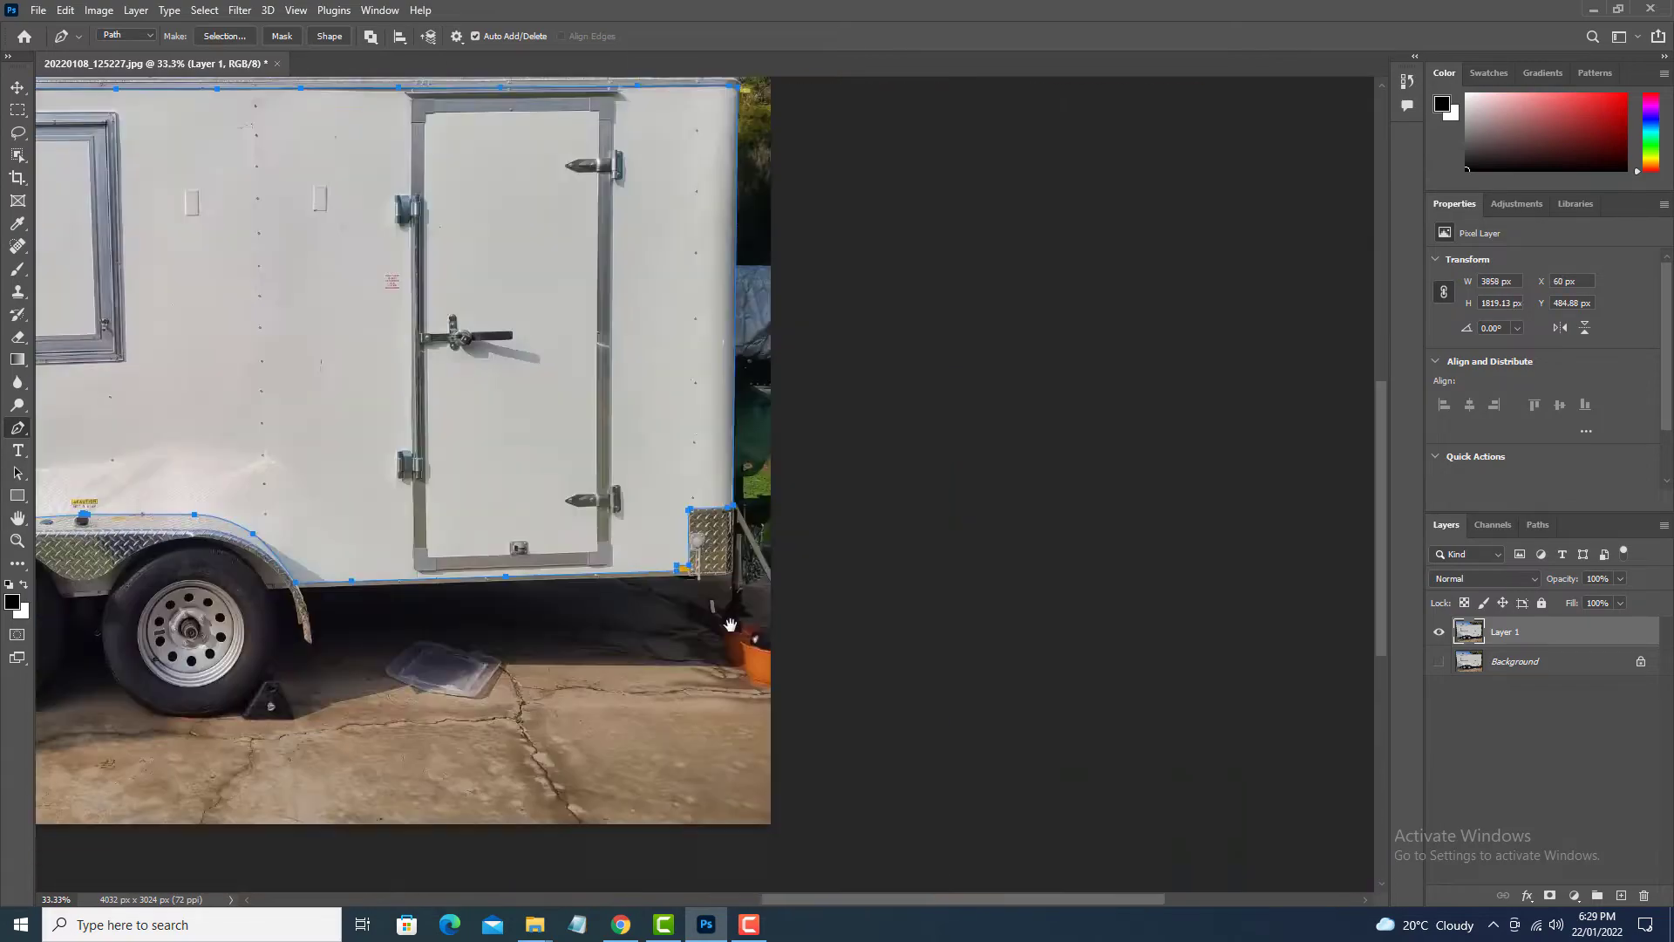
scroll(708, 612, up, 5)
drag(657, 669, 674, 700)
click(539, 319)
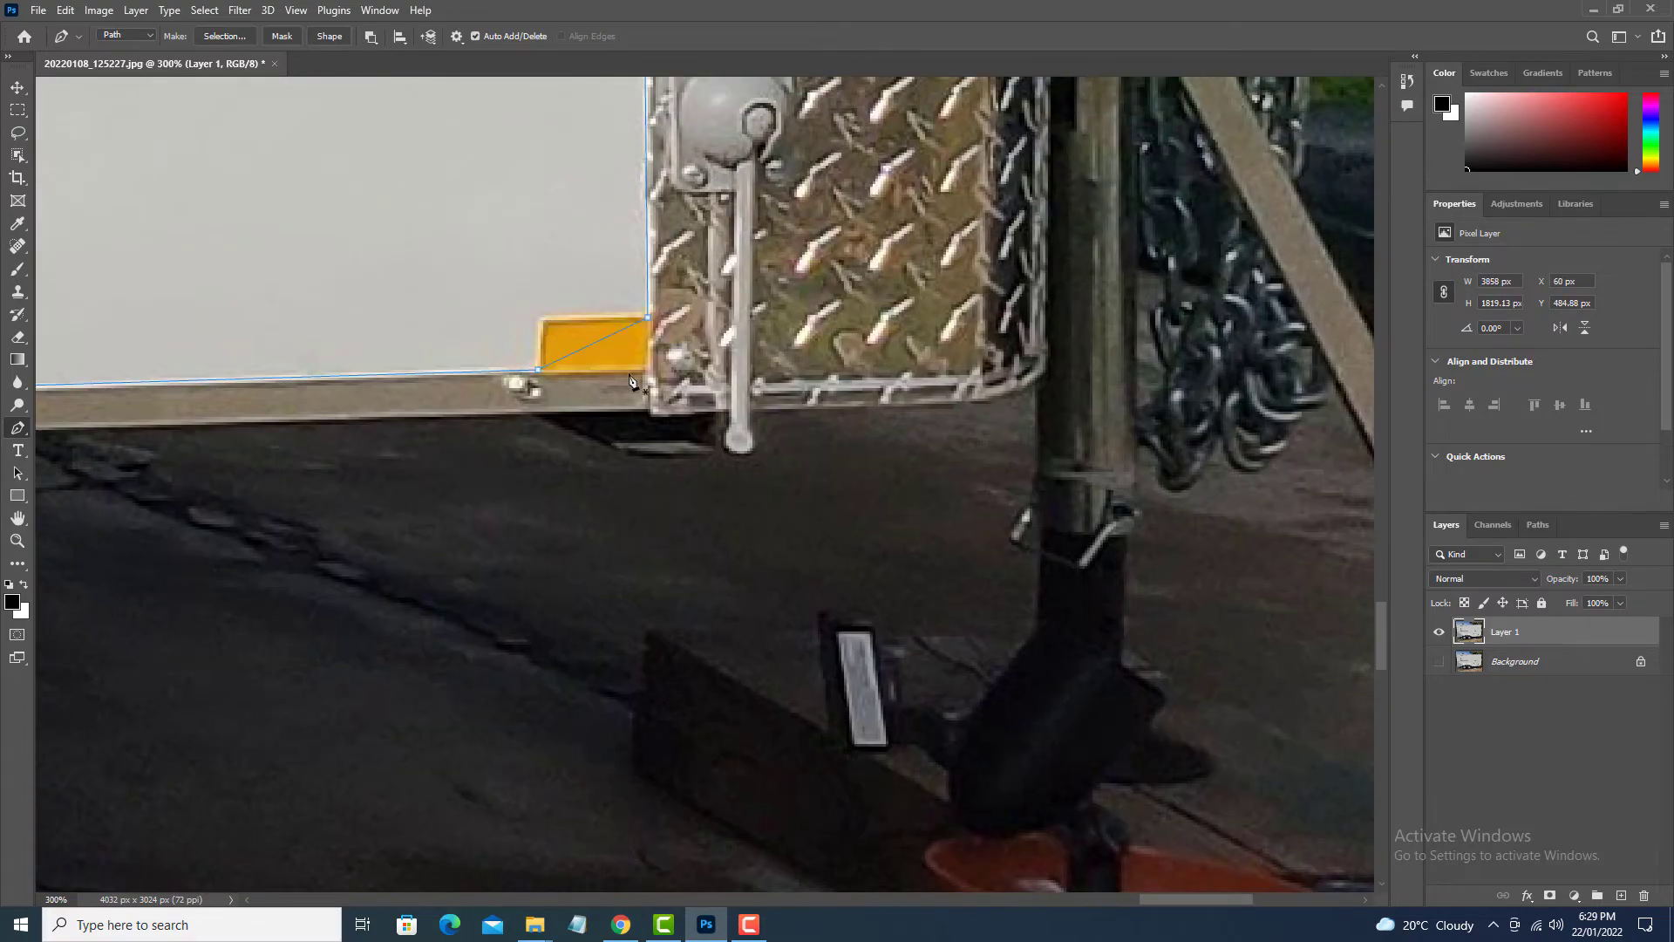
Step: Convert the path to a selection, copy the trailer side panel to its own layer, and hide Layer 1
key(a)
key(ctrl+0)
key(ctrl+Return)
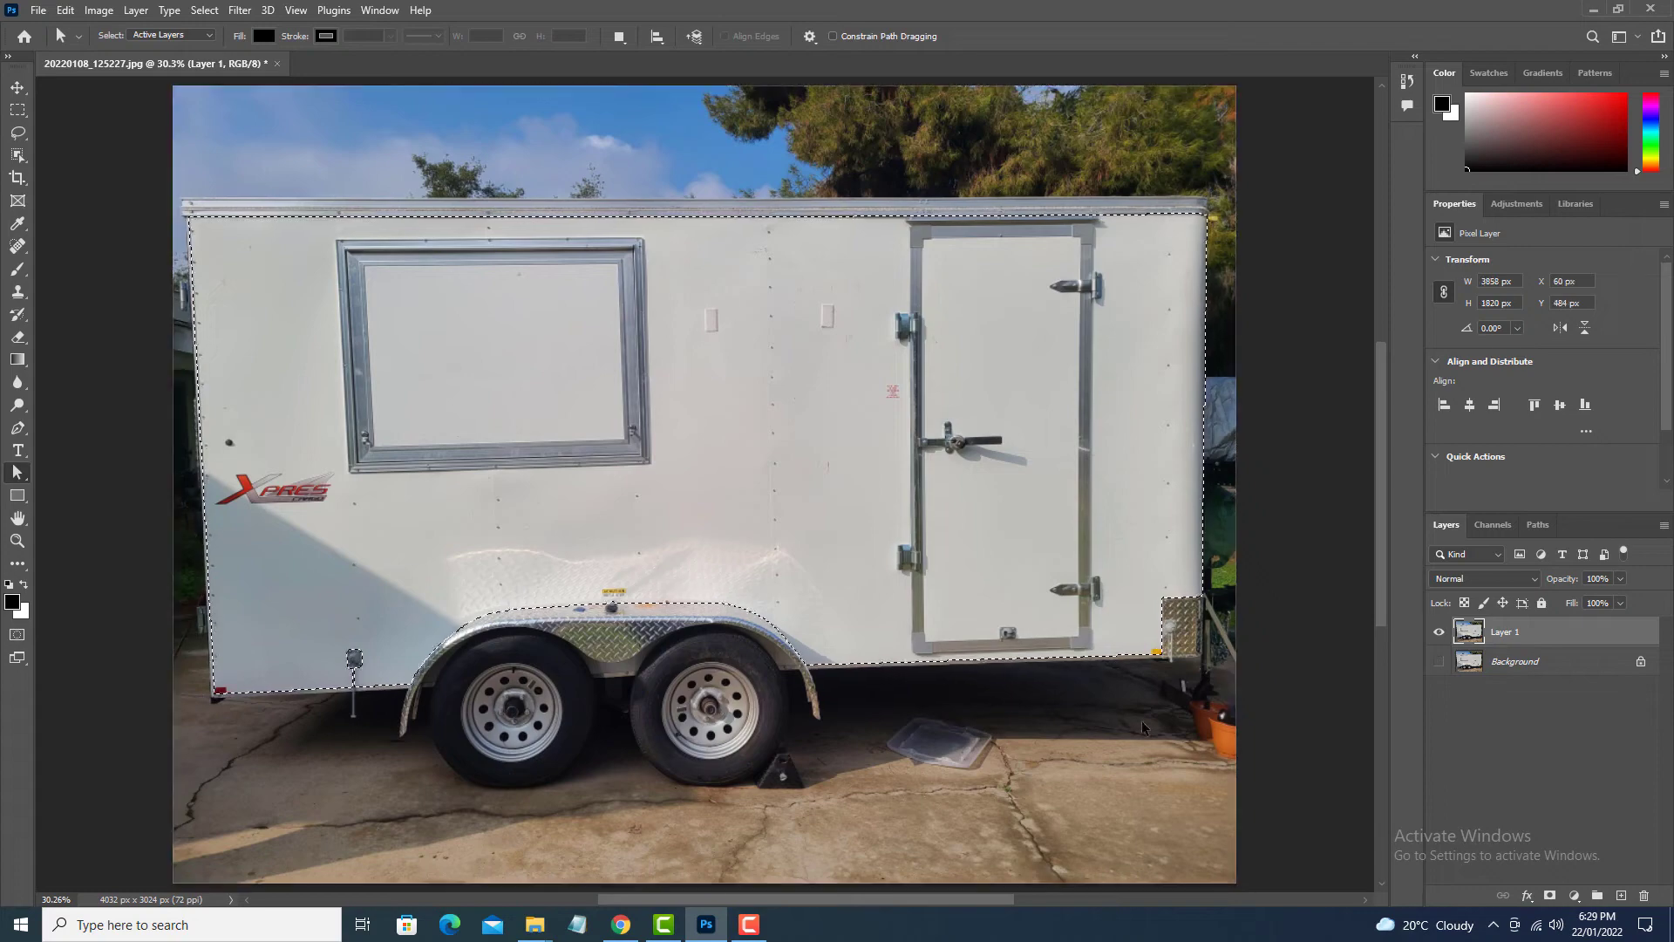
key(ctrl+j)
click(1439, 661)
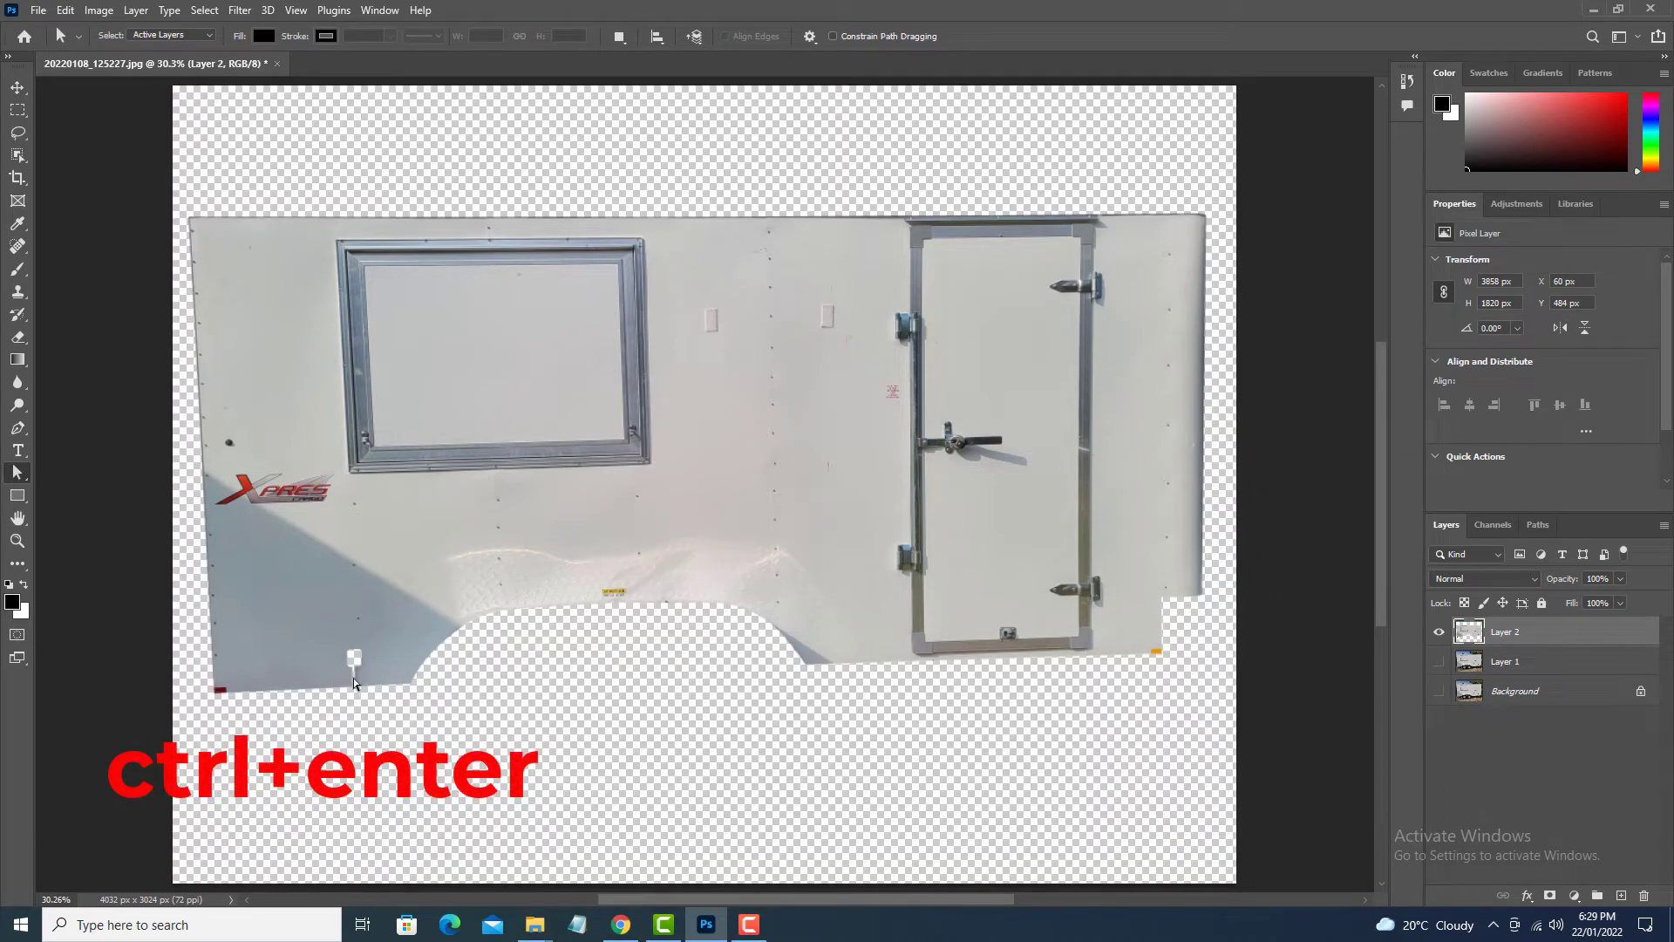
Step: Add an empty layer above the cut-out panel and set the Clone Stamp to size 80, sampling Current & Below
key(ctrl+plus)
key(ctrl+plus)
key(ctrl+plus)
key(ctrl+plus)
drag(274, 661, 800, 646)
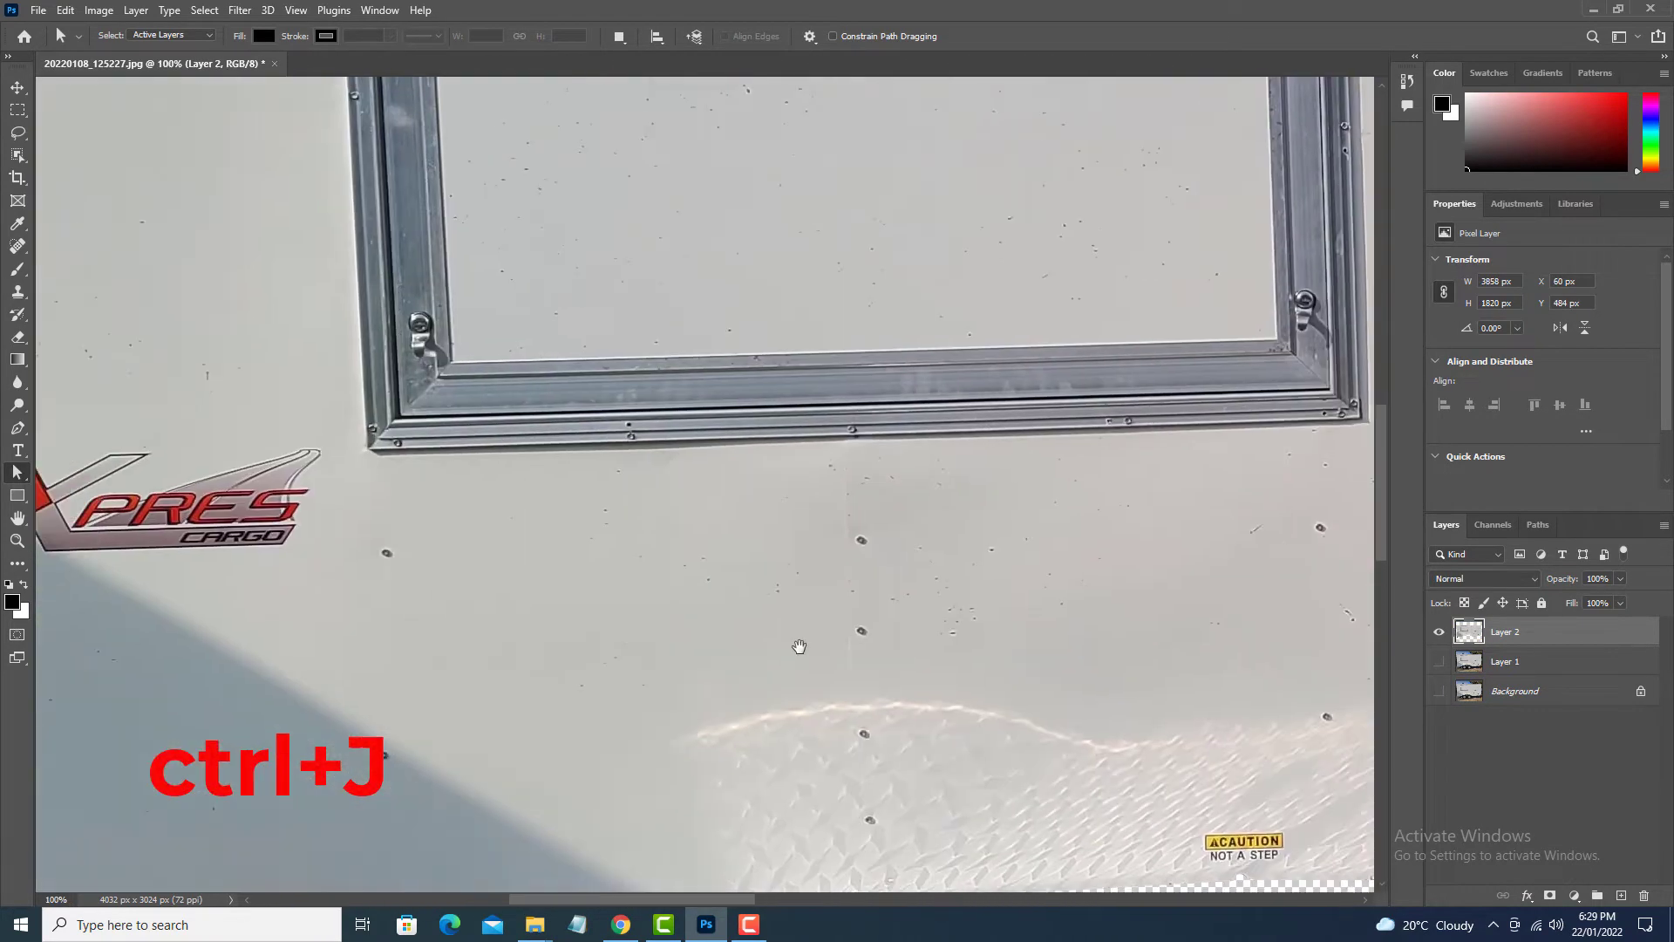
drag(598, 692, 609, 647)
key(ctrl+plus)
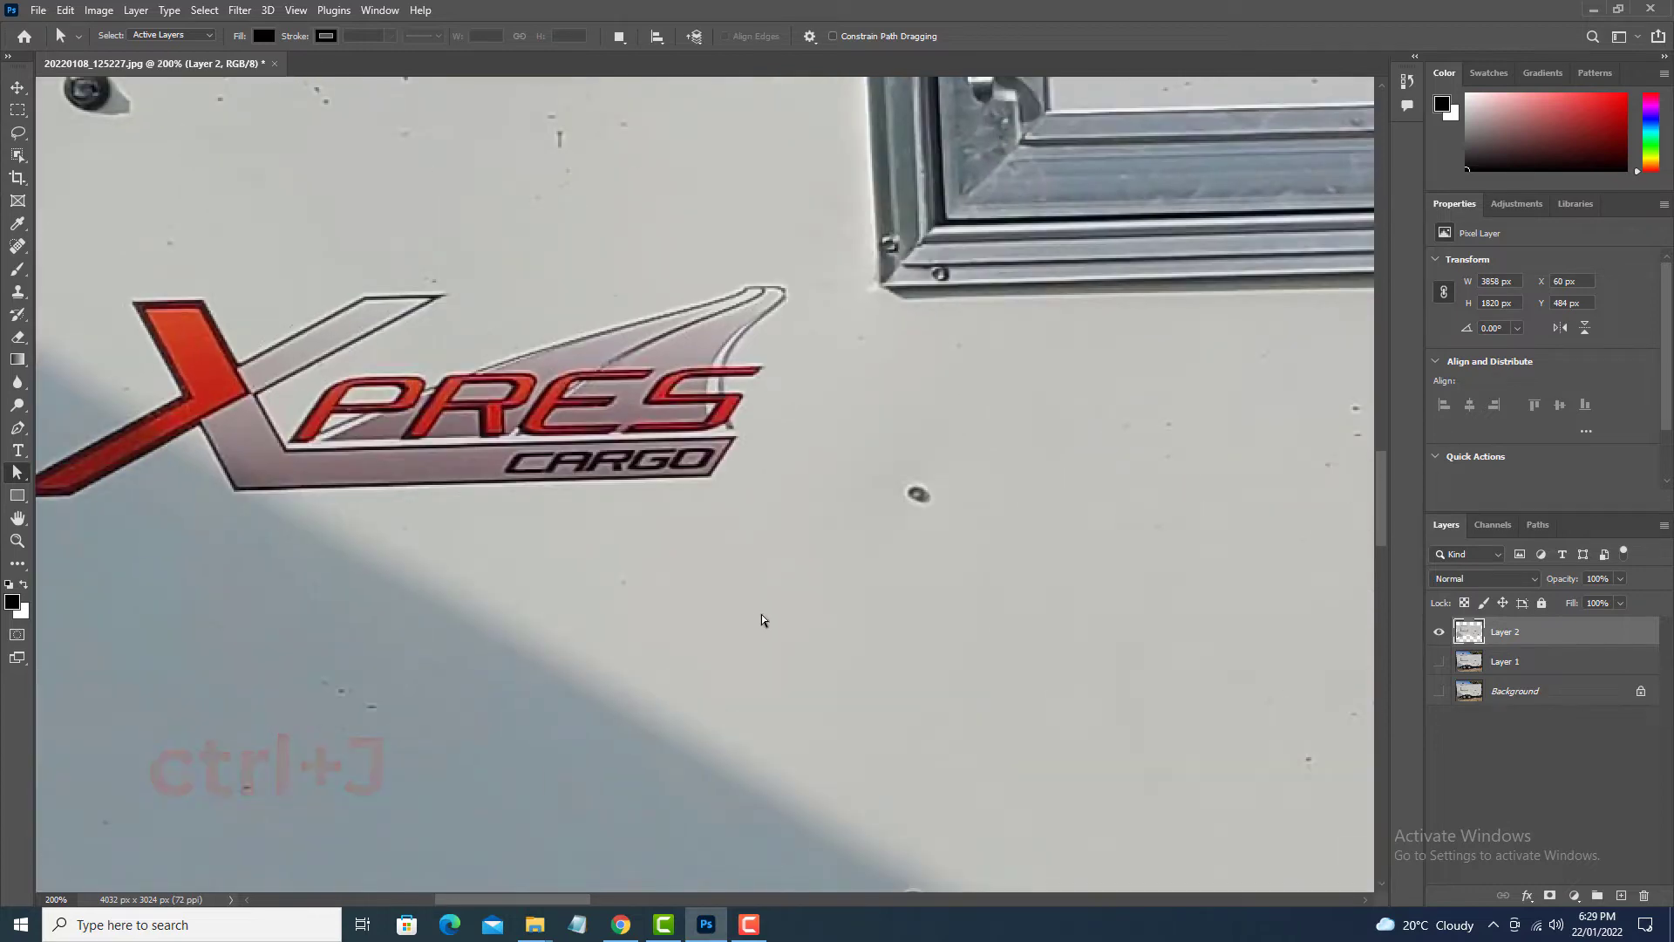
key(s)
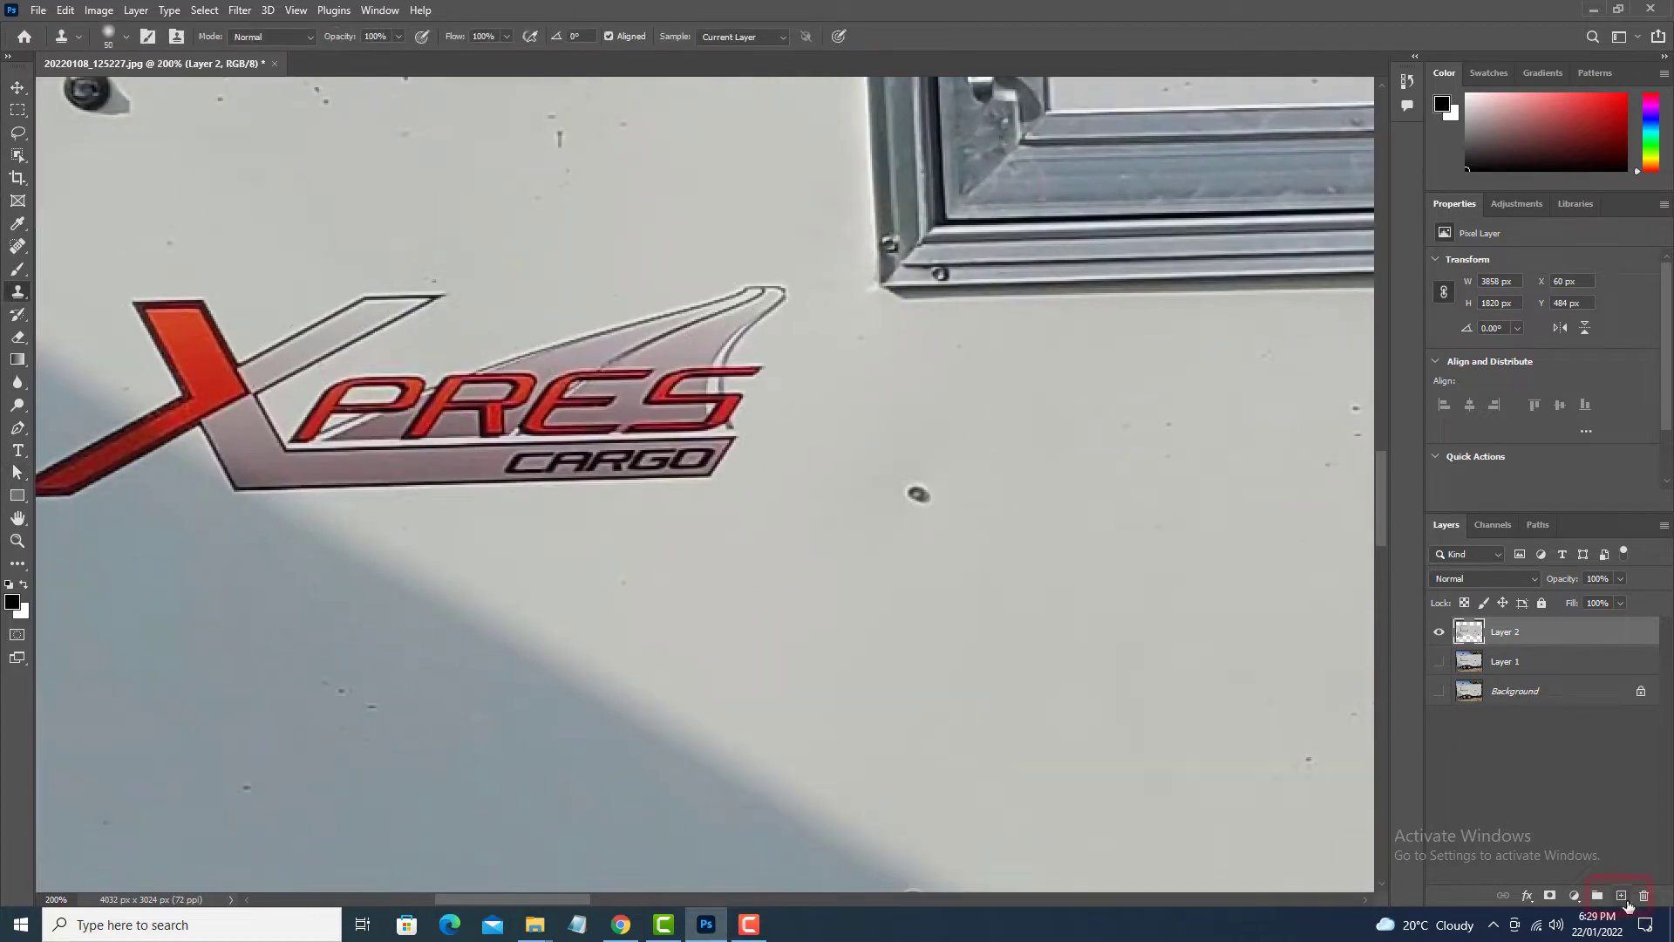
click(1620, 895)
key(bracketright)
key(bracketright)
key(bracketright)
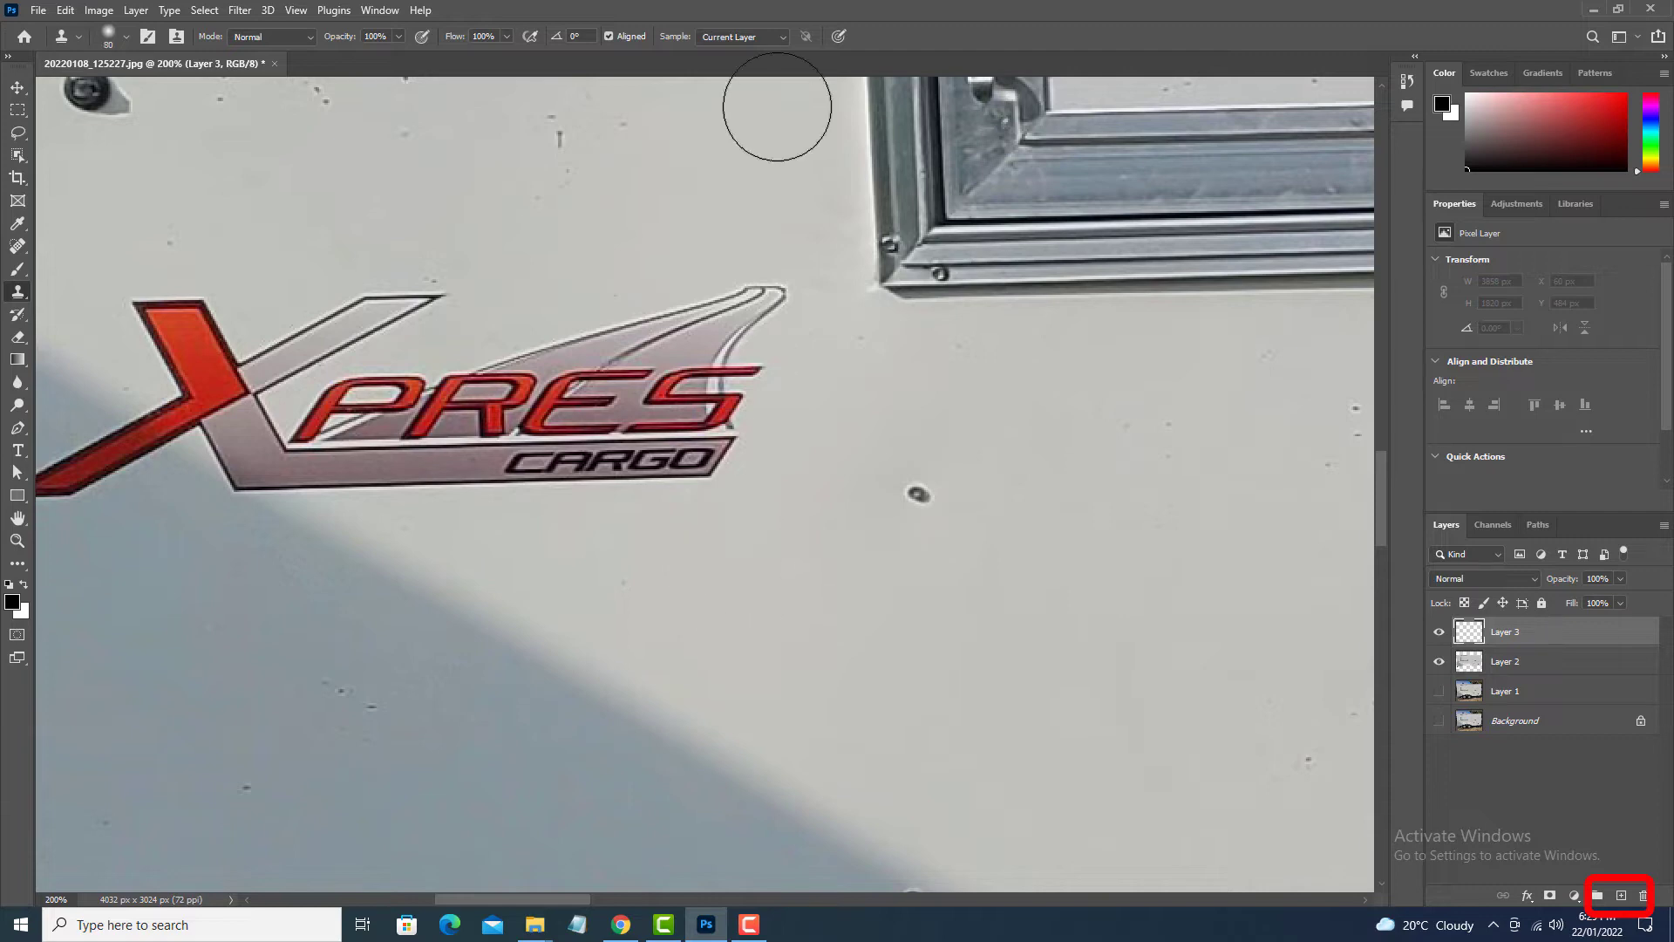
click(782, 37)
click(779, 64)
Step: Clone clean panel surface over the right part of the Xpres Cargo decal, covering the swoosh and most of the lettering
alt+click(795, 622)
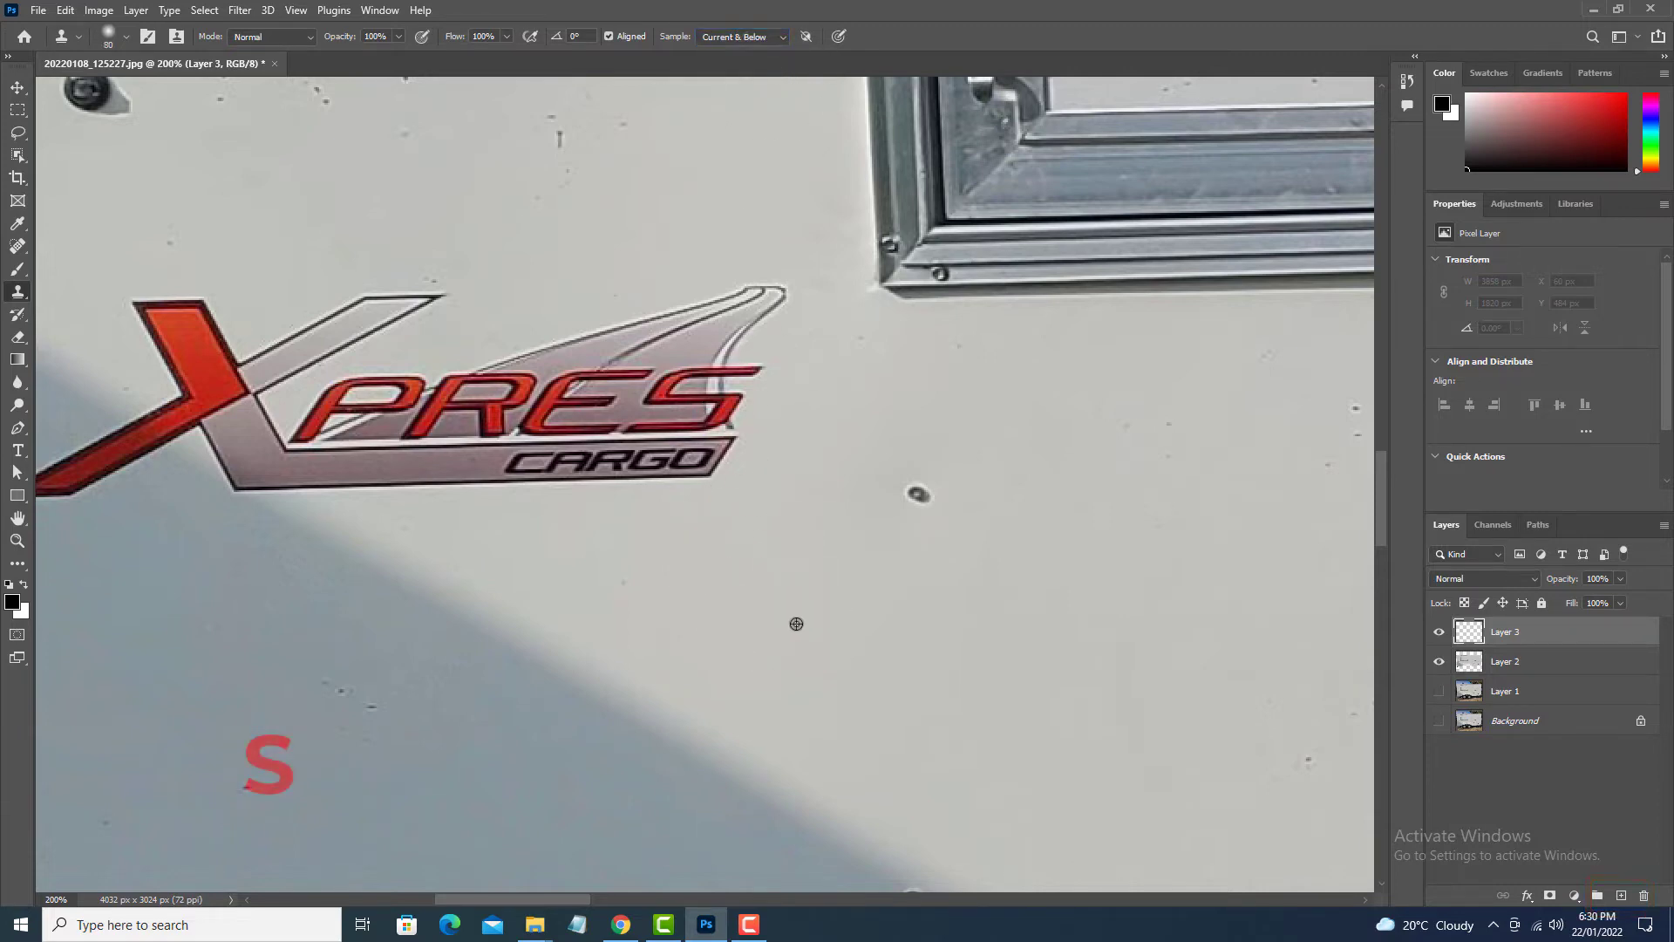
click(693, 418)
mouse_move(693, 418)
mouse_down()
mouse_move(713, 461)
mouse_move(699, 374)
mouse_up()
mouse_move(713, 262)
mouse_down()
mouse_move(750, 284)
mouse_move(767, 344)
mouse_move(756, 456)
mouse_move(647, 348)
mouse_move(609, 441)
mouse_move(558, 372)
mouse_move(551, 466)
mouse_move(497, 381)
mouse_move(384, 291)
mouse_move(310, 293)
mouse_move(288, 488)
mouse_move(213, 448)
mouse_move(292, 508)
mouse_up()
drag(243, 589, 567, 669)
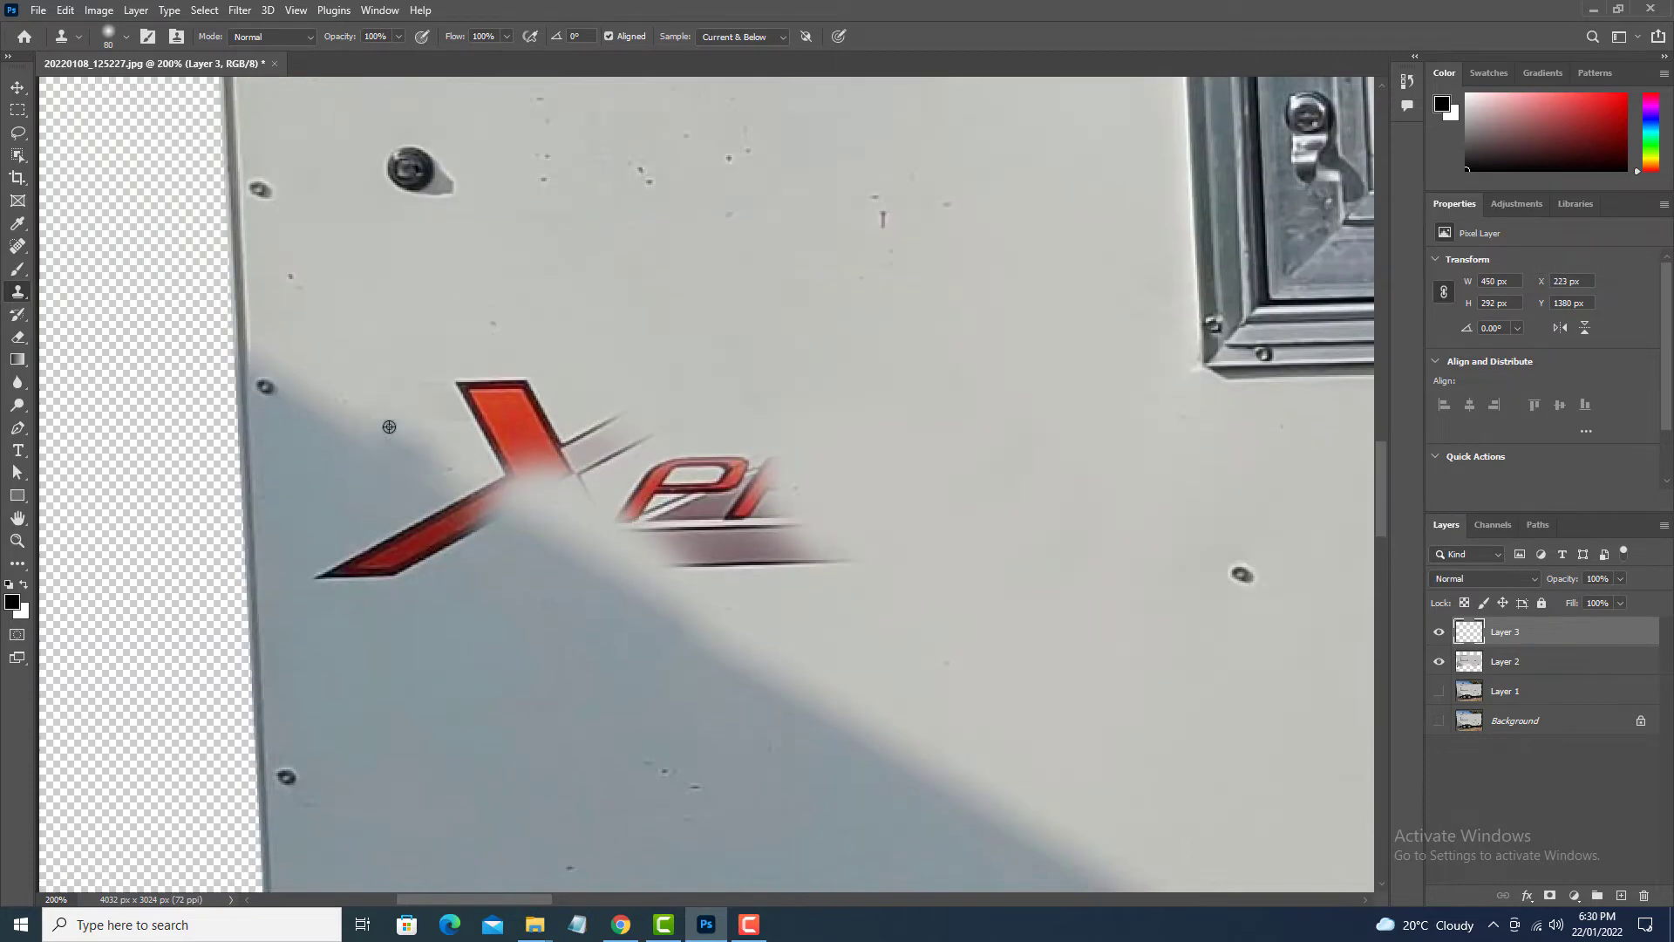
alt+click(338, 423)
click(463, 493)
drag(488, 478, 461, 489)
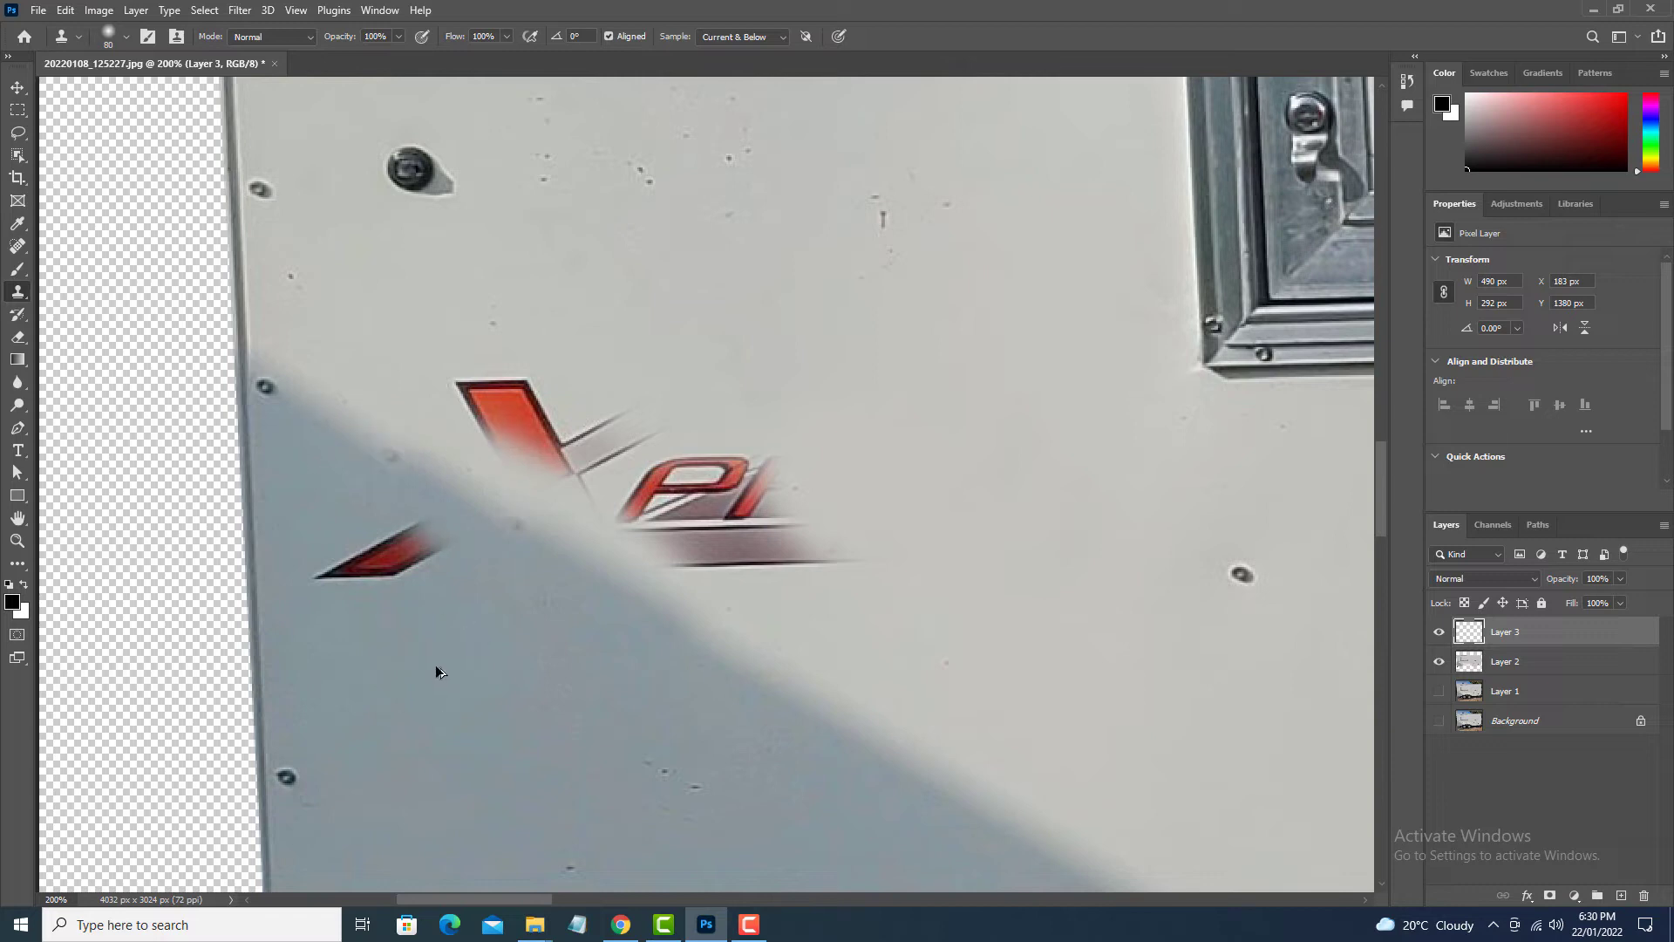
key(ctrl+z)
key(ctrl+z)
Step: Reduce the Clone Stamp to size 50 and clone the shadow edge across the middle of the red X
key(bracketleft)
key(bracketleft)
key(bracketleft)
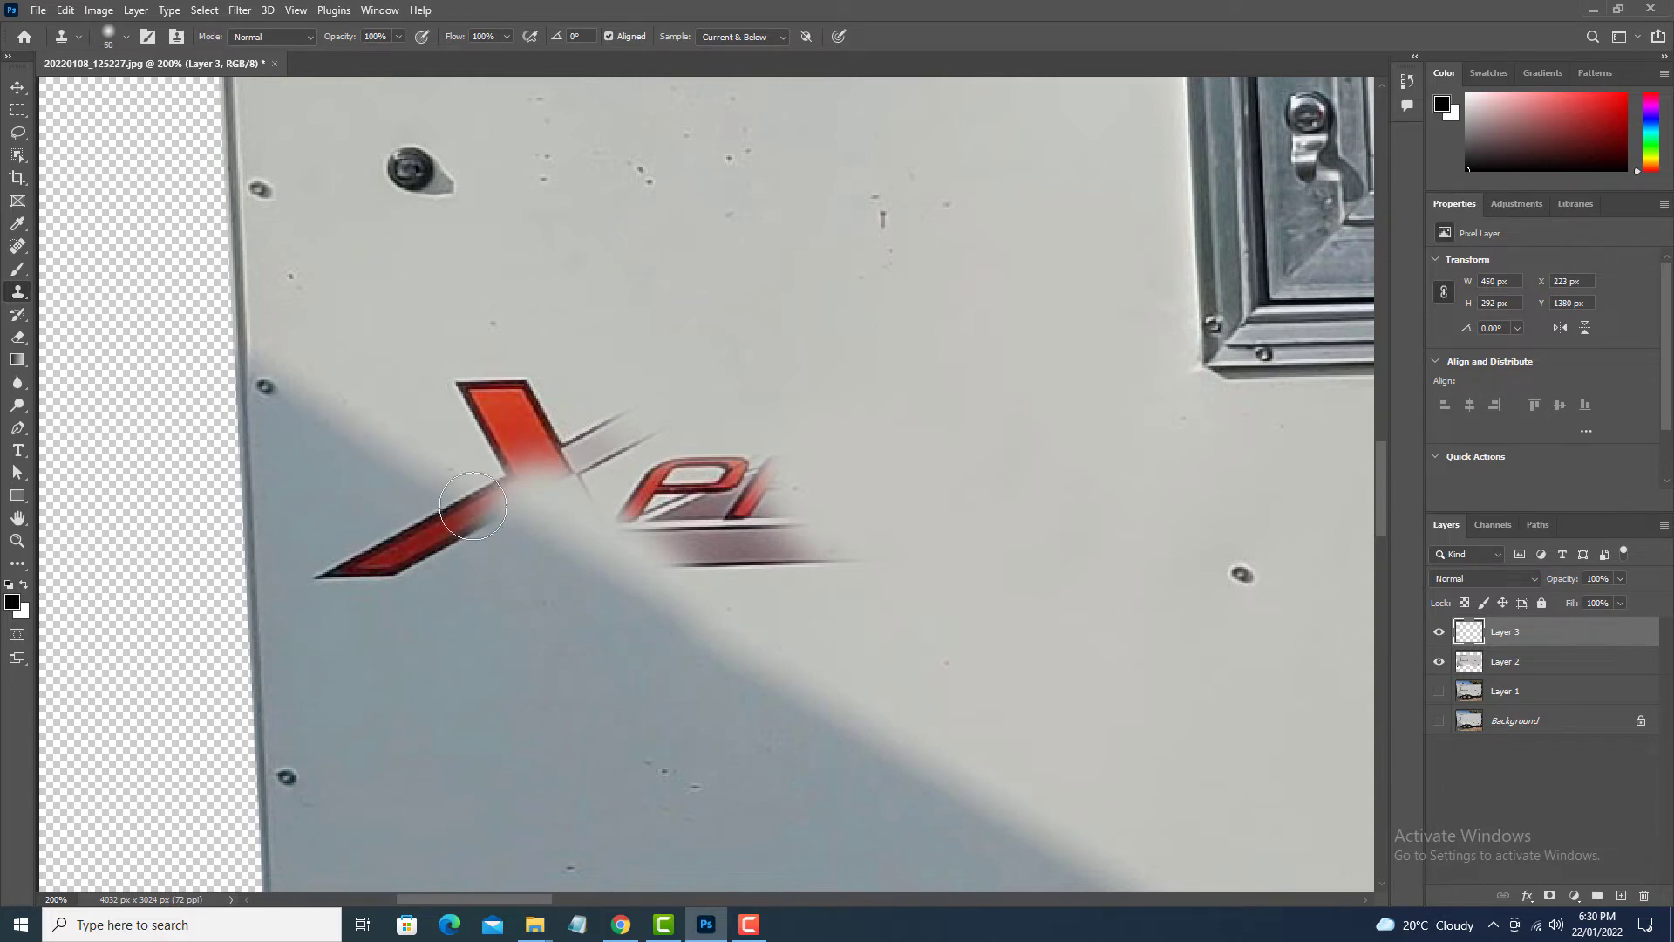
alt+click(375, 446)
mouse_move(461, 498)
mouse_down()
mouse_move(508, 509)
mouse_move(467, 477)
mouse_up()
mouse_move(391, 523)
mouse_down()
mouse_move(453, 549)
mouse_move(383, 561)
mouse_up()
Step: Clone shaded panel over the X's lower leg and bright panel over its top and the remaining lettering
alt+click(557, 665)
click(446, 550)
alt+click(524, 658)
alt+click(452, 633)
click(341, 571)
alt+click(392, 333)
mouse_move(459, 383)
mouse_down()
mouse_move(531, 414)
mouse_move(572, 494)
mouse_move(637, 471)
mouse_move(628, 506)
mouse_move(683, 504)
mouse_move(740, 471)
mouse_move(802, 468)
mouse_move(726, 511)
mouse_up()
Step: Load the side panel's outline as a selection and clone out the red marker at its lower left corner
drag(866, 621, 818, 218)
drag(762, 564, 863, 218)
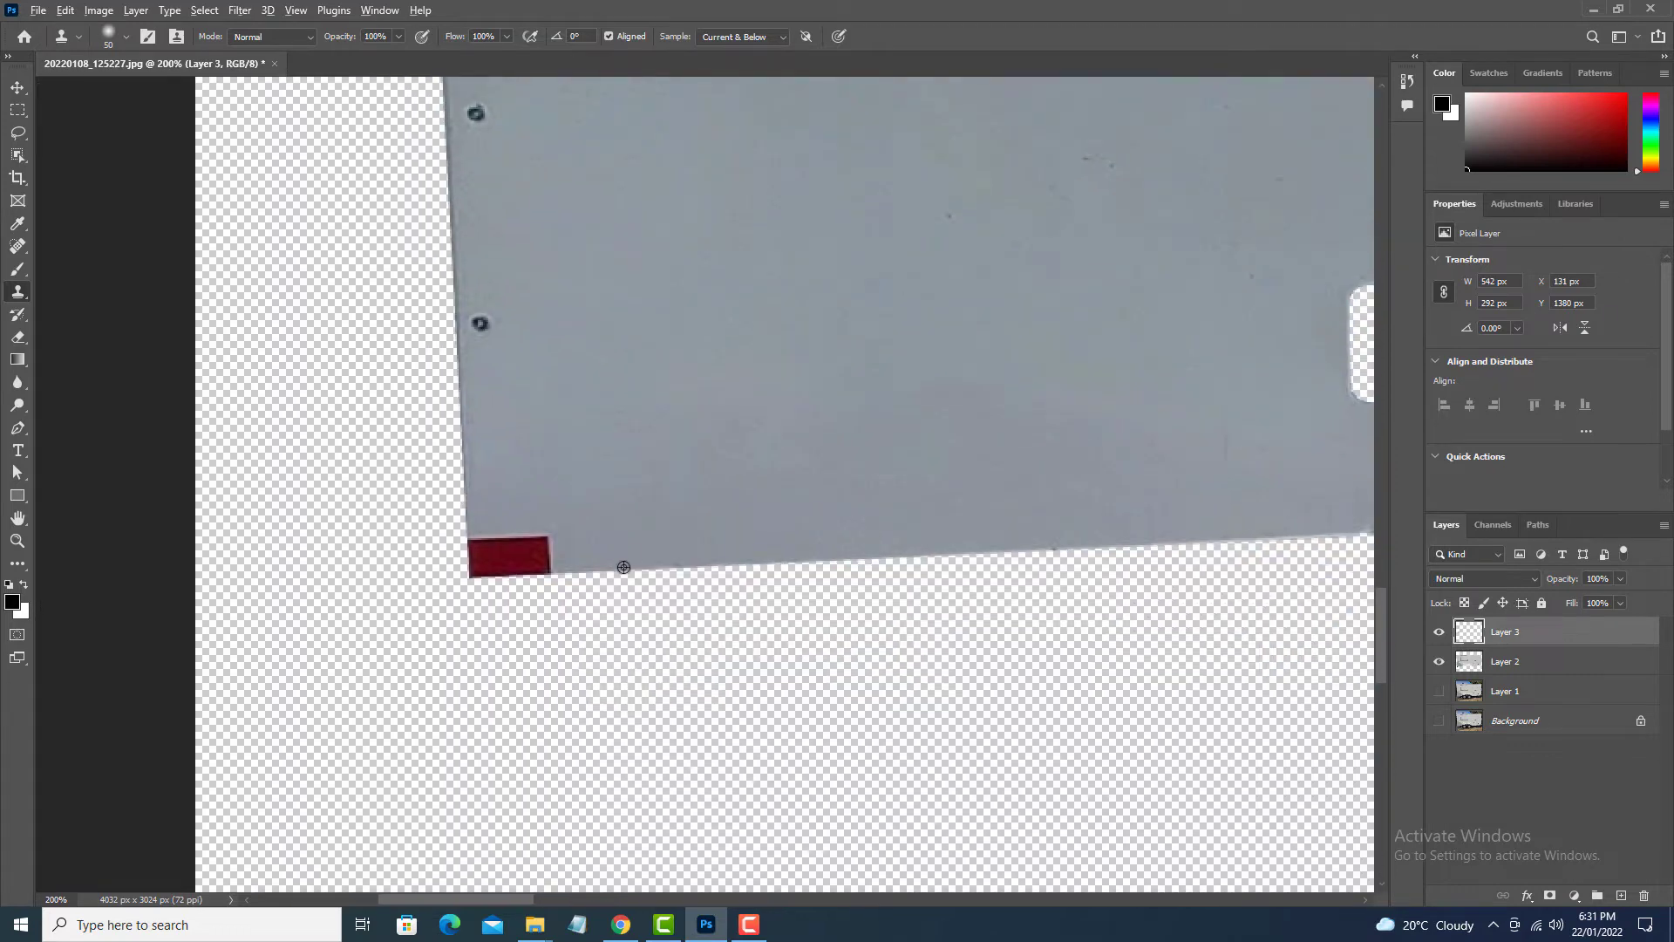
ctrl+click(1469, 667)
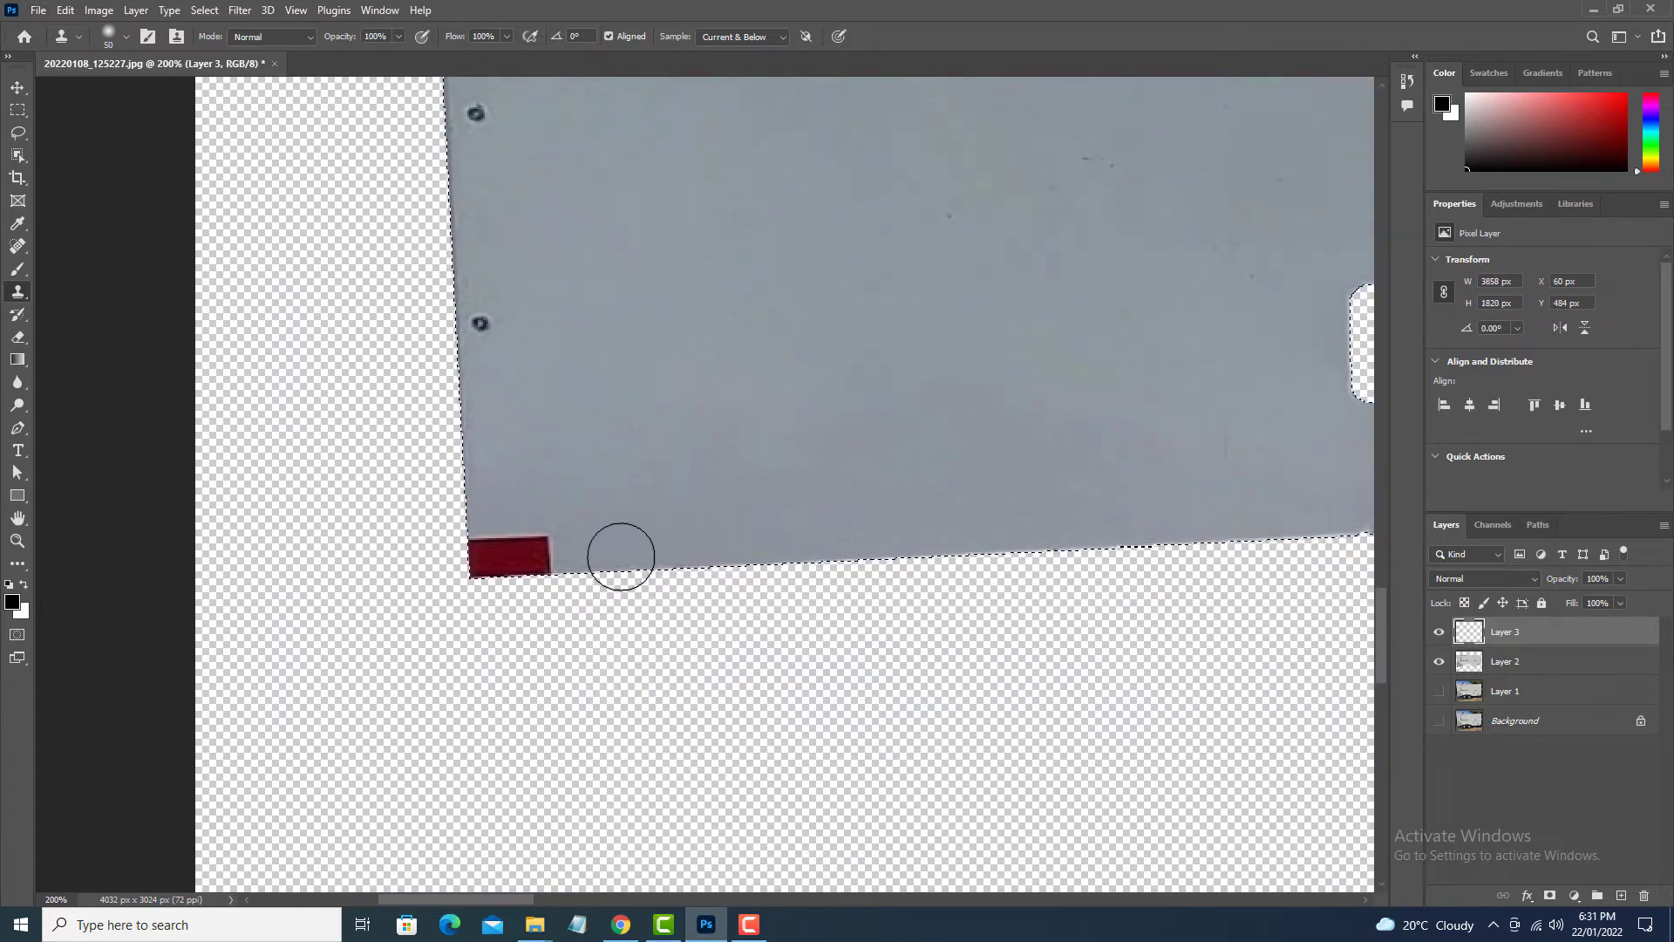
alt+click(620, 553)
click(542, 559)
drag(541, 559, 485, 558)
Step: Clone clean panel surface over the mark above the wheel arch
drag(597, 630, 174, 663)
mouse_move(1220, 558)
mouse_down()
mouse_move(695, 736)
mouse_move(805, 738)
mouse_up()
alt+click(780, 492)
drag(695, 550, 548, 565)
alt+click(637, 505)
Step: Reduce the Clone Stamp to size 40 and clean up the mark near the panel's lower right corner
key([)
drag(524, 733, 218, 731)
mouse_move(1134, 698)
mouse_down()
mouse_move(541, 703)
mouse_move(404, 680)
mouse_move(577, 680)
mouse_move(520, 635)
mouse_up()
alt+click(453, 650)
key(ctrl+0)
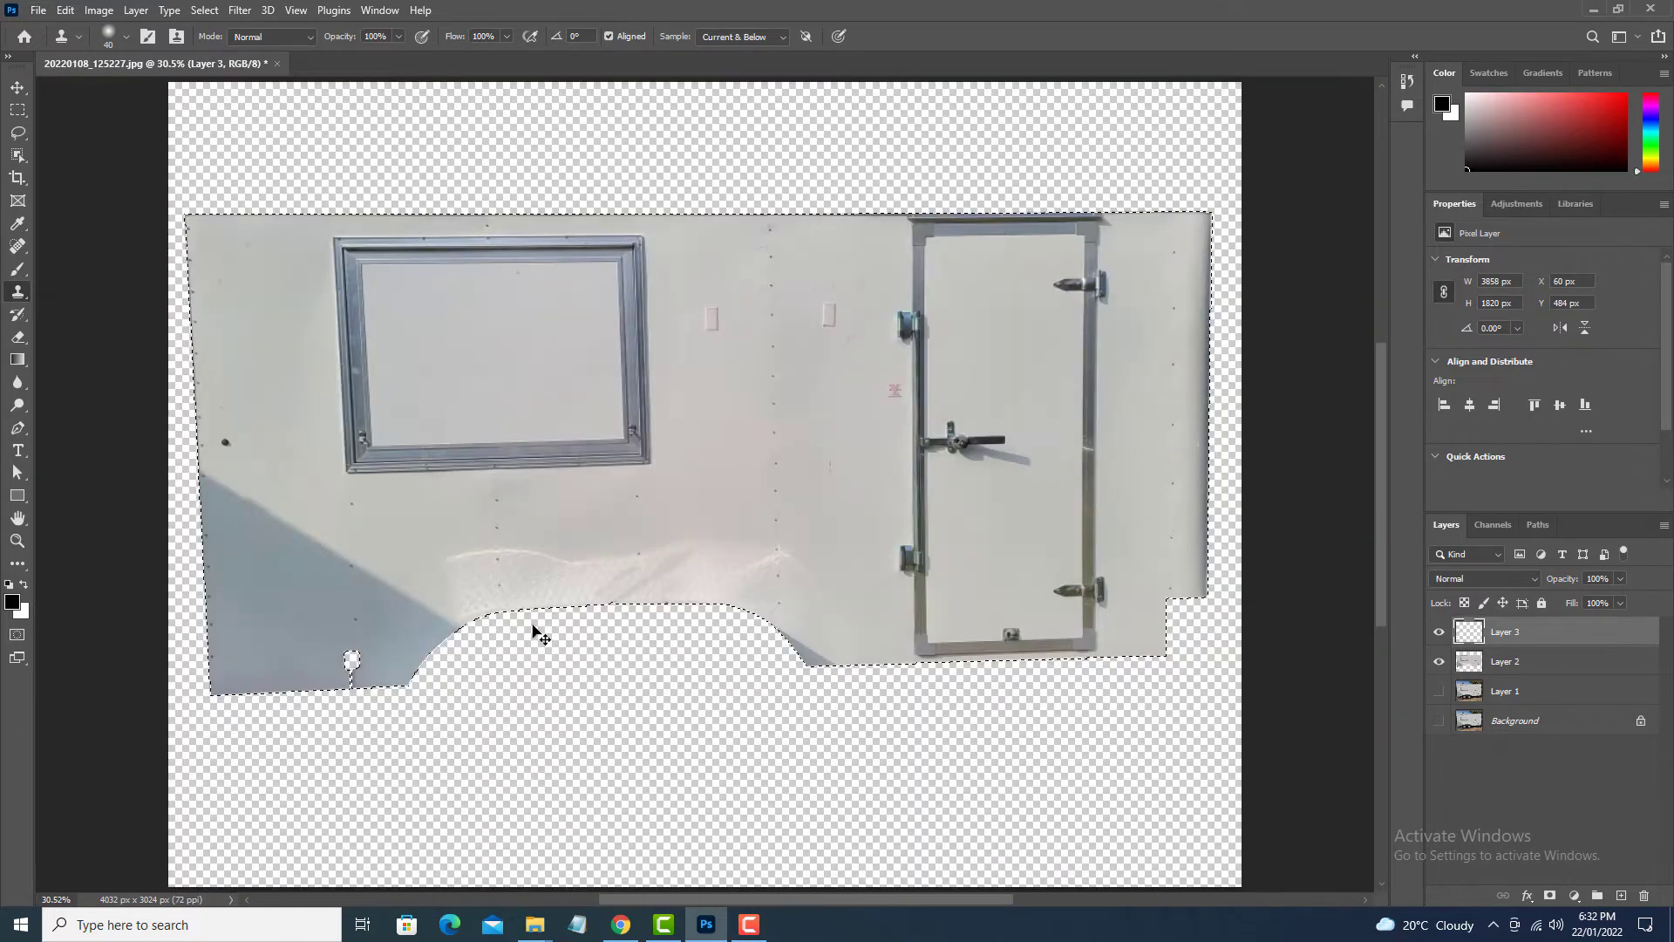
Step: Start a Pen path at the window frame's upper right corner and trace the upper part of its right outer edge
key(p)
scroll(573, 274, up, 5)
drag(574, 274, 620, 479)
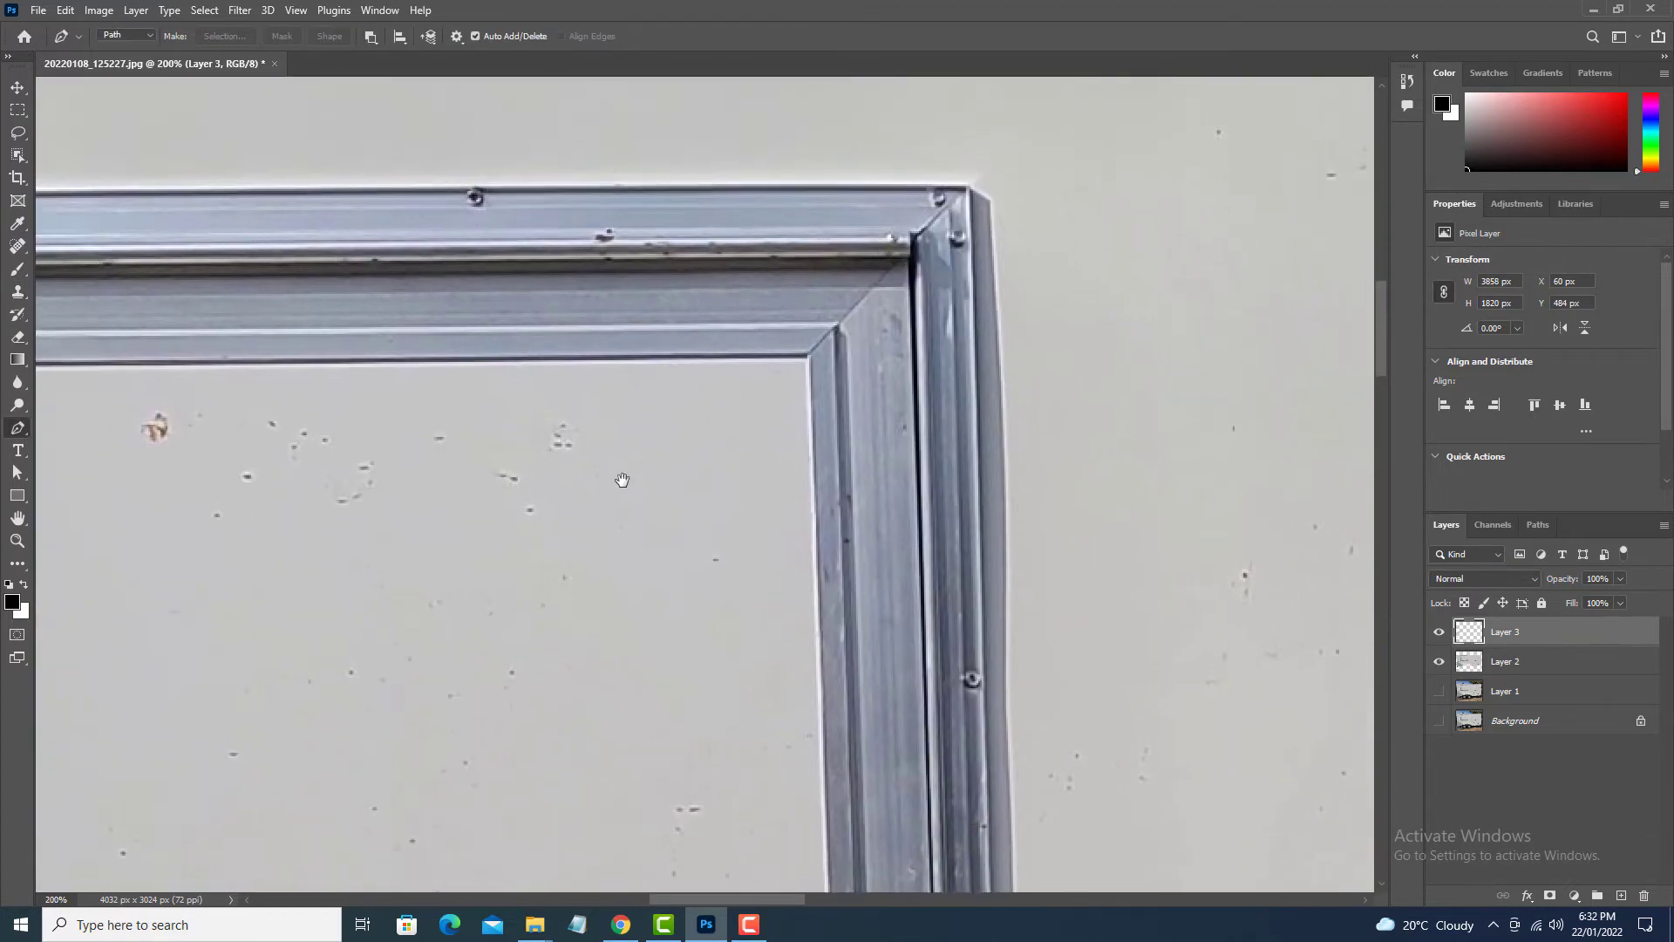
drag(822, 358, 506, 367)
scroll(645, 224, up, 3)
click(700, 143)
drag(728, 768, 722, 122)
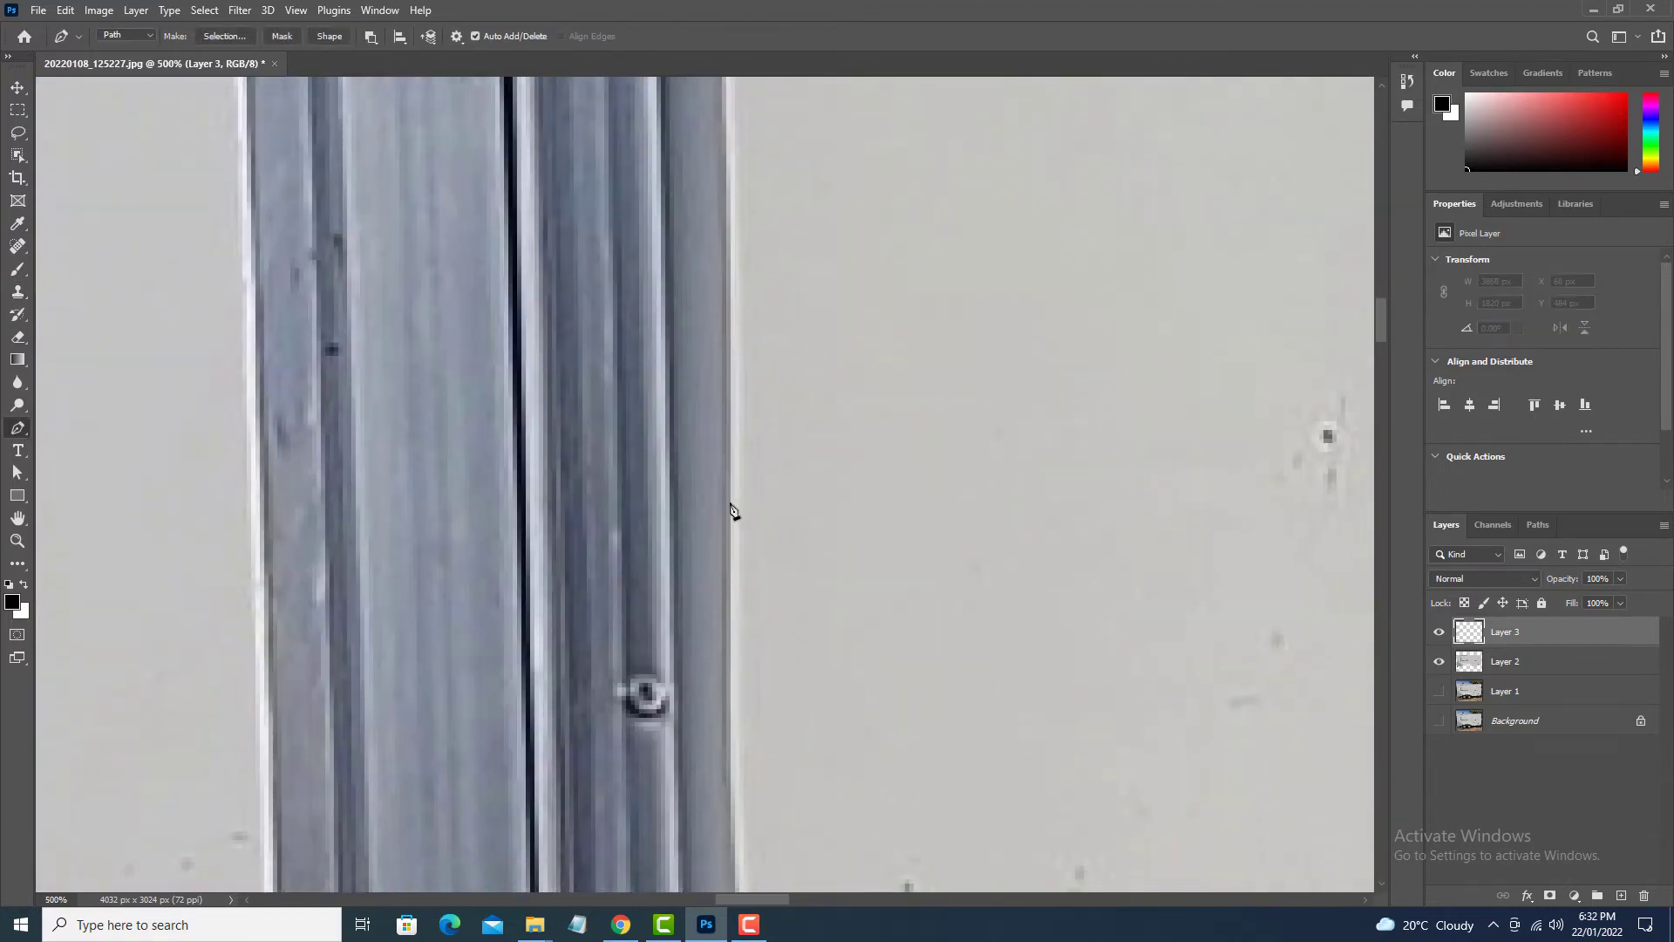
drag(730, 504, 732, 829)
key(ctrl+z)
drag(754, 122, 699, 437)
drag(648, 657, 654, 790)
drag(660, 753, 697, 305)
Step: Continue the path down the window frame's right outer edge to the lower right corner
drag(697, 654, 716, 304)
drag(705, 474, 709, 516)
drag(724, 741, 694, 334)
drag(697, 536, 701, 621)
drag(724, 784, 725, 317)
drag(731, 784, 731, 329)
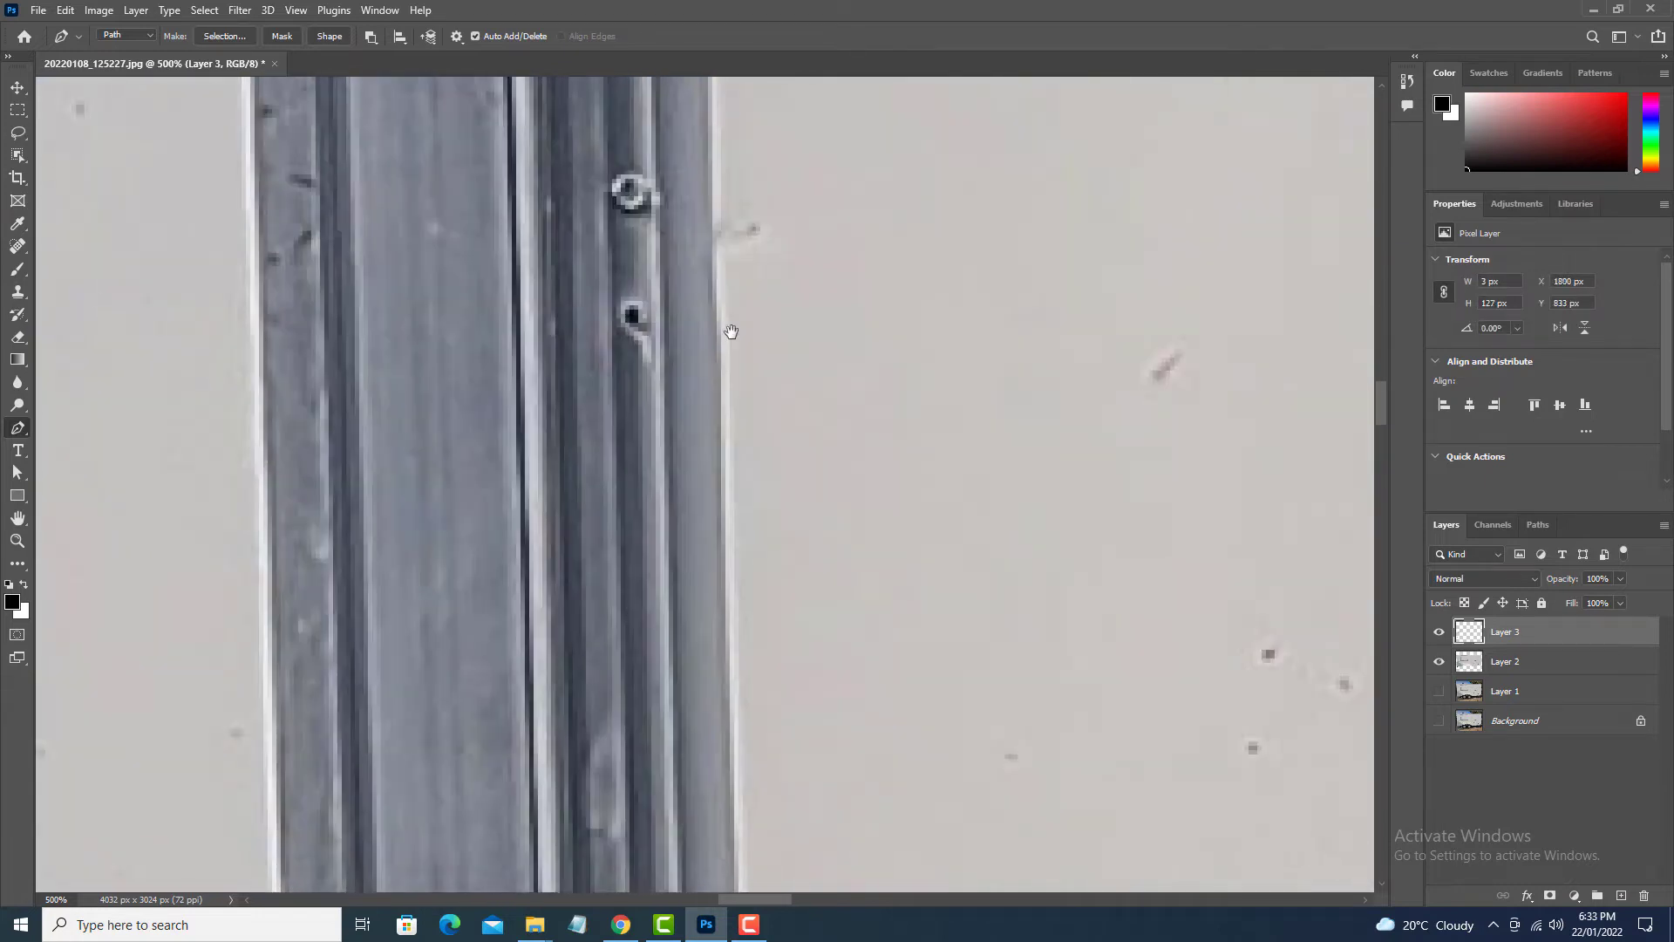
drag(712, 270, 717, 286)
drag(721, 357, 721, 386)
drag(735, 785, 702, 316)
drag(705, 546, 707, 579)
drag(719, 833, 746, 85)
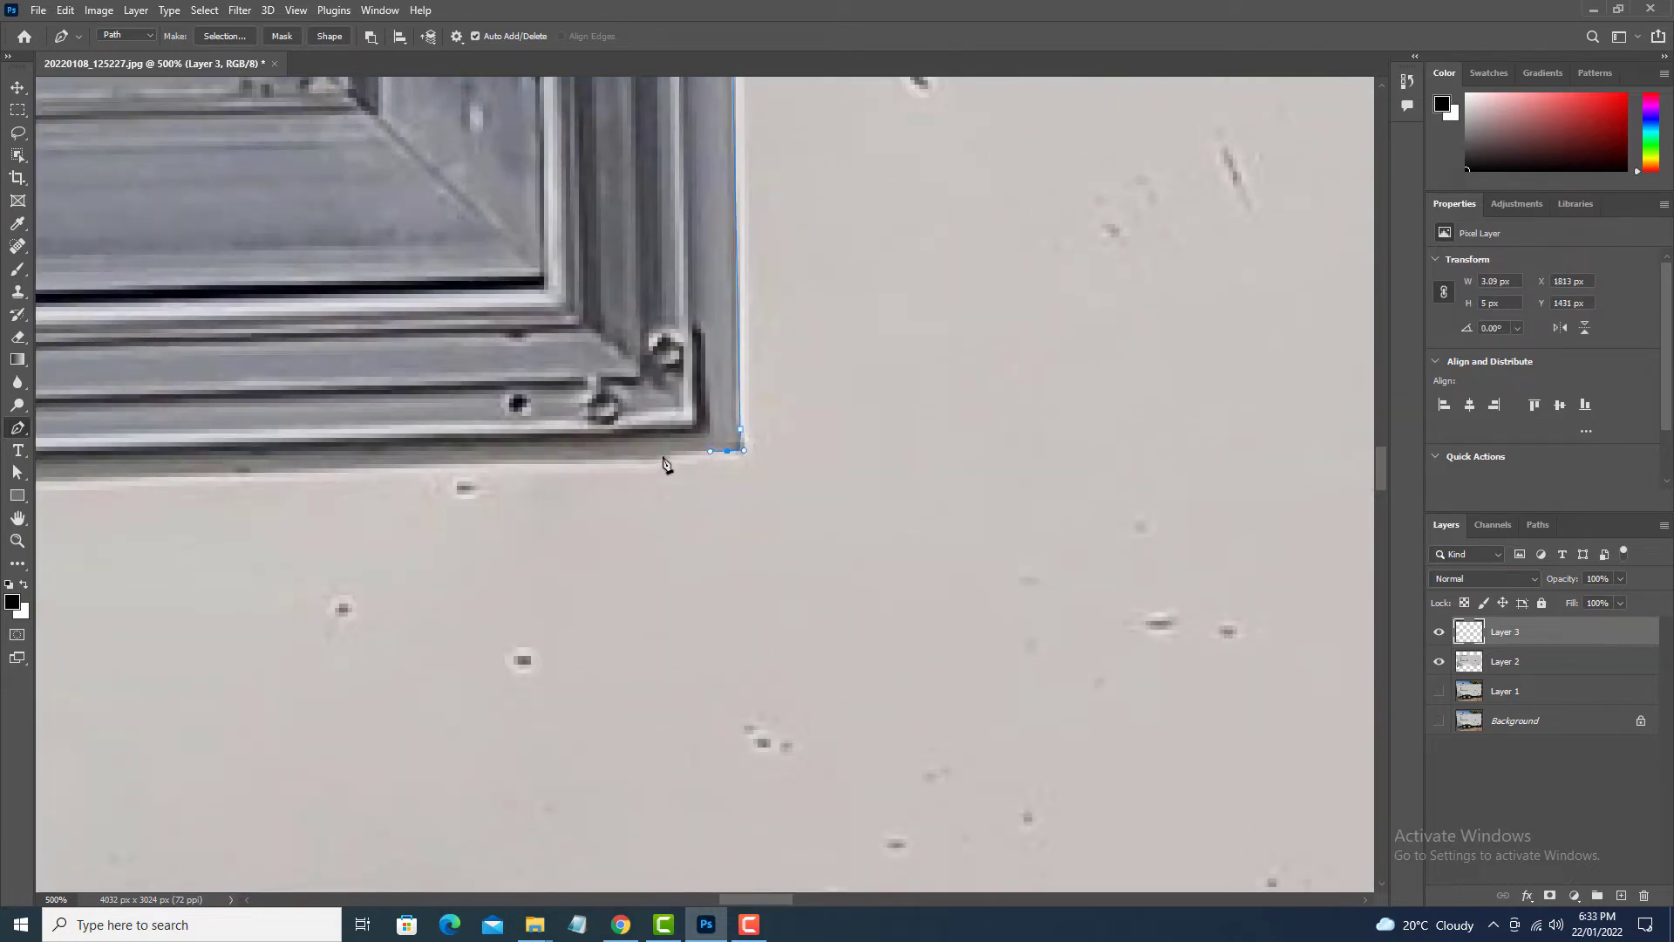
Step: Trace the path along the window frame's bottom outer edge to the lower left corner
drag(667, 465, 840, 565)
drag(835, 559, 818, 562)
drag(494, 577, 1221, 542)
drag(297, 572, 274, 572)
drag(262, 577, 722, 565)
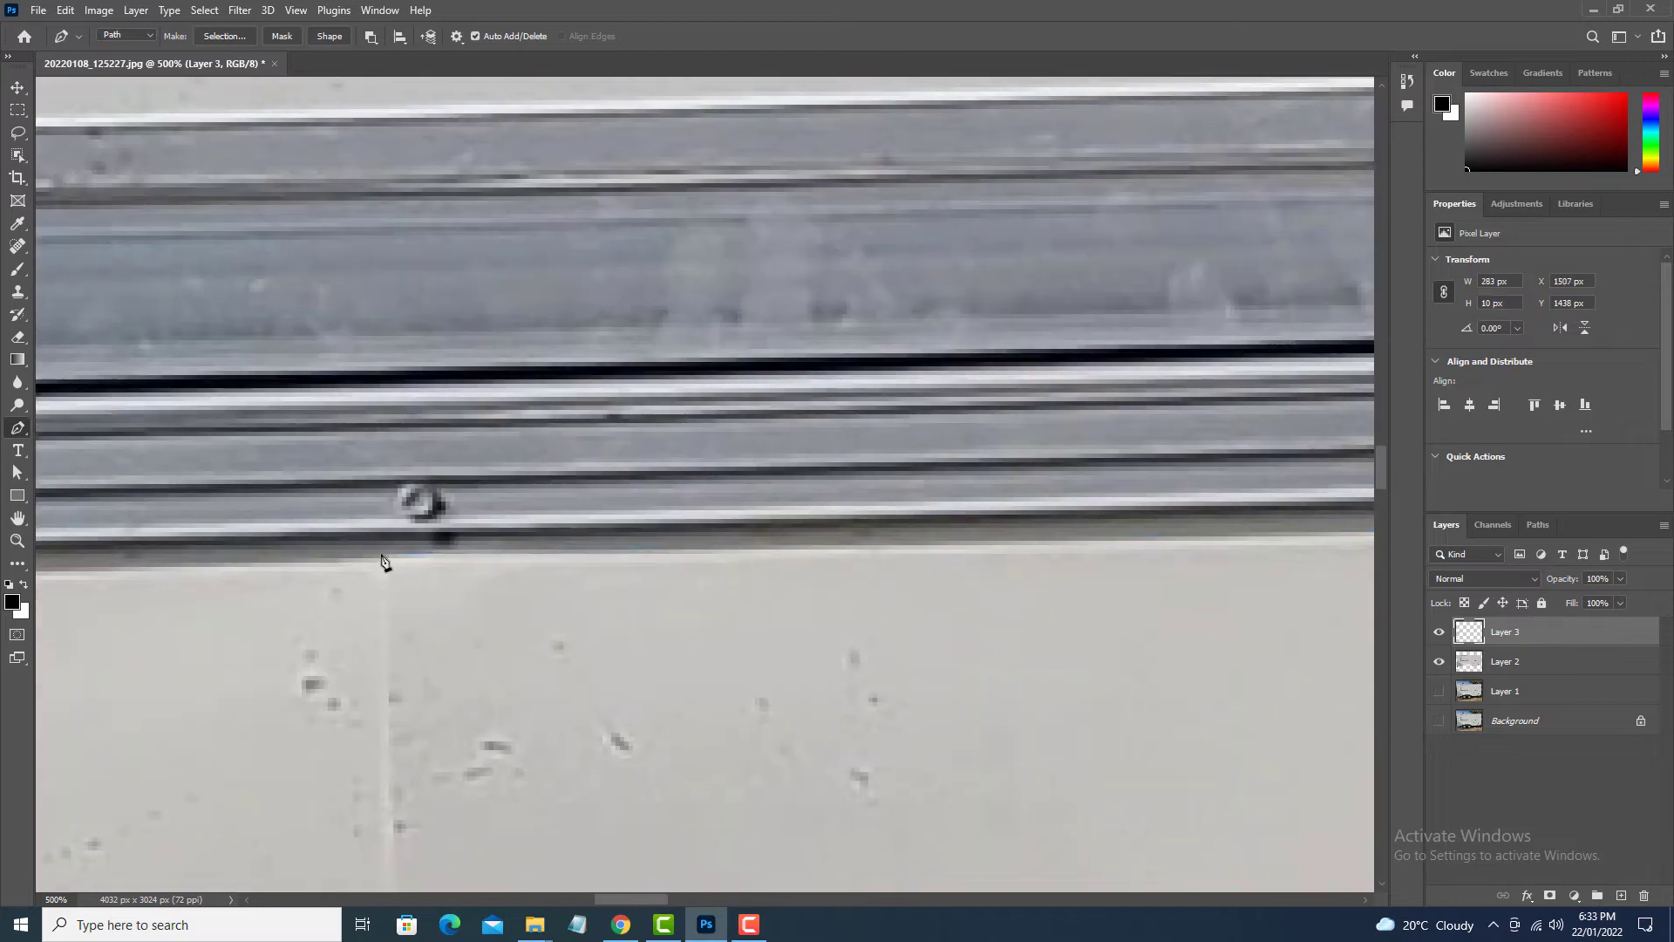
drag(381, 556, 305, 560)
drag(314, 566, 1072, 559)
drag(486, 568, 393, 572)
drag(384, 576, 1300, 537)
drag(484, 566, 363, 571)
drag(366, 574, 1017, 566)
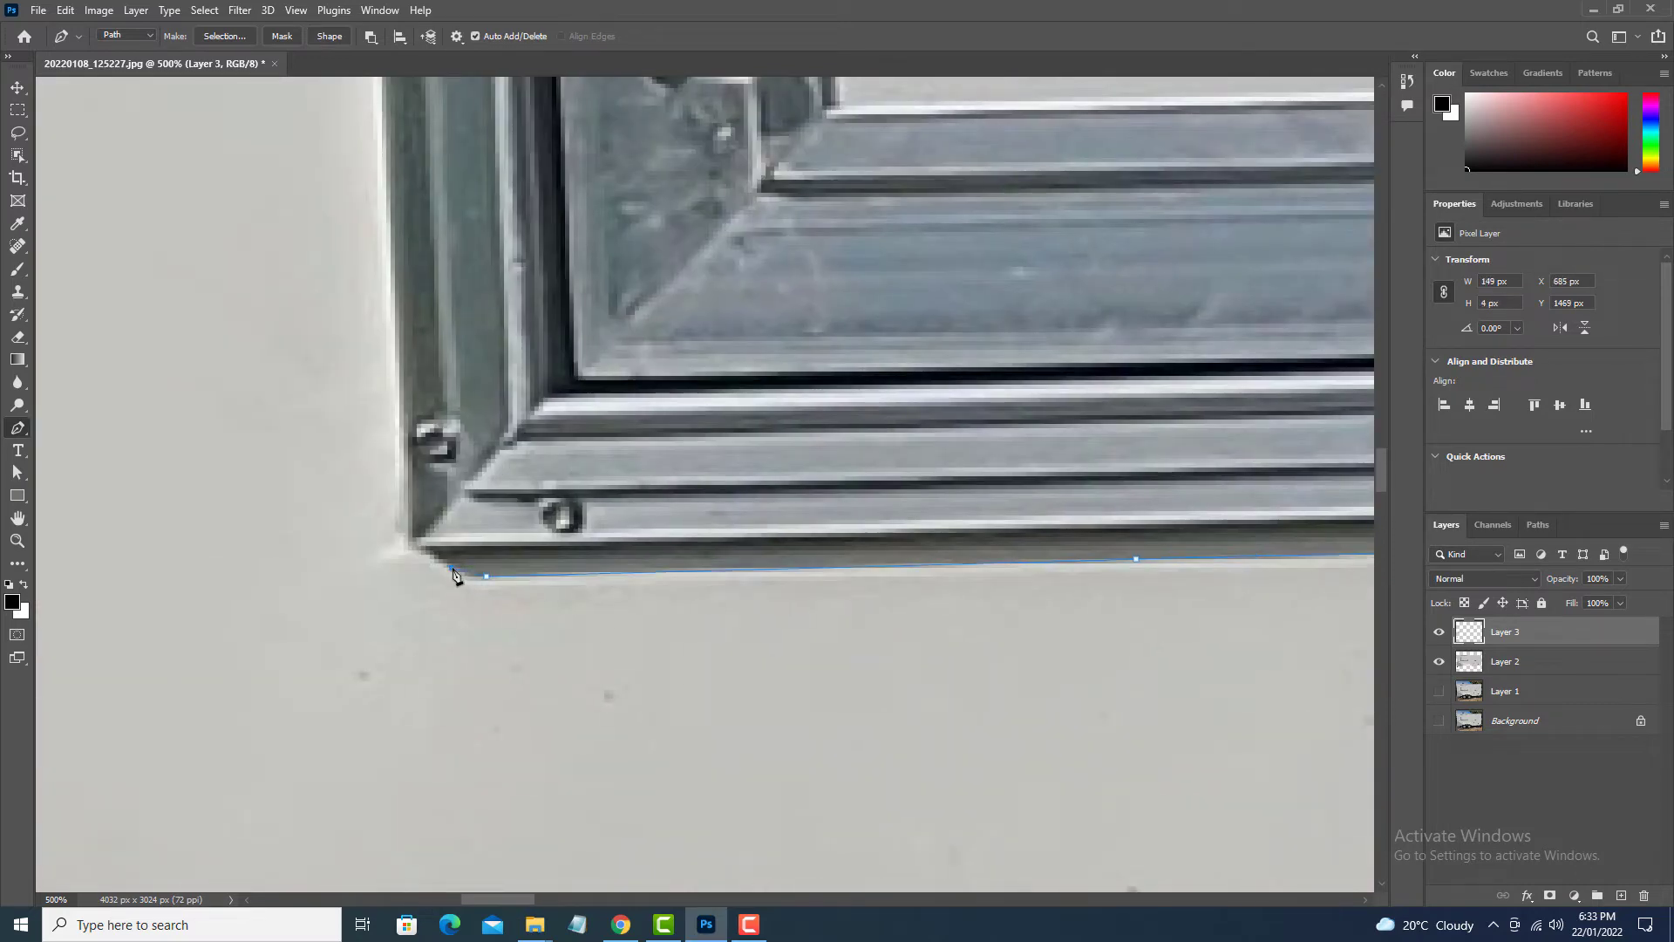
Step: Trace the path around the lower left corner and up the window frame's left outer edge
drag(423, 536, 627, 754)
drag(600, 350, 593, 227)
drag(595, 218, 747, 864)
drag(698, 309, 685, 159)
drag(686, 170, 708, 822)
drag(686, 271, 676, 151)
drag(676, 175, 737, 667)
drag(712, 193, 702, 122)
drag(705, 130, 734, 761)
drag(723, 402, 717, 347)
drag(719, 350, 772, 756)
drag(757, 531, 750, 438)
drag(751, 442, 754, 696)
drag(729, 269, 728, 226)
Step: Trace the path along the window frame's top outer edge and close it at the upper right corner
drag(731, 236, 45, 489)
alt+click(395, 454)
drag(1057, 476, 1098, 478)
drag(1100, 480, 154, 535)
drag(1200, 529, 1228, 528)
drag(1228, 530, 210, 535)
drag(781, 605, 256, 626)
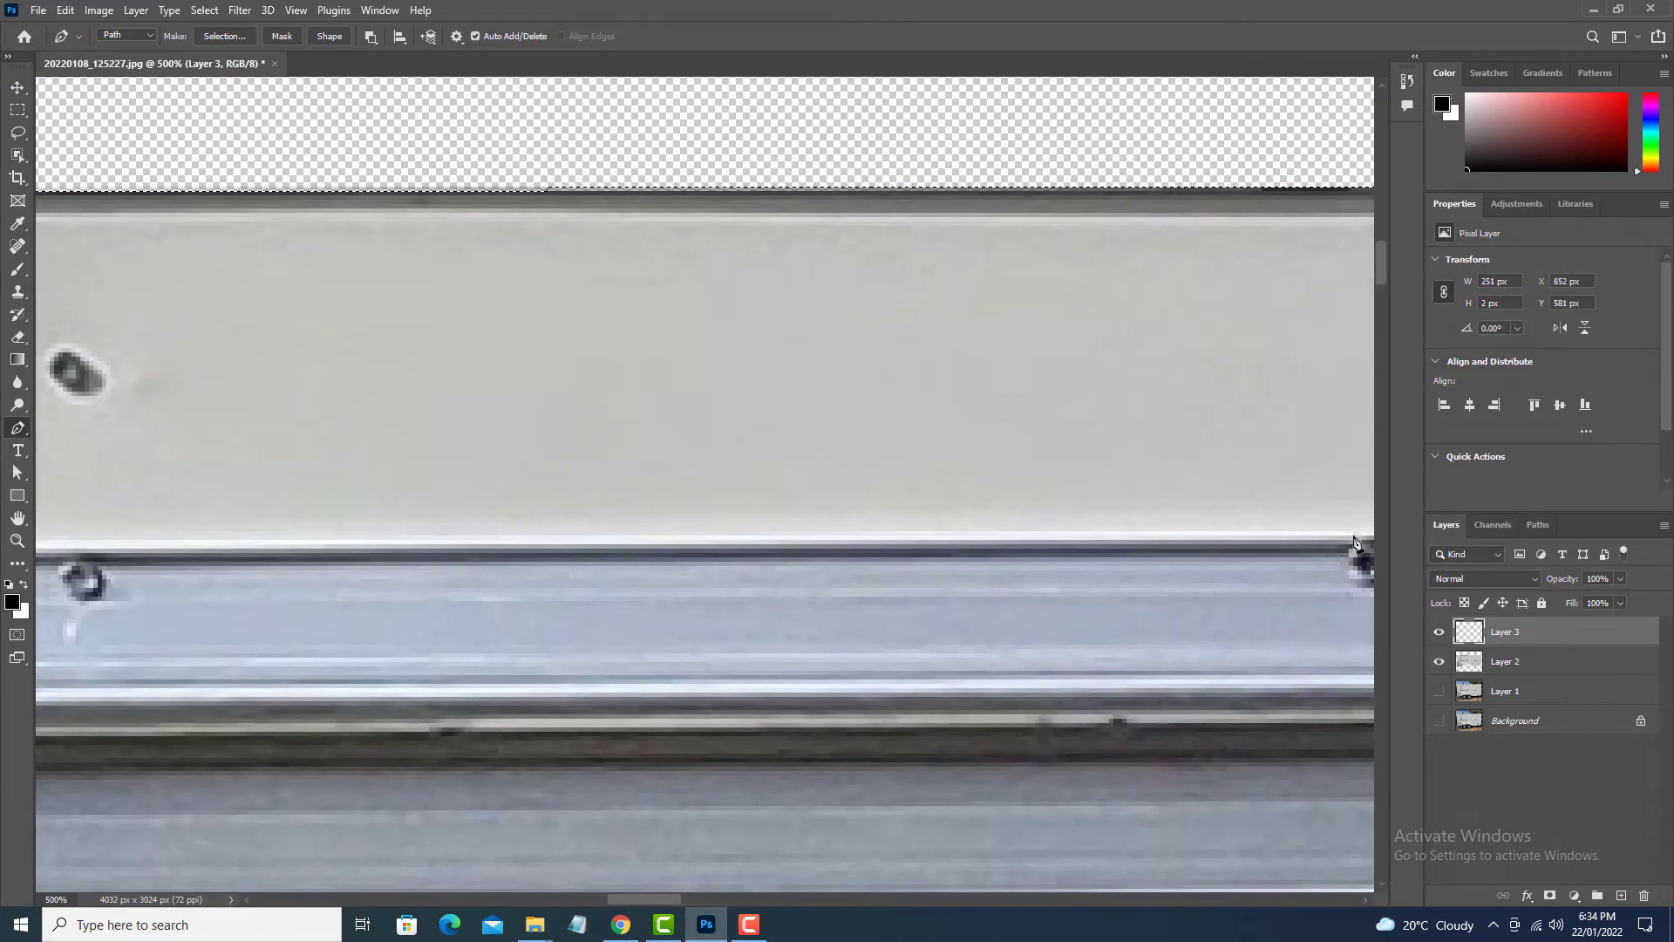
drag(1355, 542, 742, 569)
drag(995, 567, 1021, 567)
drag(1022, 568, 234, 593)
click(1215, 593)
click(1264, 625)
Step: Copy the enclosed window frame from Layer 2 to its own desaturated layer and hide Layer 2
click(1501, 671)
key(ctrl+Return)
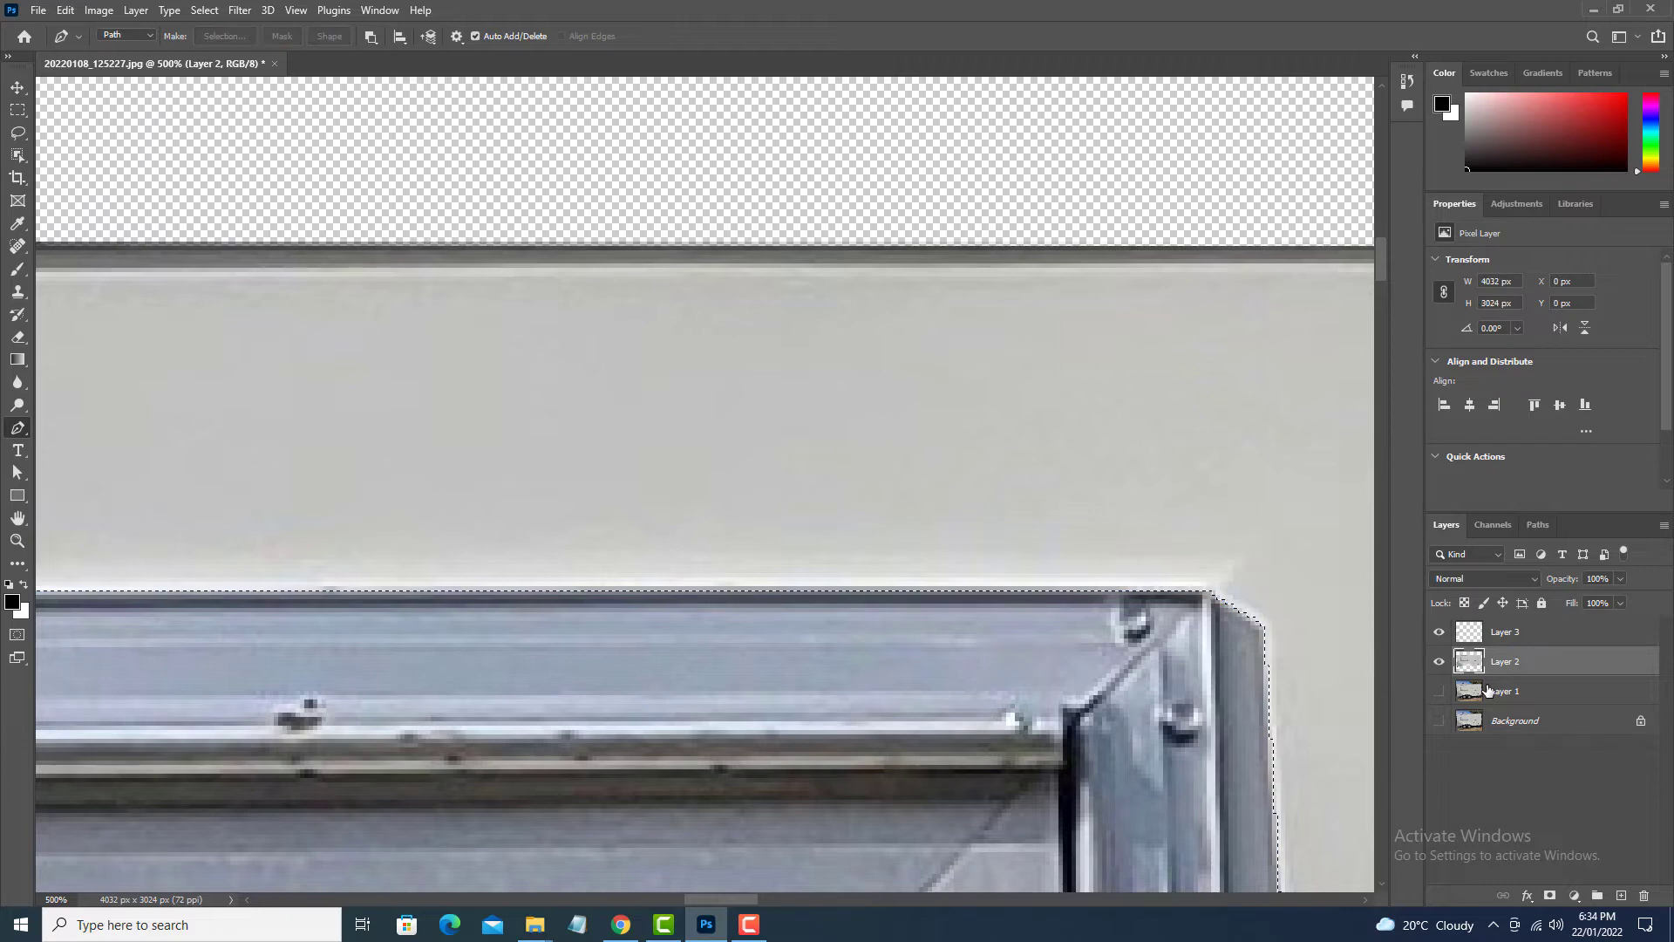
key(ctrl+j)
key(ctrl+shift+u)
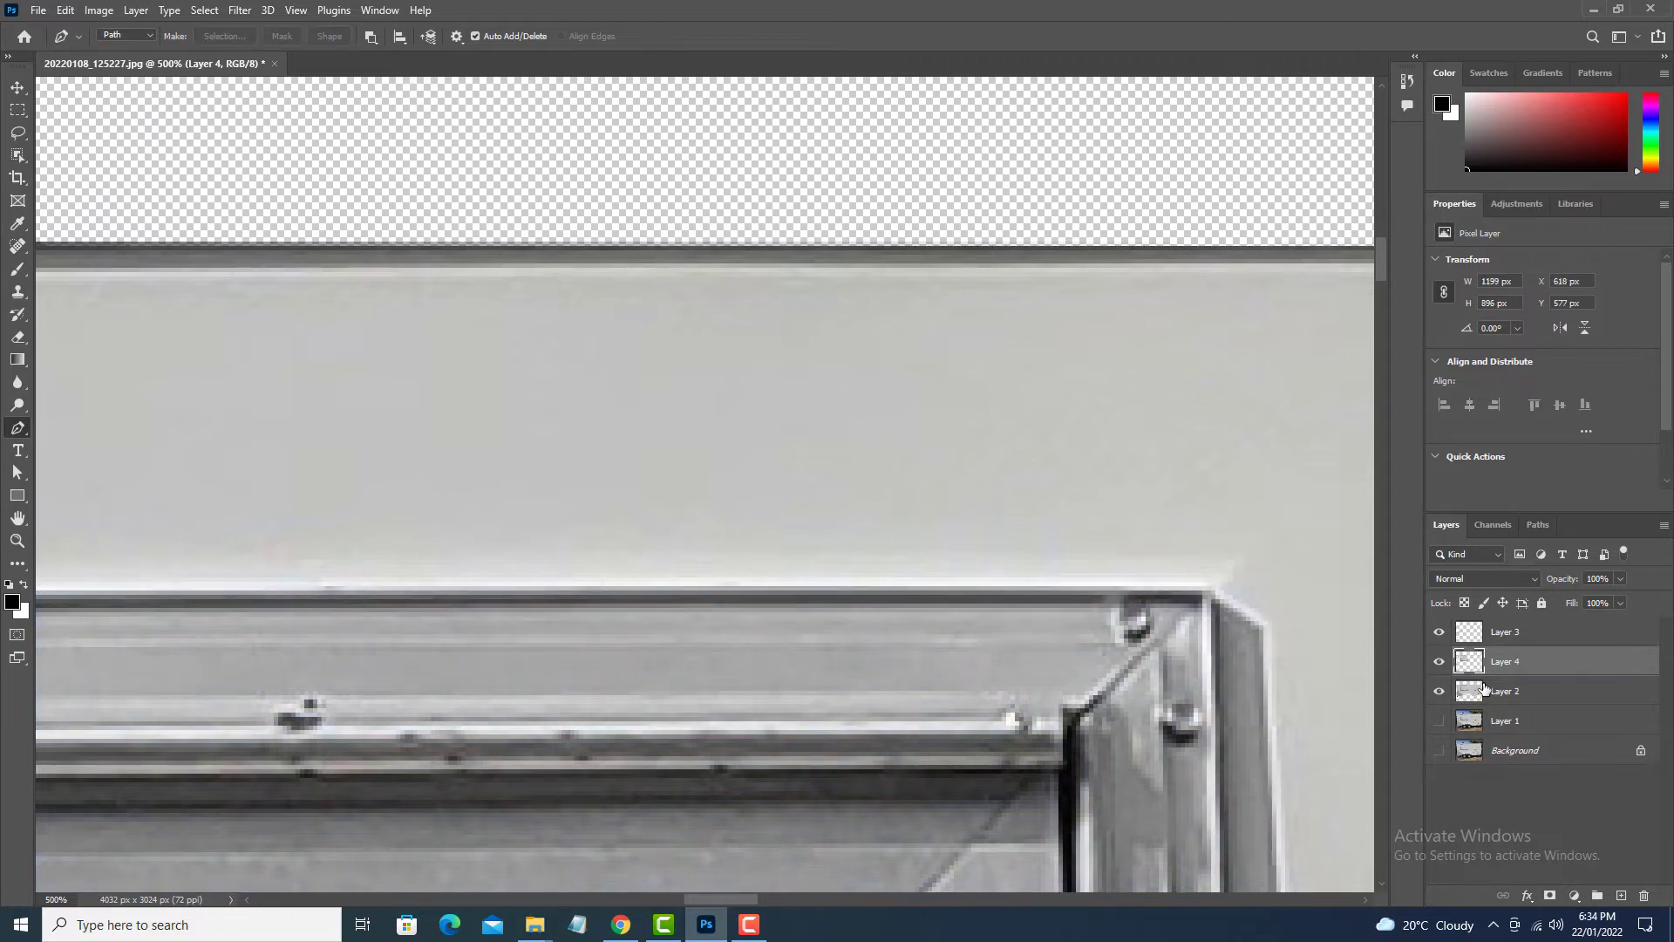
click(1438, 694)
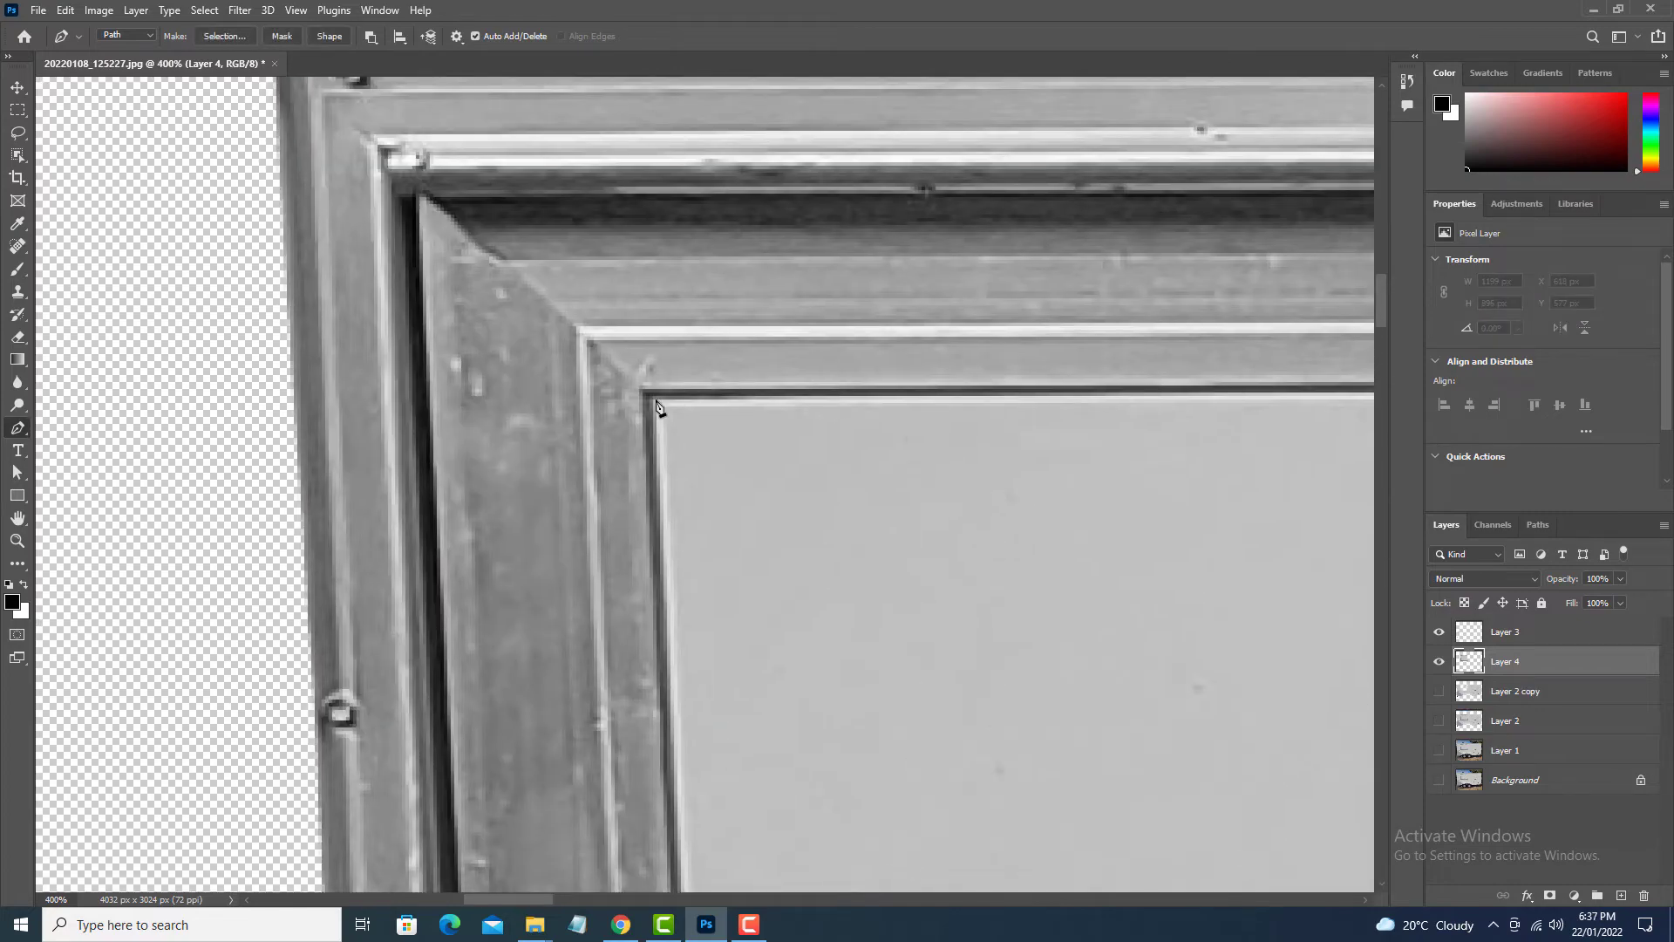
Step: Trace the Pen path around the window pane's inner edge through all four corners and close it
click(656, 401)
drag(811, 544, 235, 561)
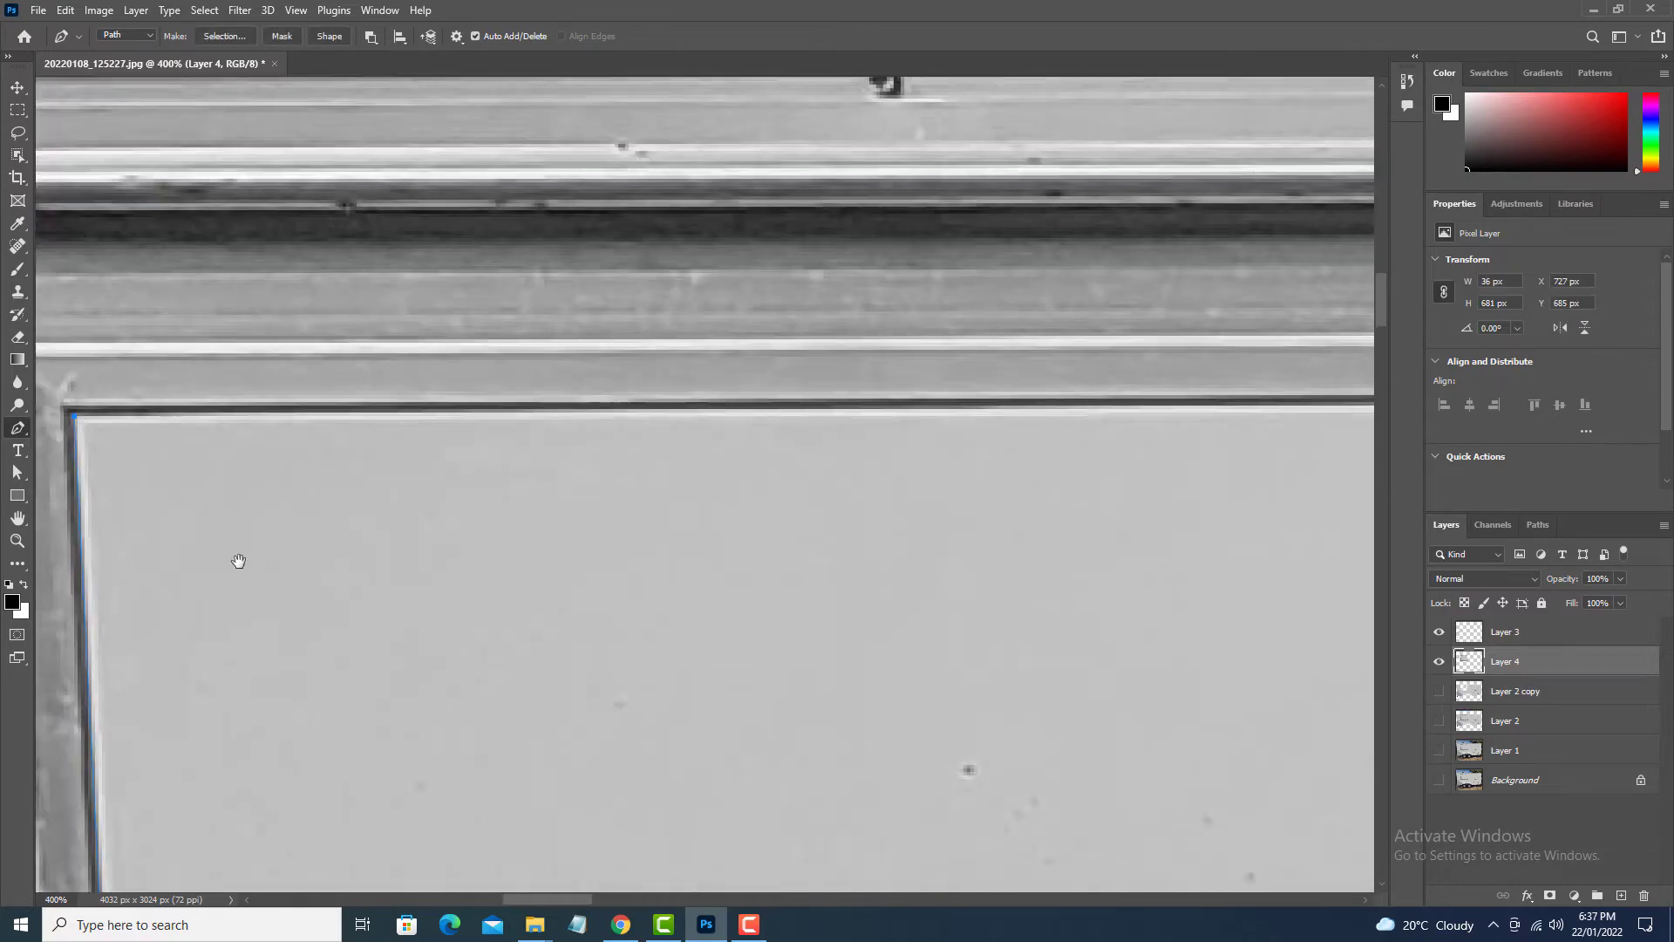
drag(1308, 558, 69, 593)
drag(1308, 694, 221, 729)
click(906, 448)
drag(907, 678, 877, 113)
drag(877, 855, 862, 512)
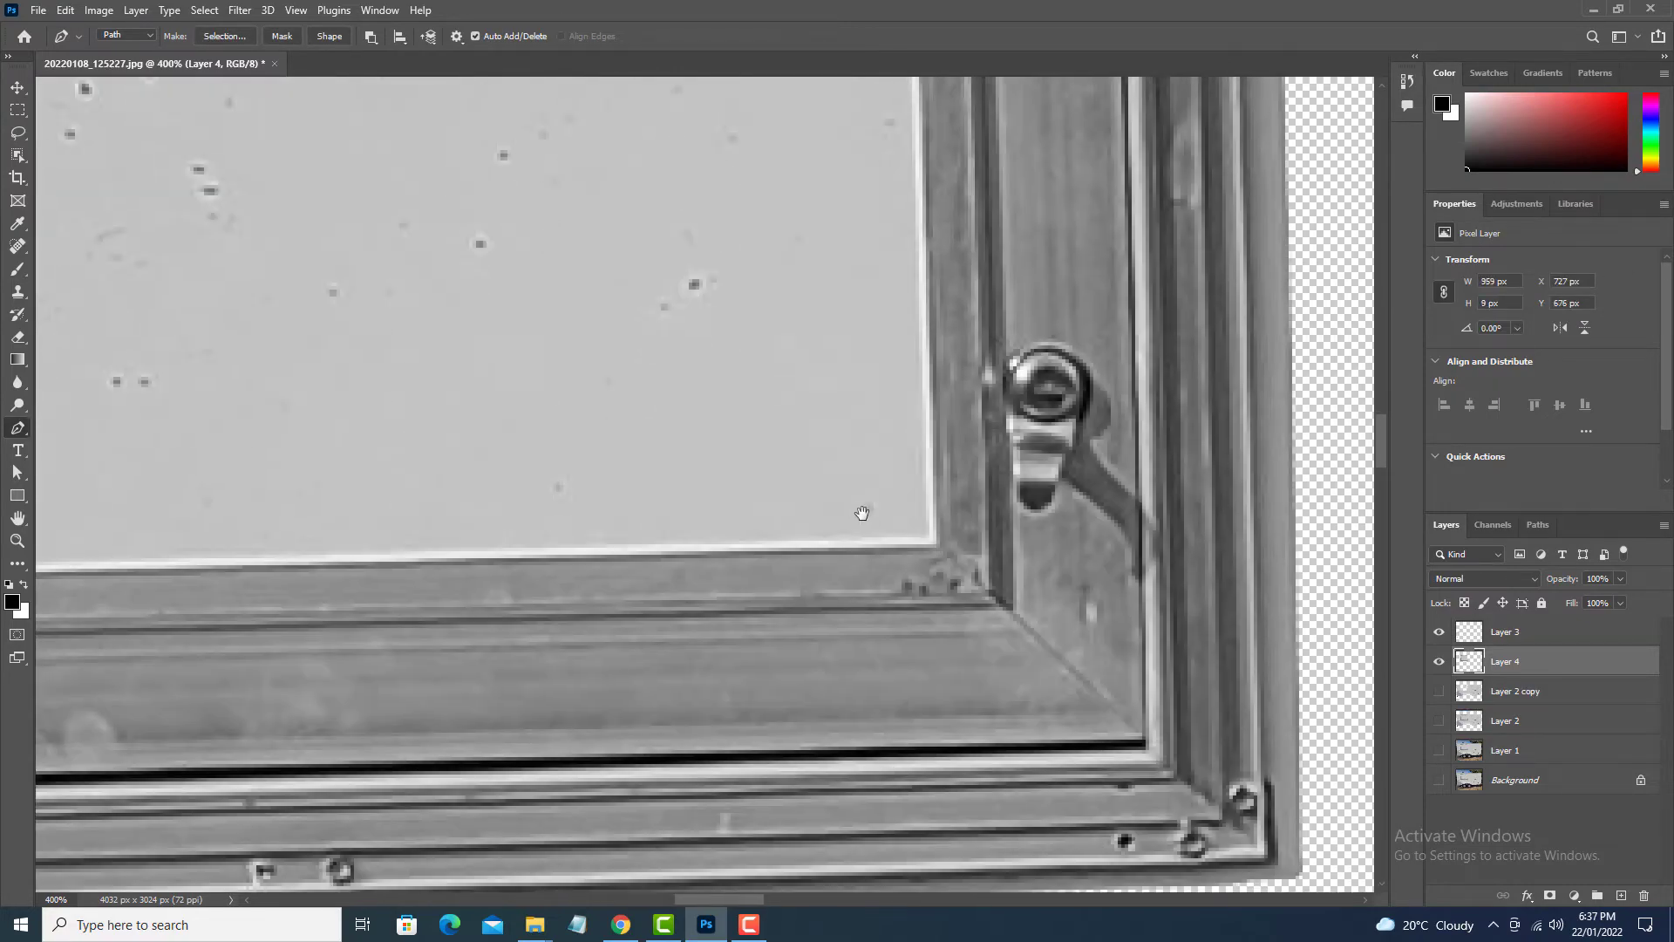
click(931, 546)
drag(105, 558, 1308, 593)
drag(131, 672, 1308, 654)
click(838, 479)
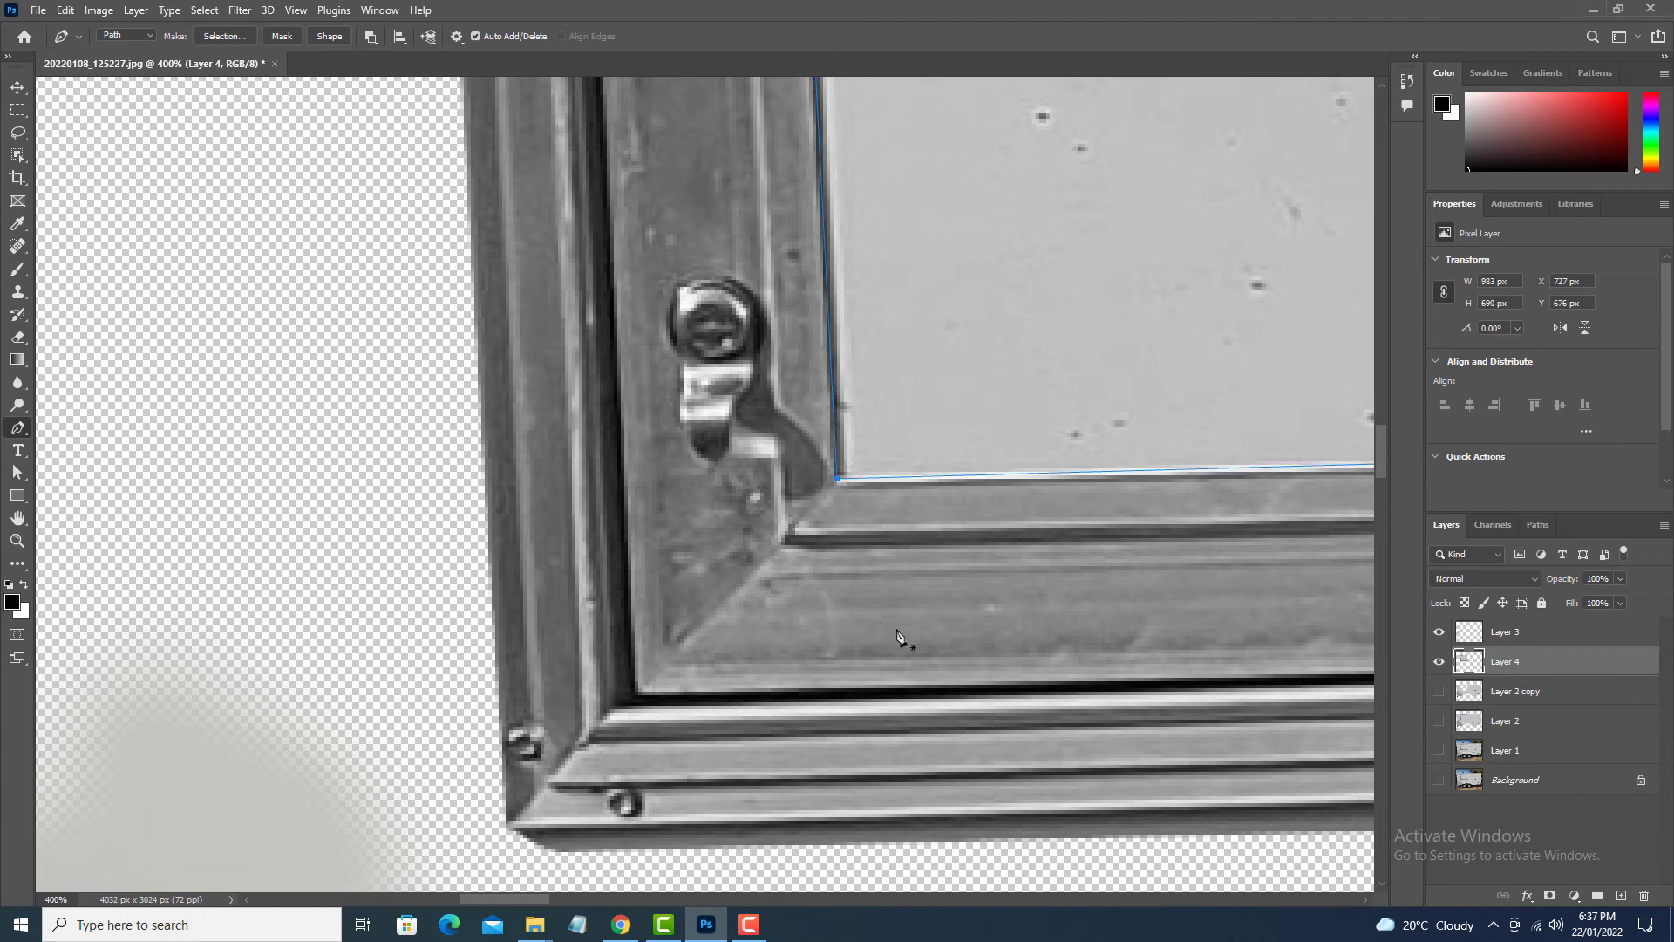
Step: Convert the path to a selection, invert it, and copy the window pane to its own layer
key(ctrl+0)
key(ctrl+Return)
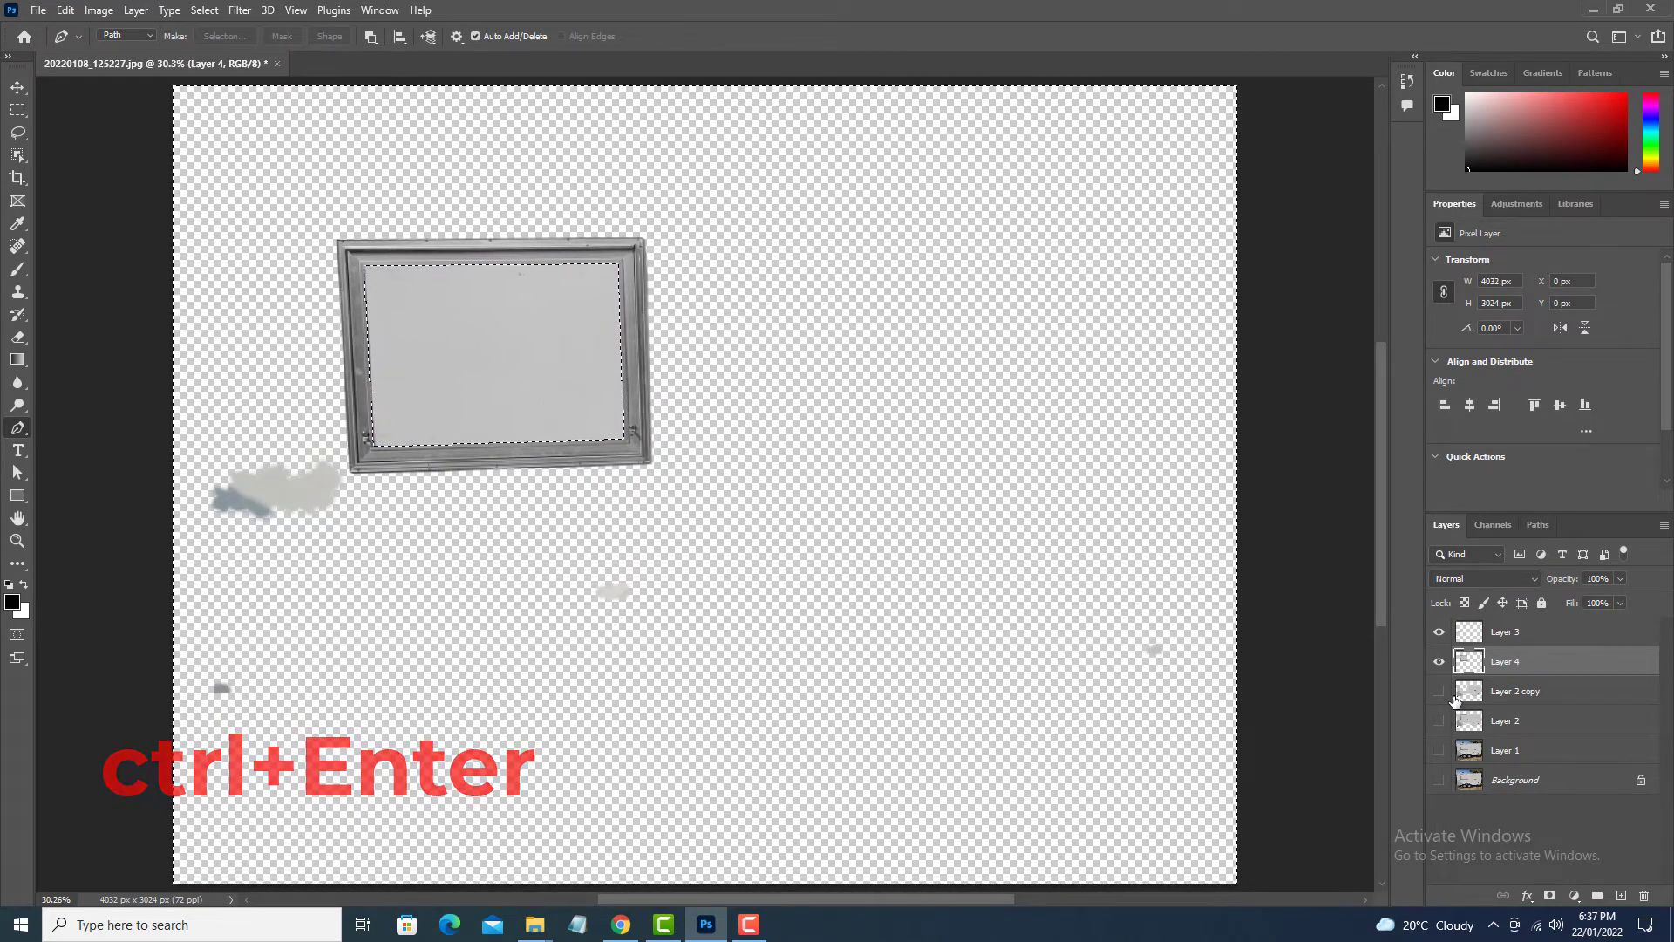
key(ctrl+j)
key(ctrl+shift+i)
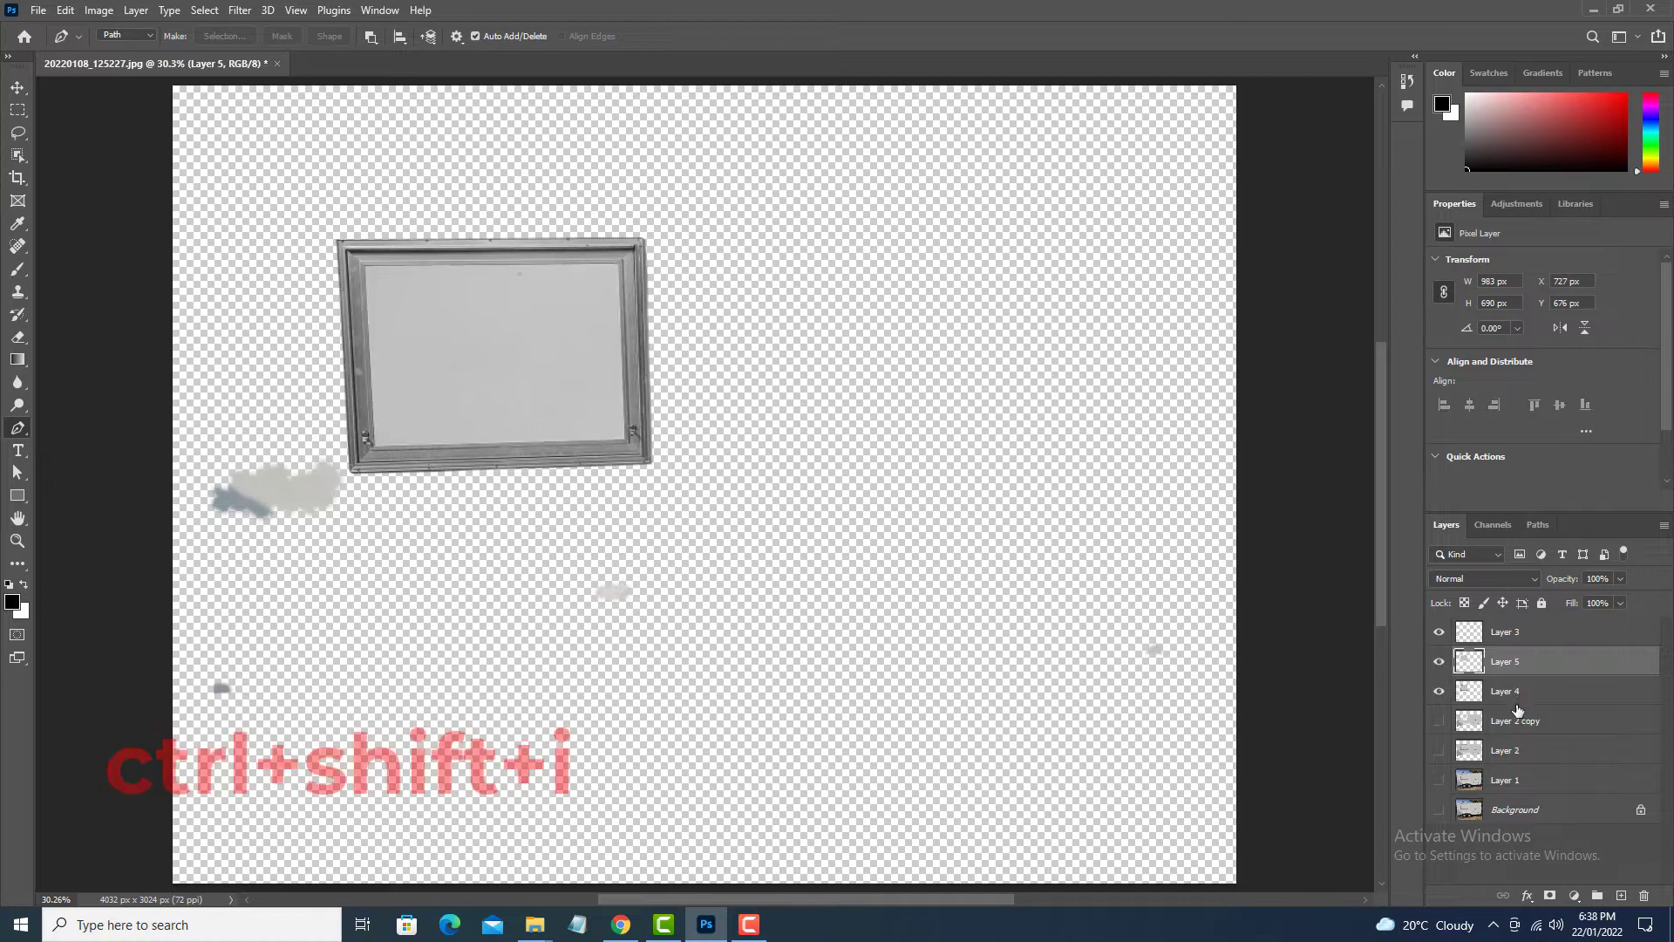
Step: Hide the window frame on Layer 4 and show Layer 2 copy
click(1440, 691)
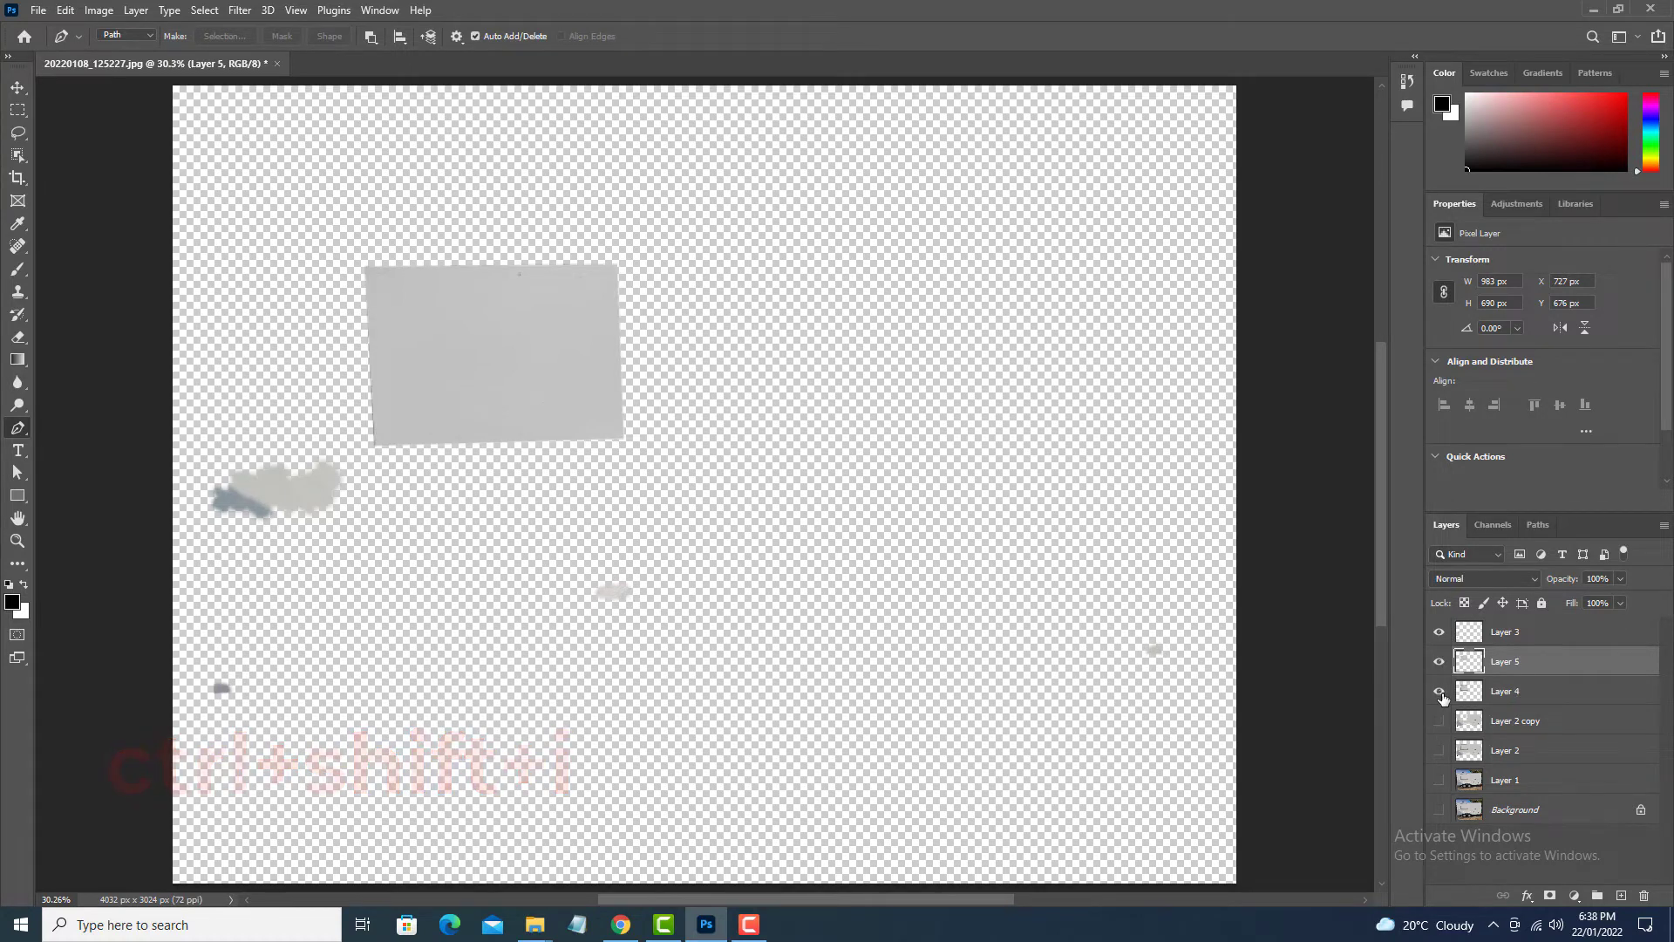
click(1441, 695)
click(1442, 695)
click(1439, 724)
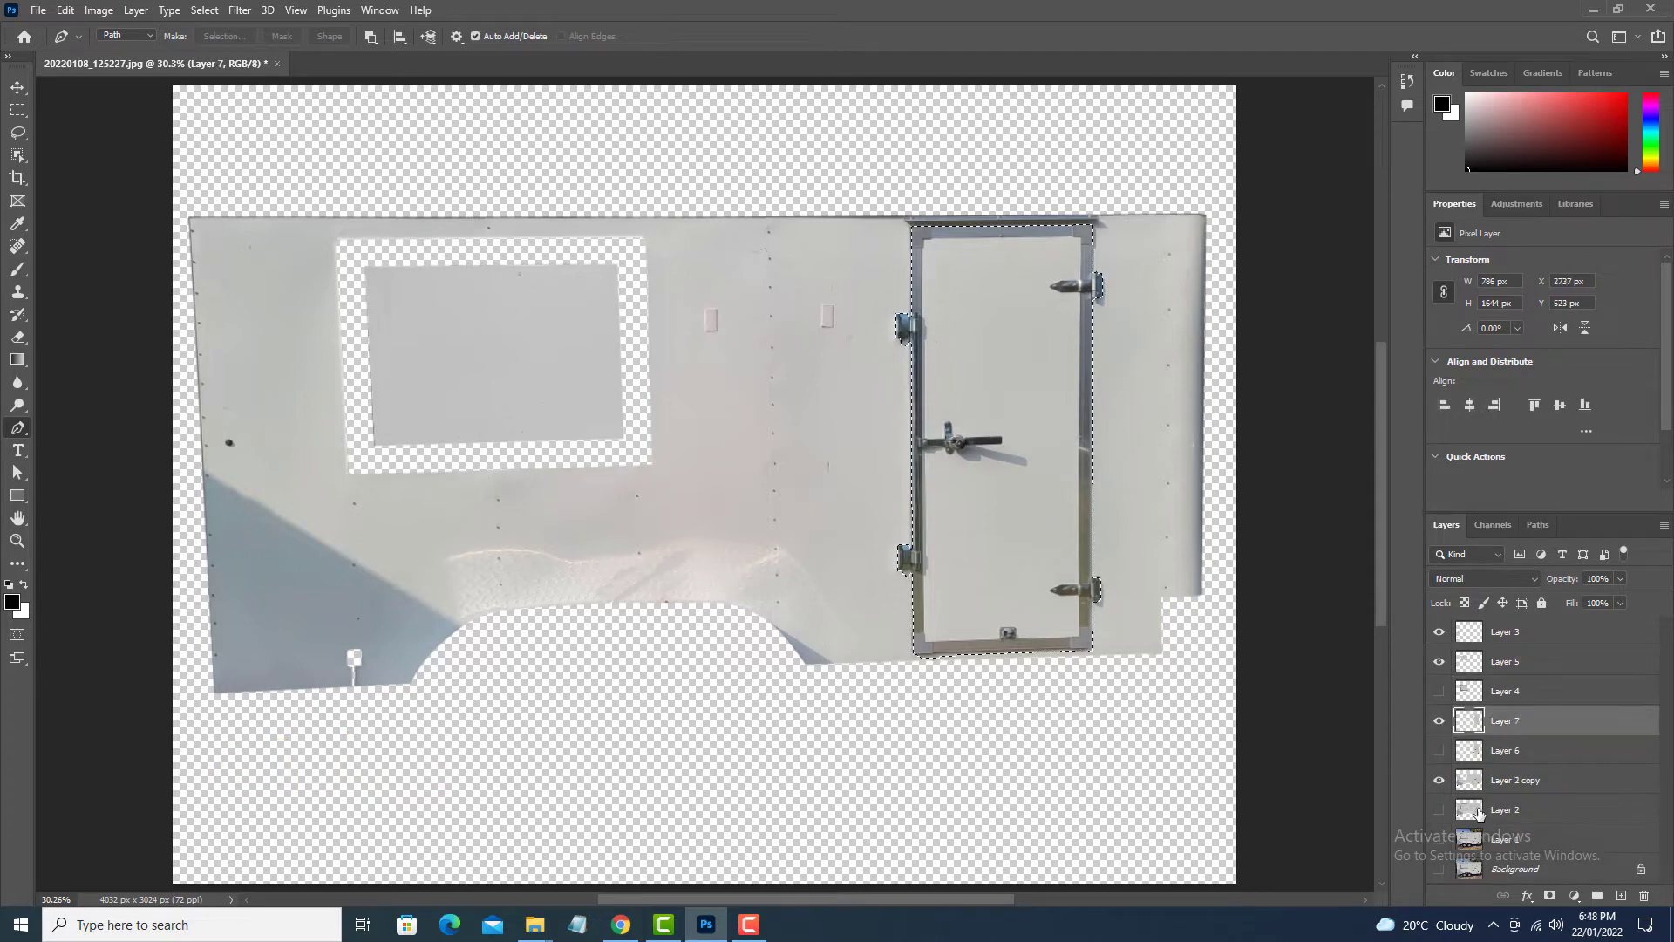
Step: Delete the selected door area from Layer 2 copy and deselect
click(1474, 785)
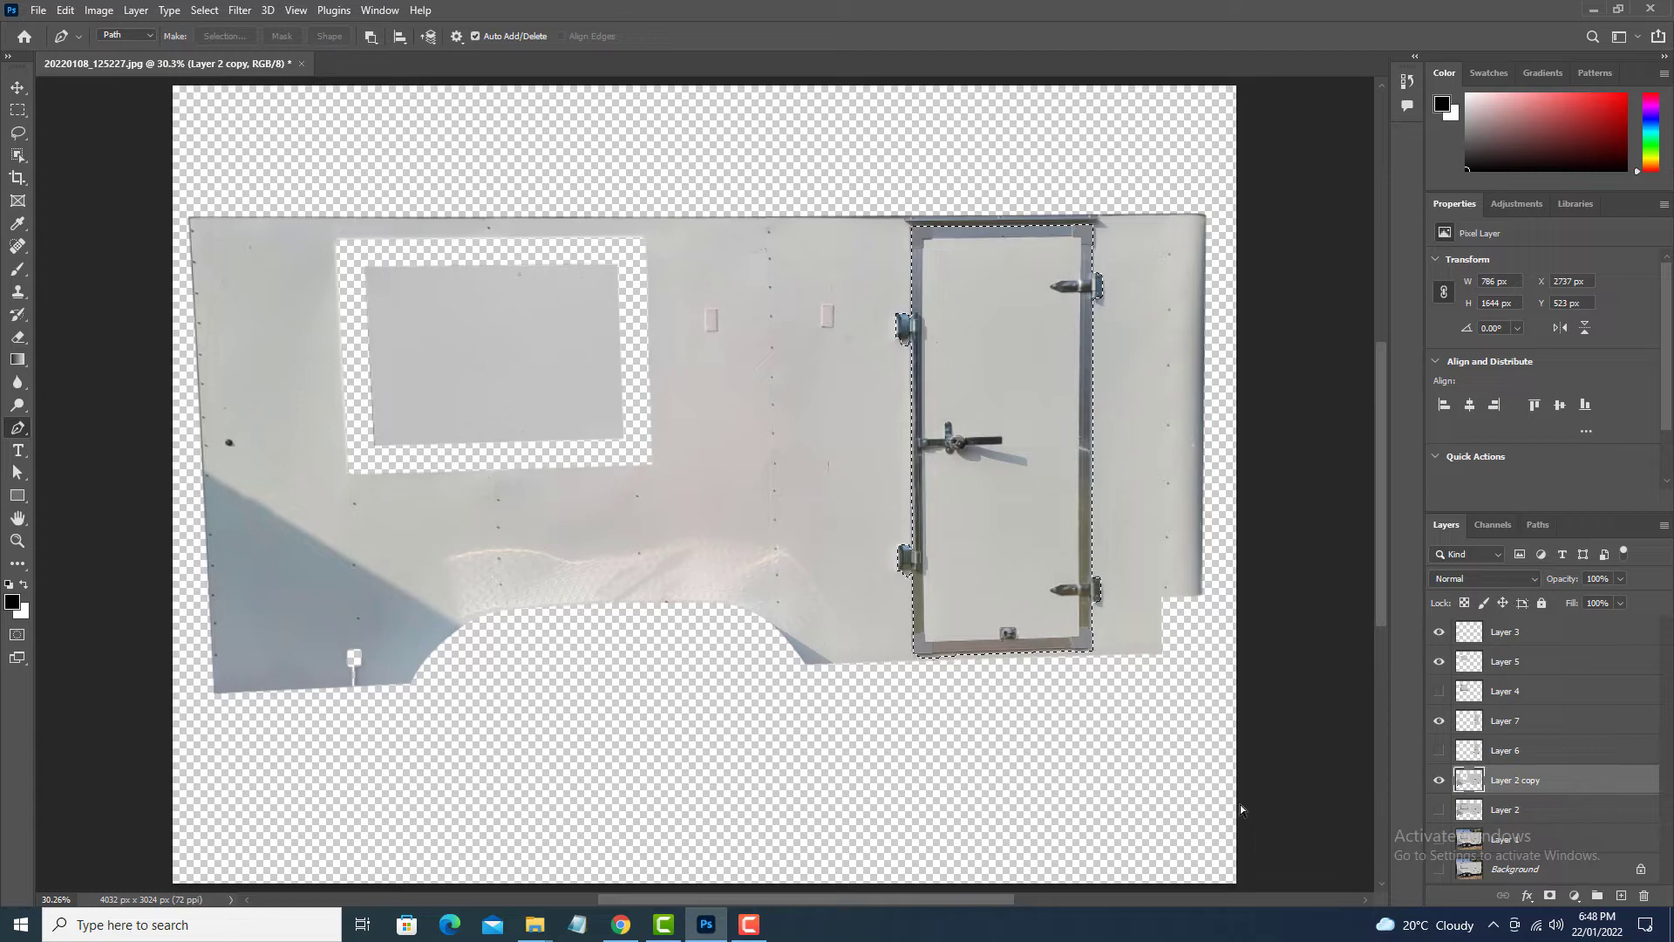
key(Delete)
key(ctrl+d)
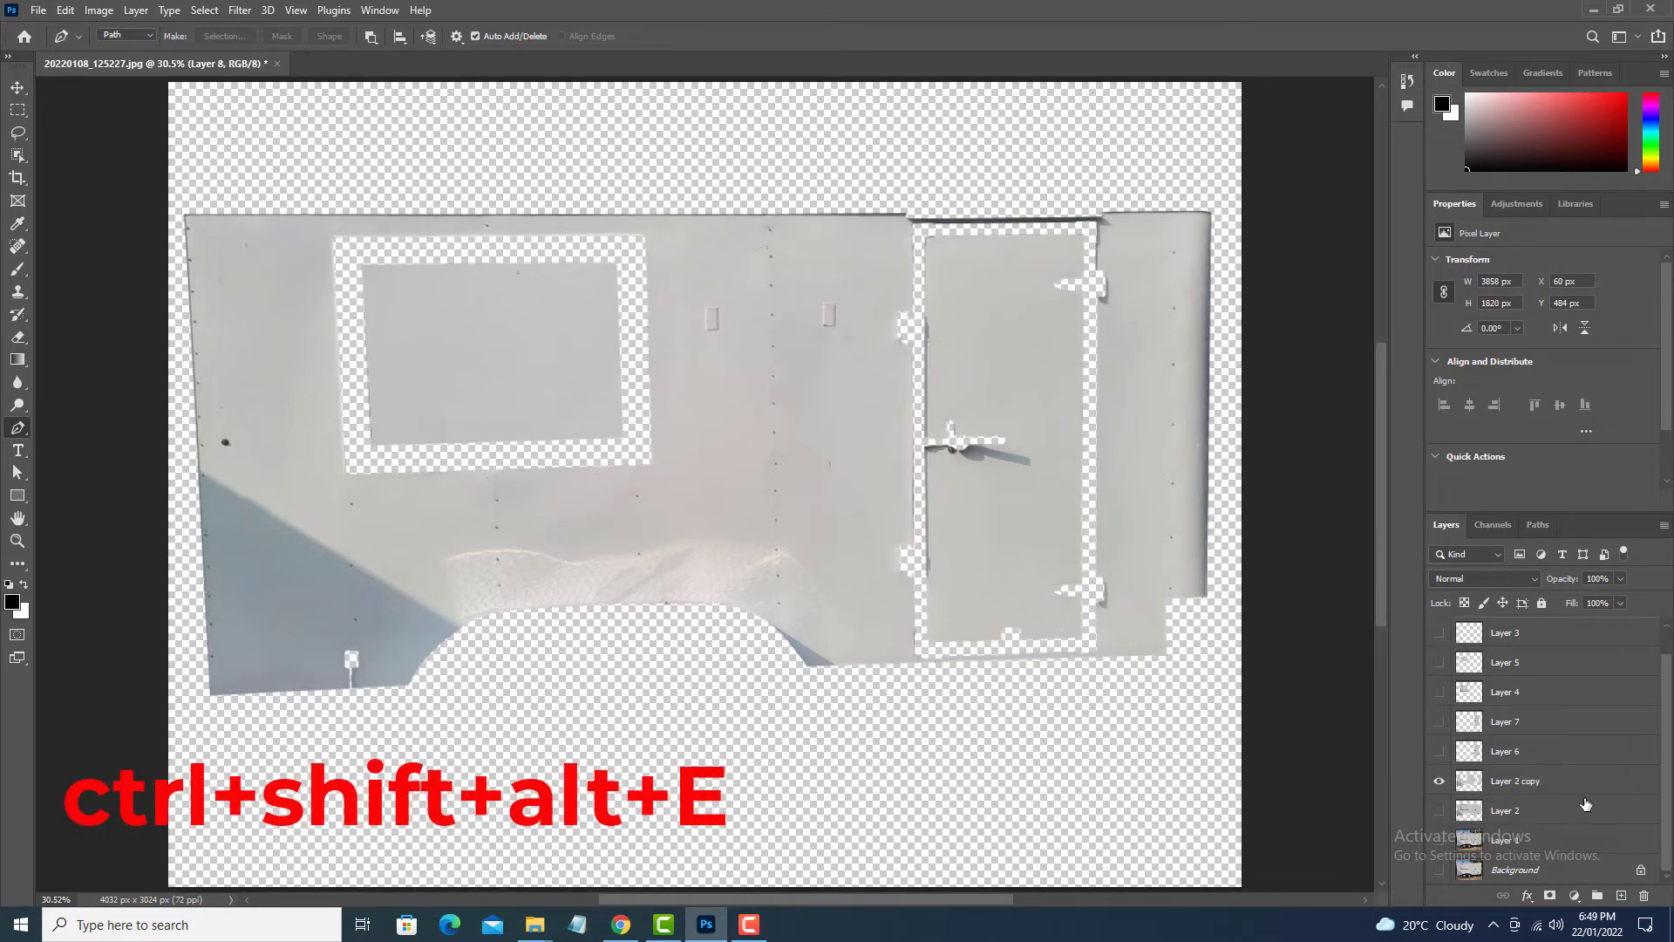
Step: Hide Layer 2 copy, leaving only the stamped Layer 8 visible
scroll(1585, 803, up, 1)
scroll(1585, 803, down, 1)
click(1441, 781)
scroll(1451, 782, up, 1)
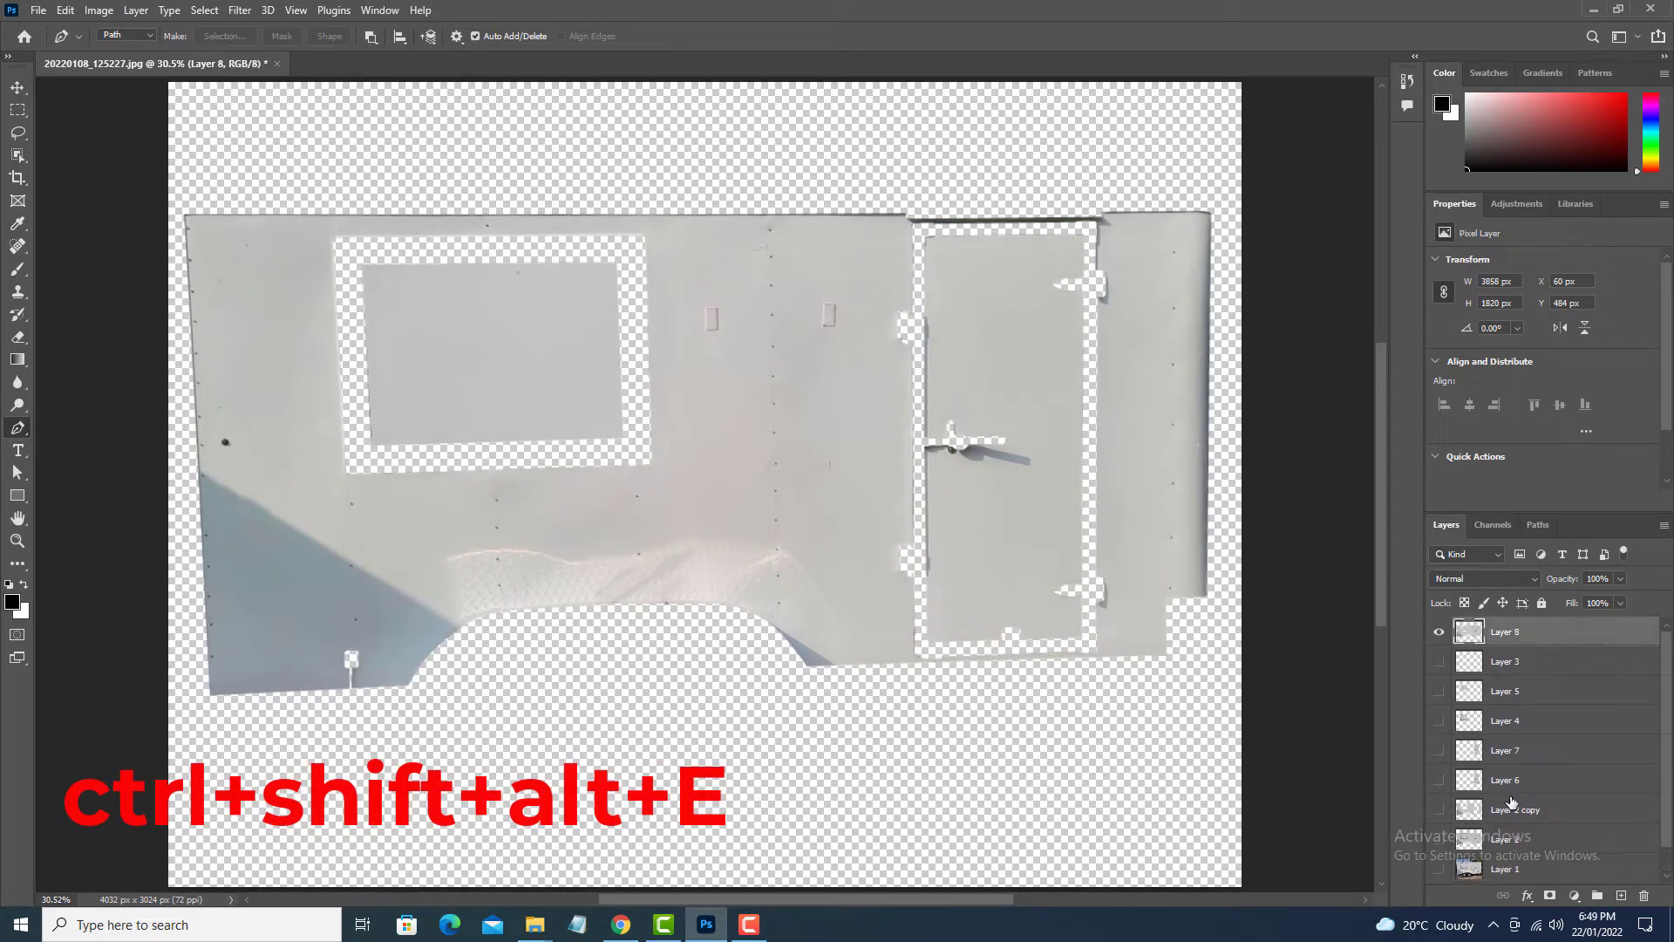
scroll(1452, 782, down, 1)
scroll(1452, 782, up, 1)
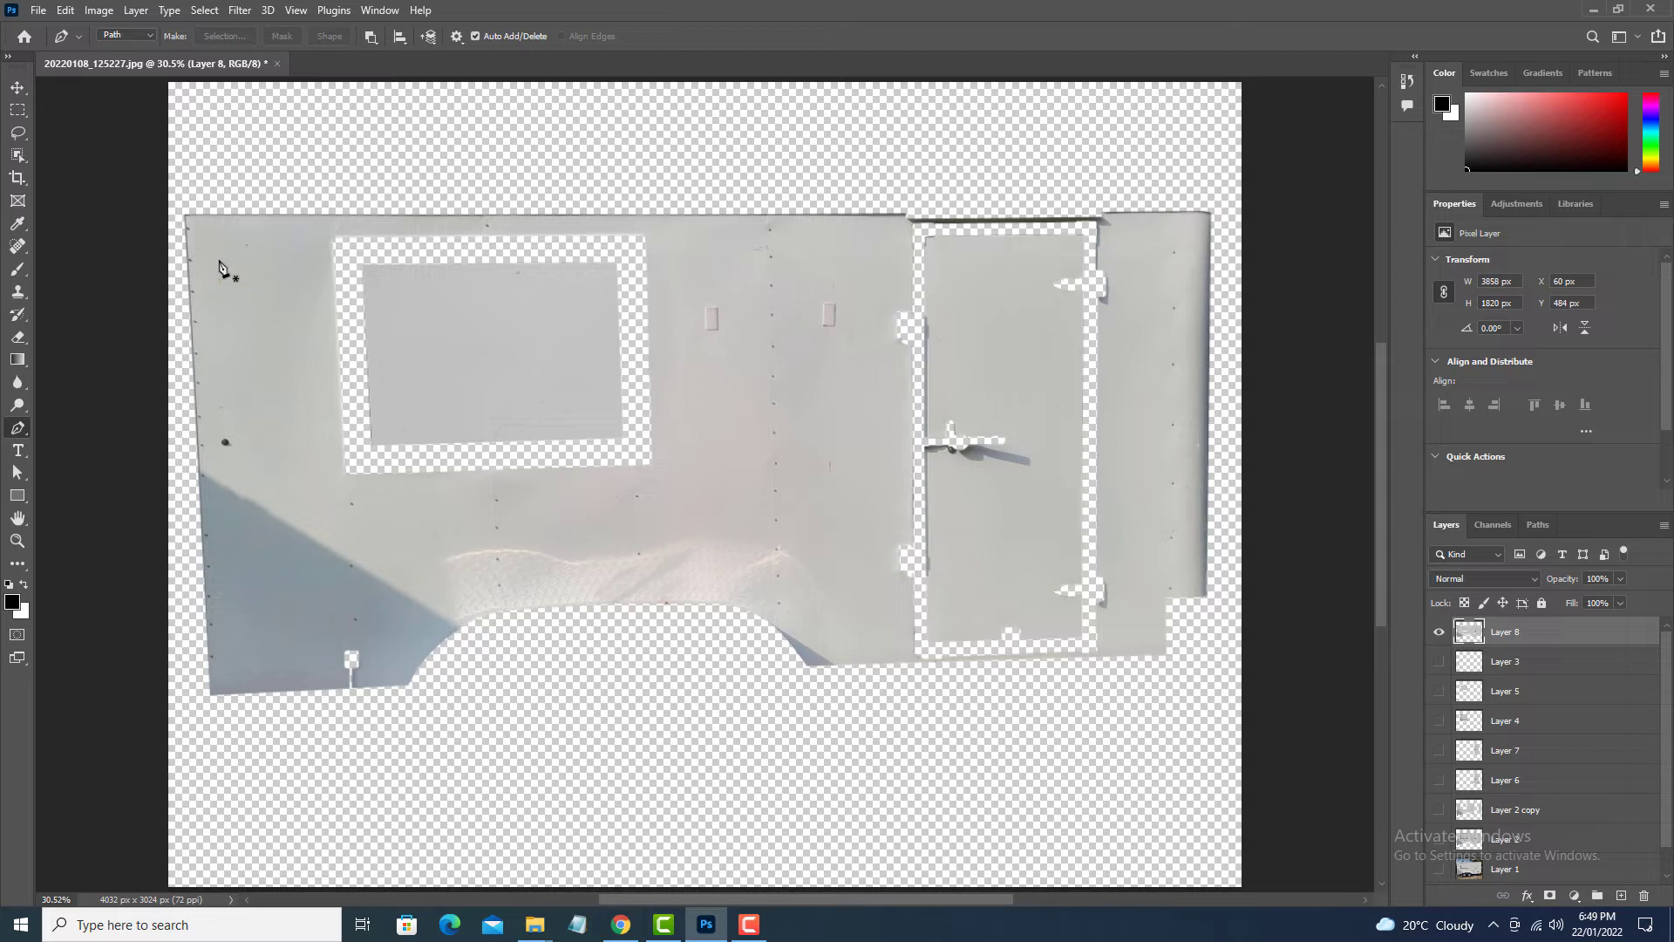
Step: Show the rulers and place guides along the top, bottom, left and right extents of the trailer panel
key(ctrl+r)
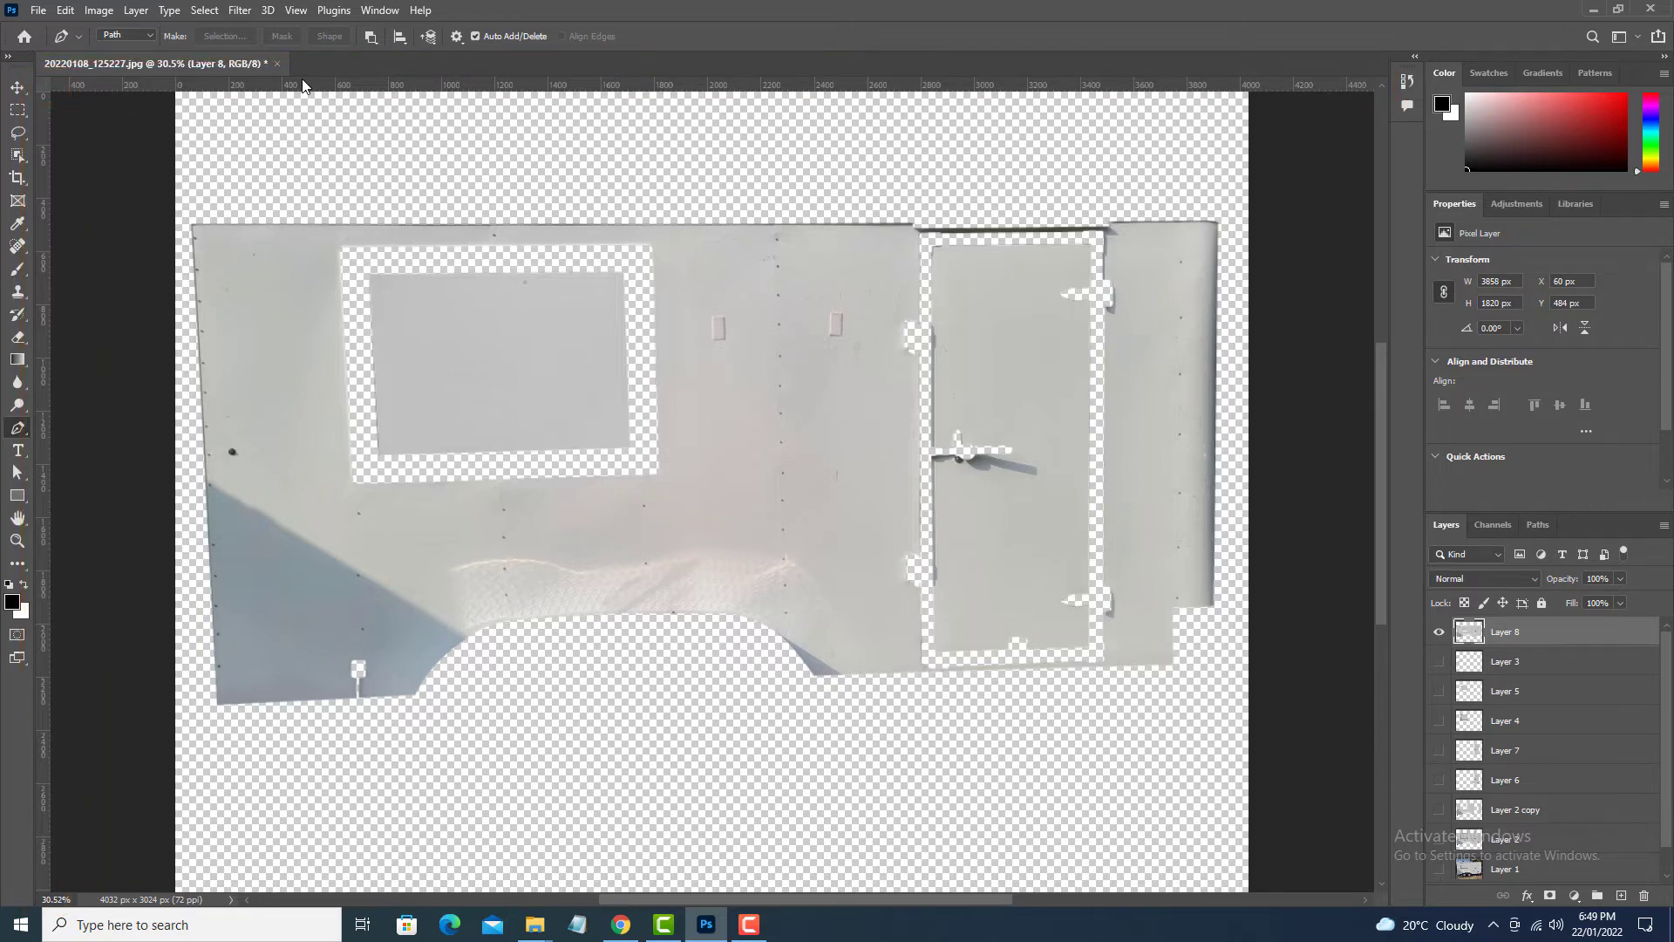
drag(302, 84, 310, 220)
drag(373, 84, 288, 705)
drag(43, 183, 190, 175)
drag(42, 186, 1221, 209)
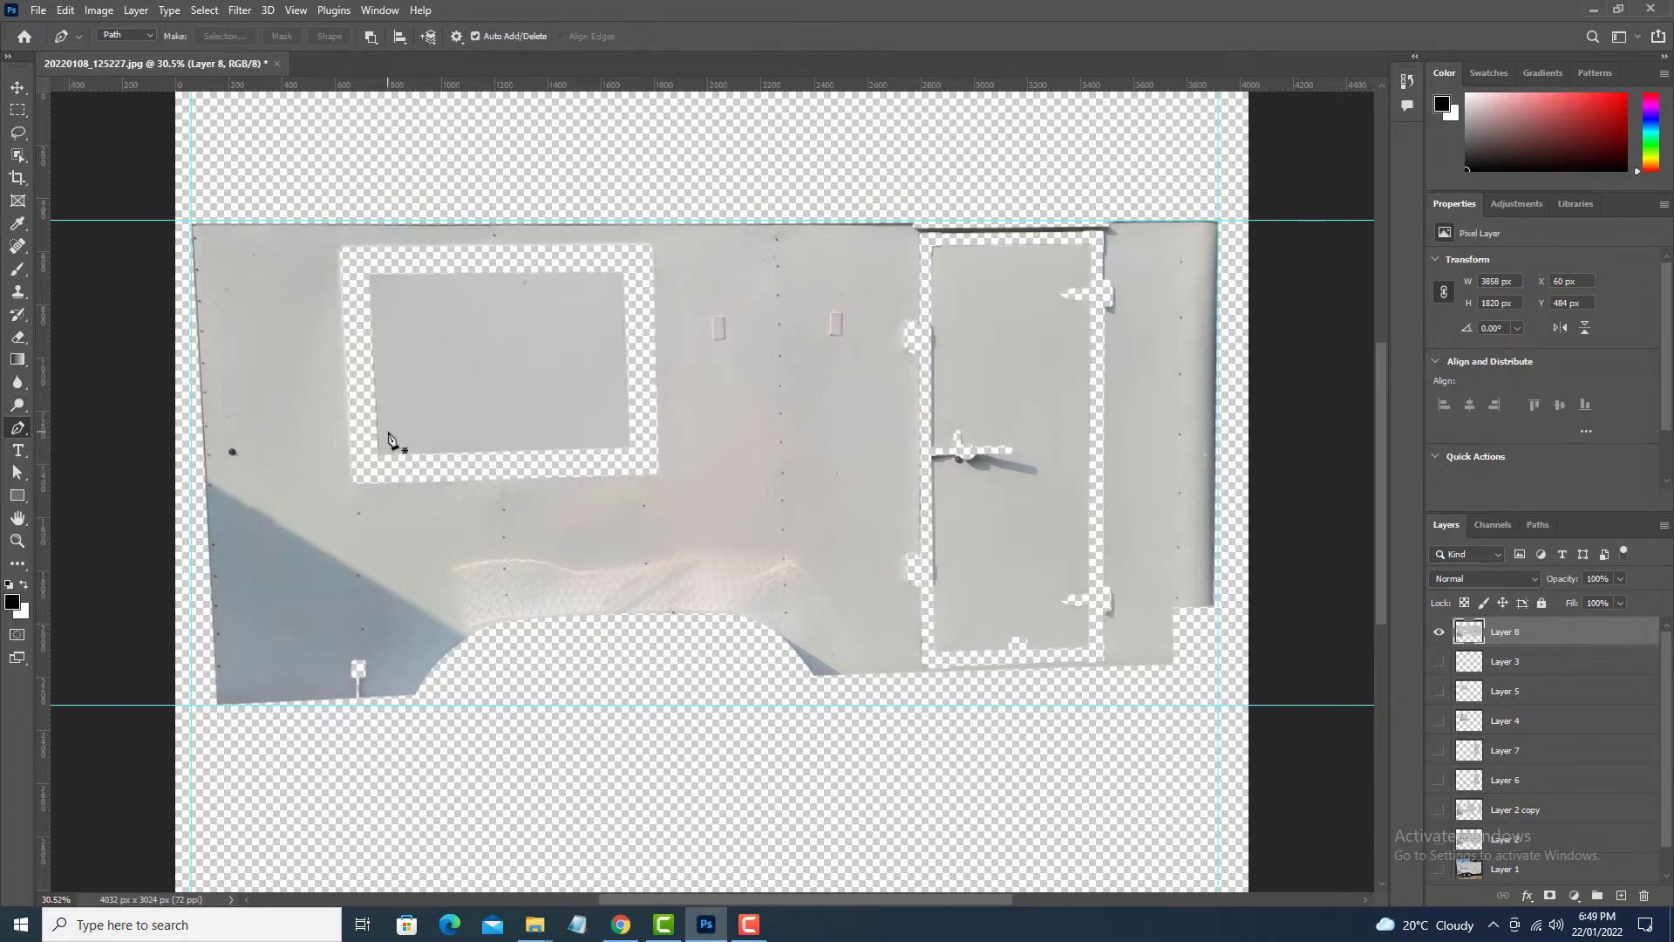
Step: Draw a black 3858 × 1820 px rectangle filling the area between the guides and convert it to a smart object
click(27, 506)
click(94, 495)
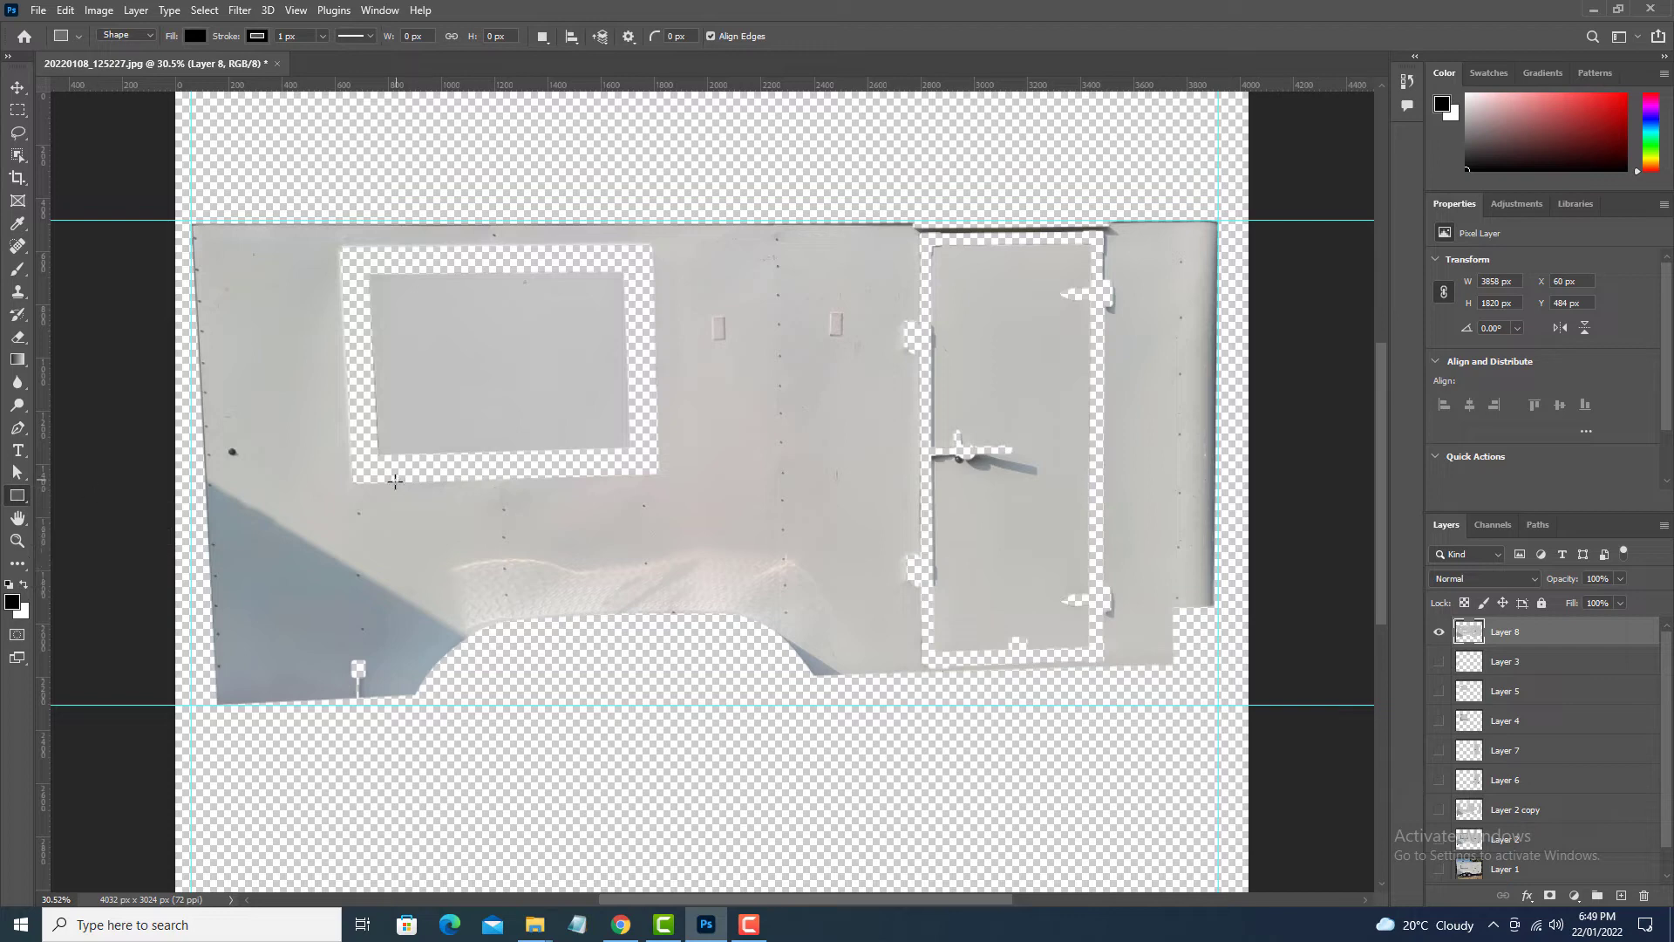
key(u)
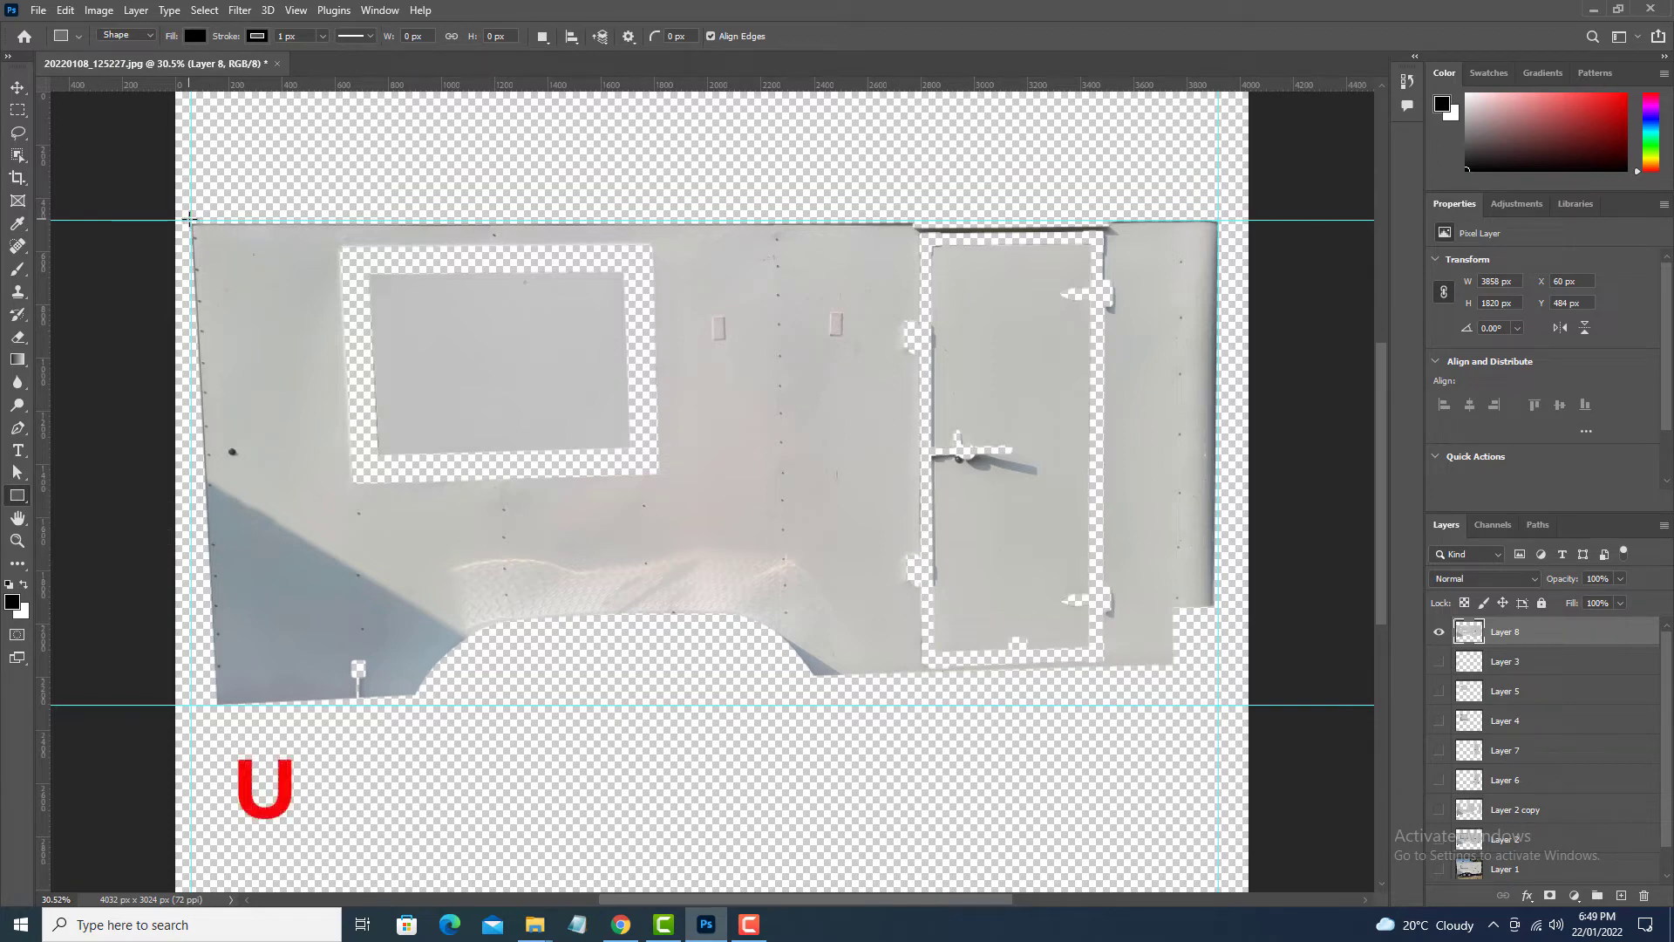
drag(189, 219, 1217, 705)
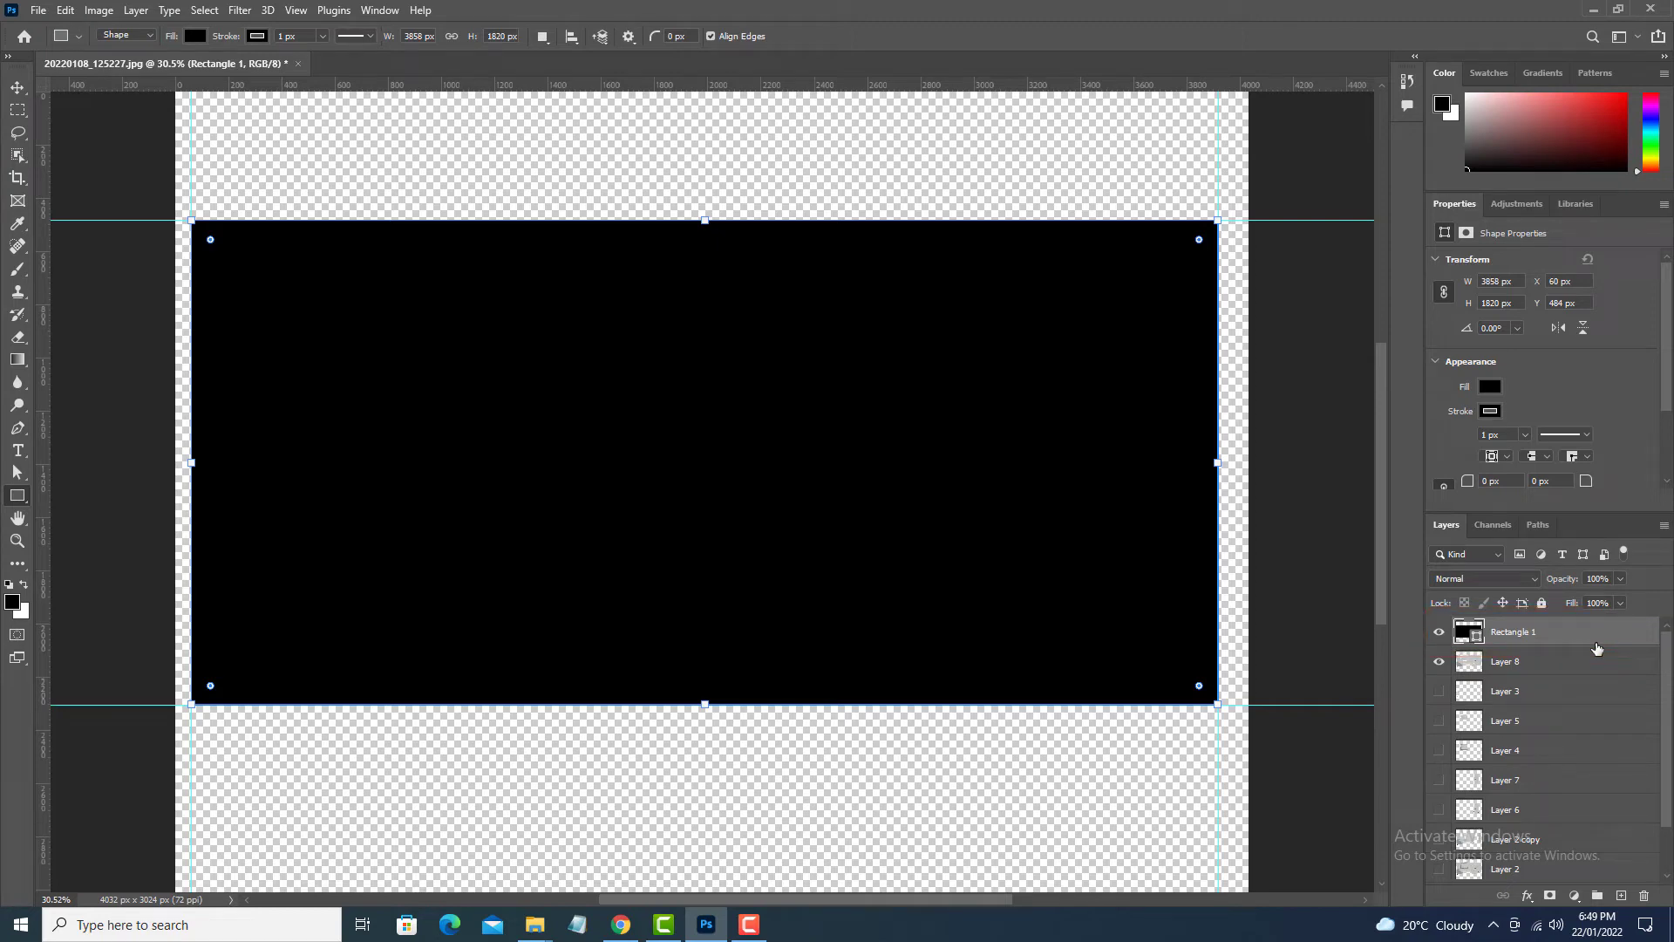
right_click(1570, 634)
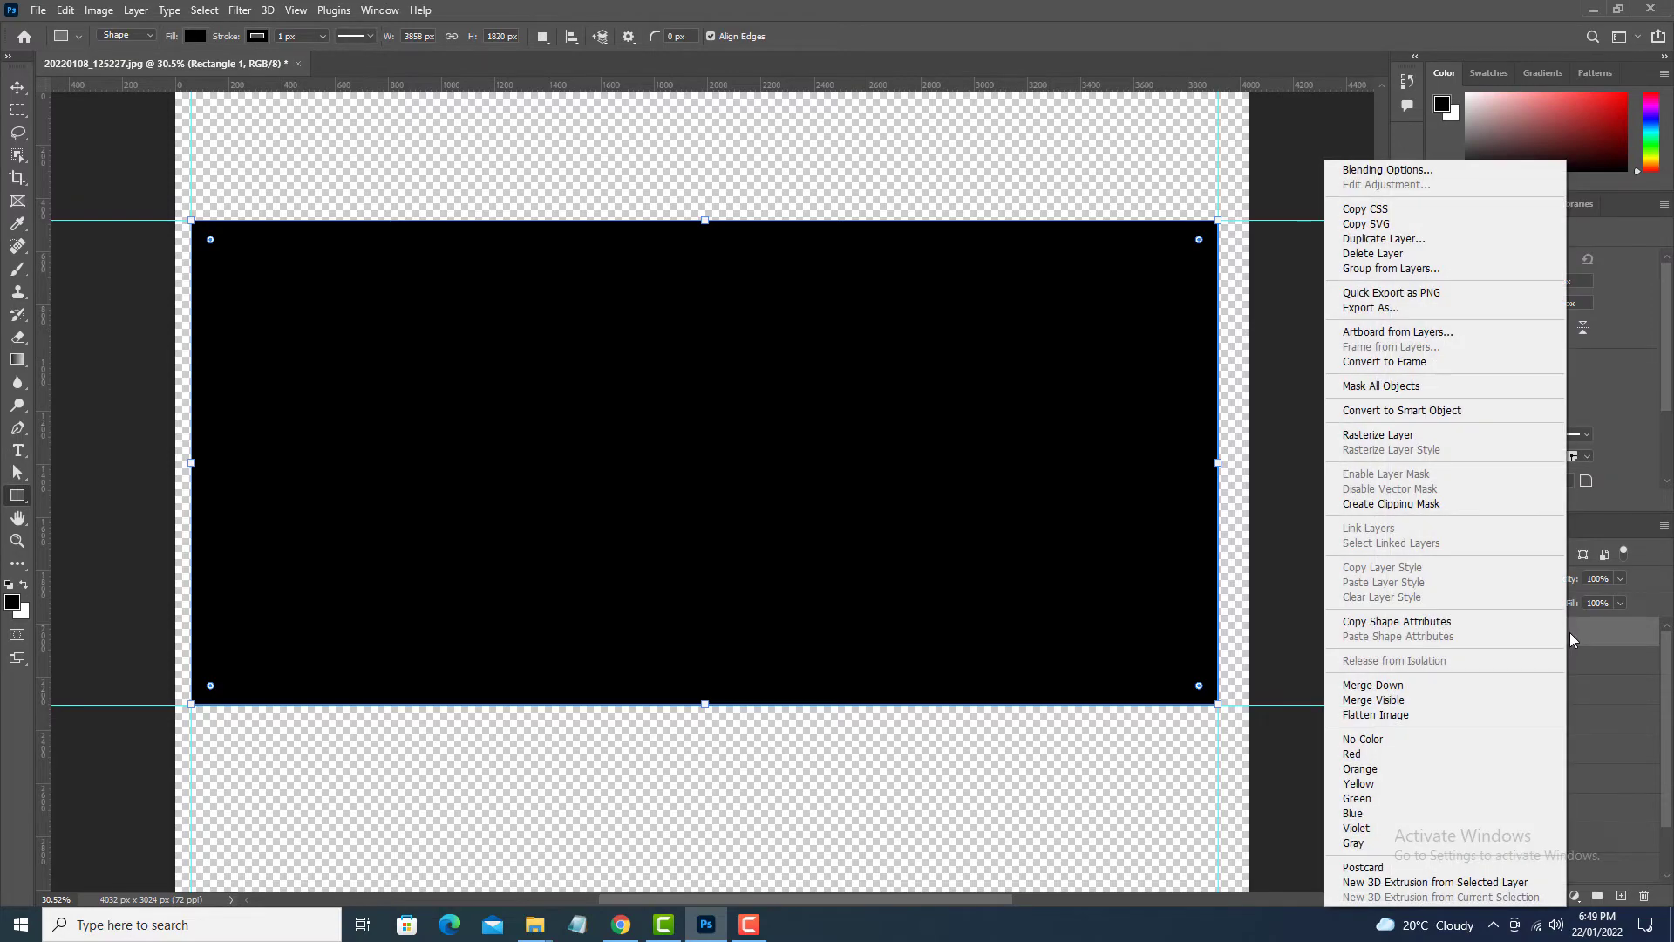
click(1463, 412)
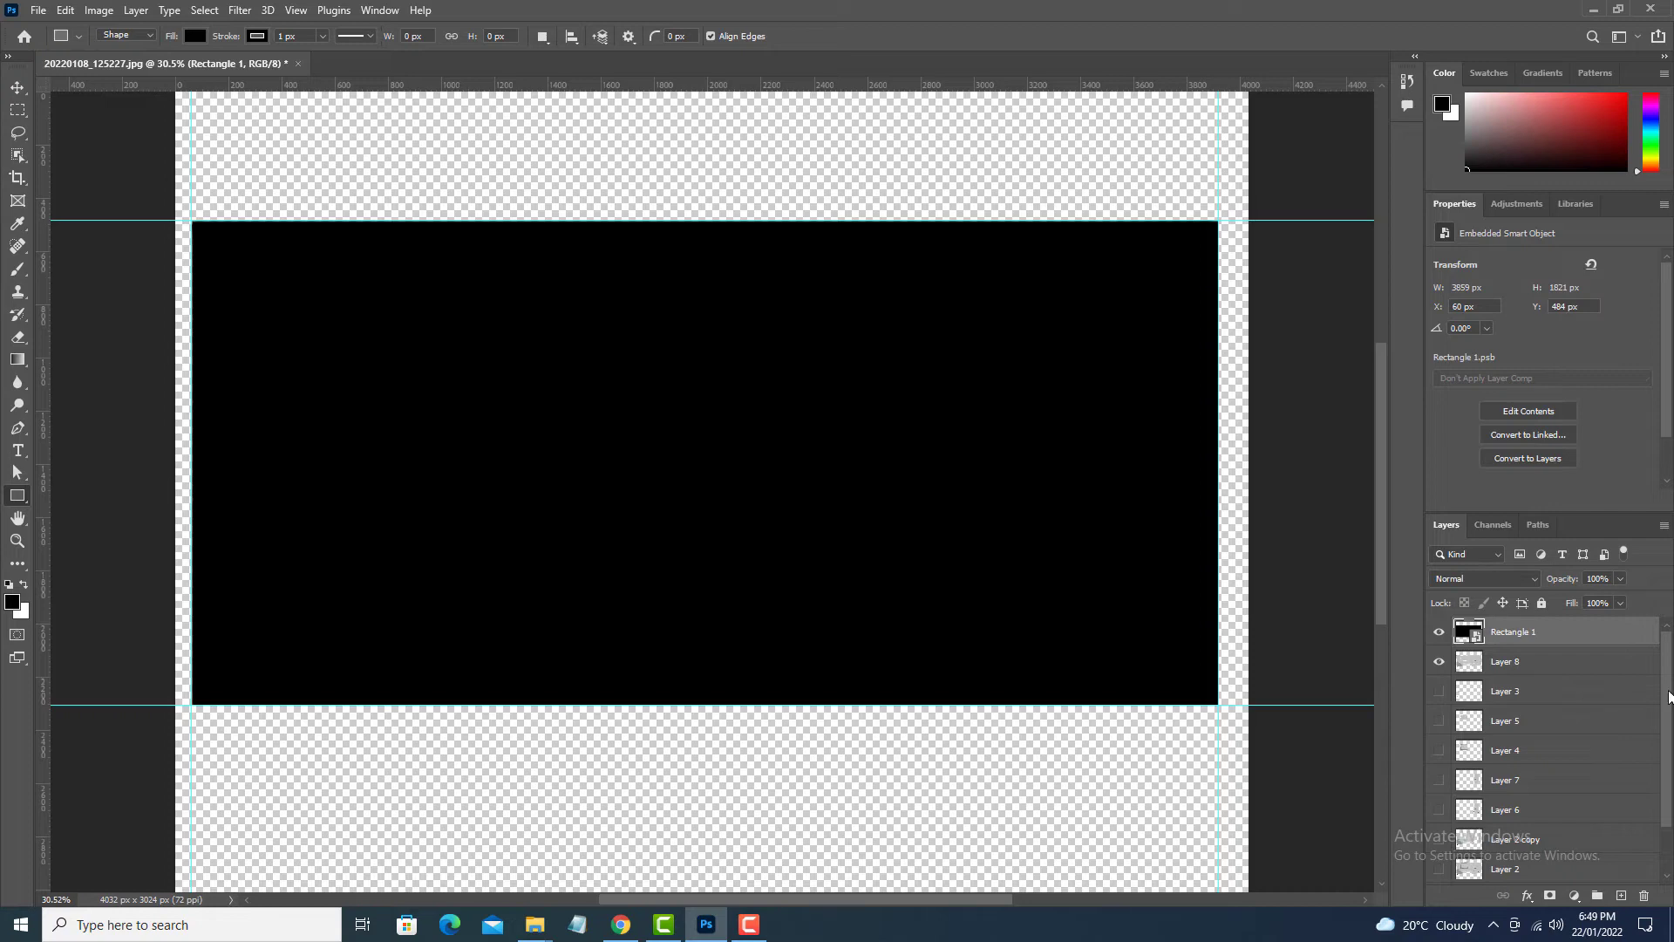
Step: Load Layer 8's outline as a selection and add it as a layer mask on the Rectangle 1 smart object
ctrl+click(1468, 679)
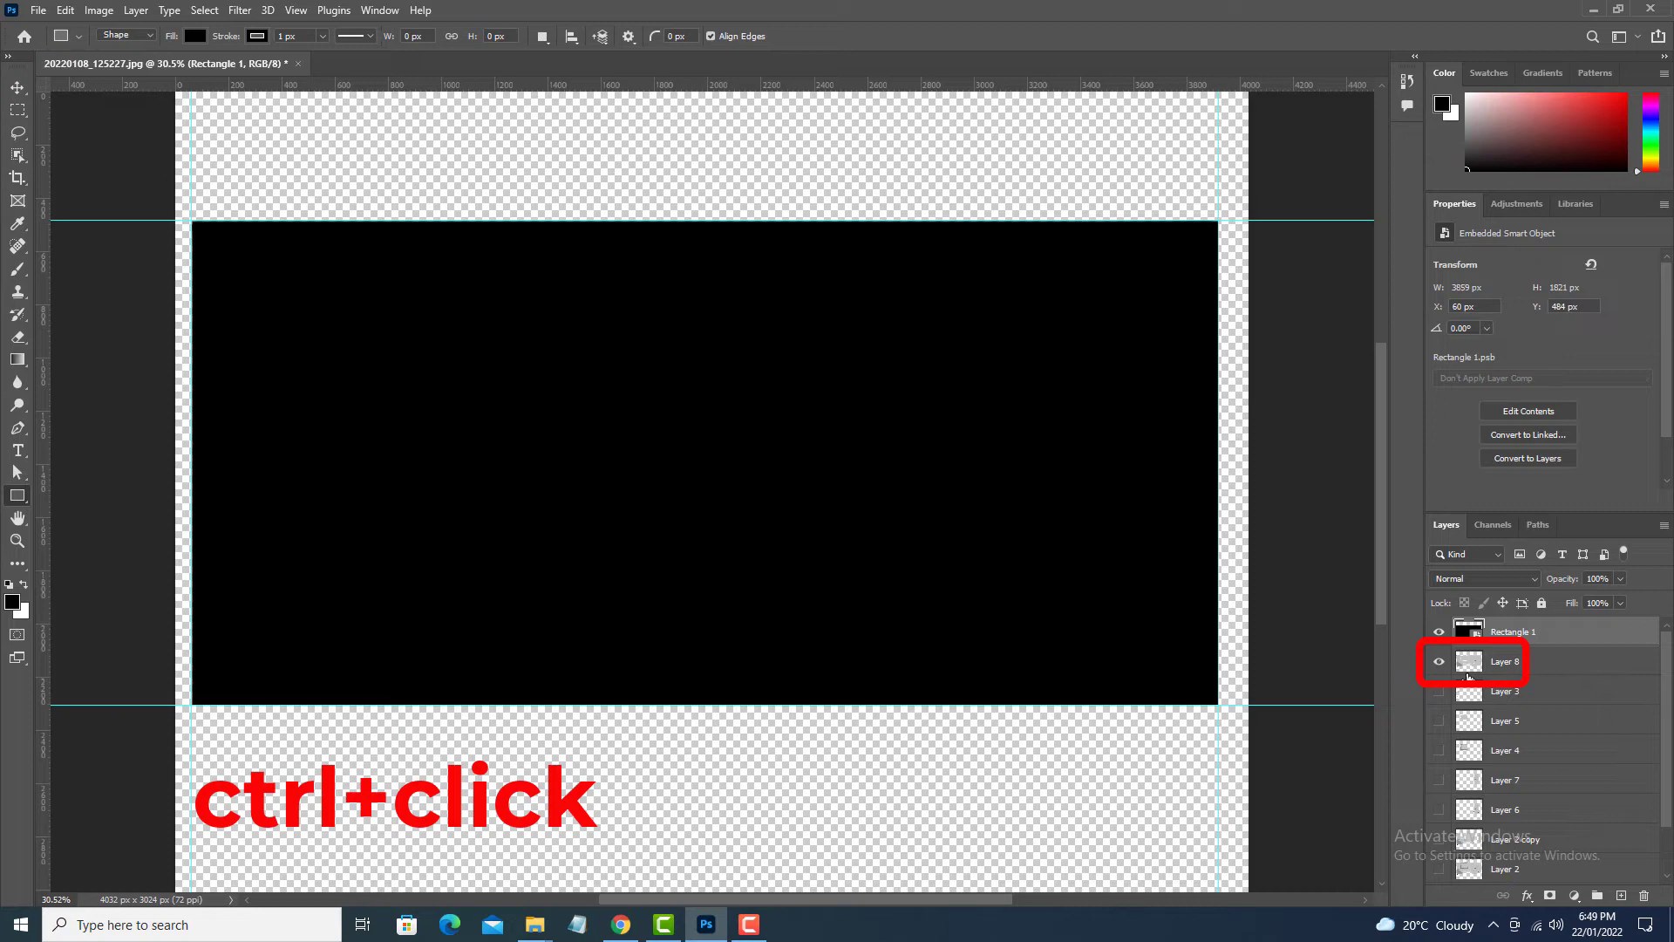
ctrl+click(1472, 675)
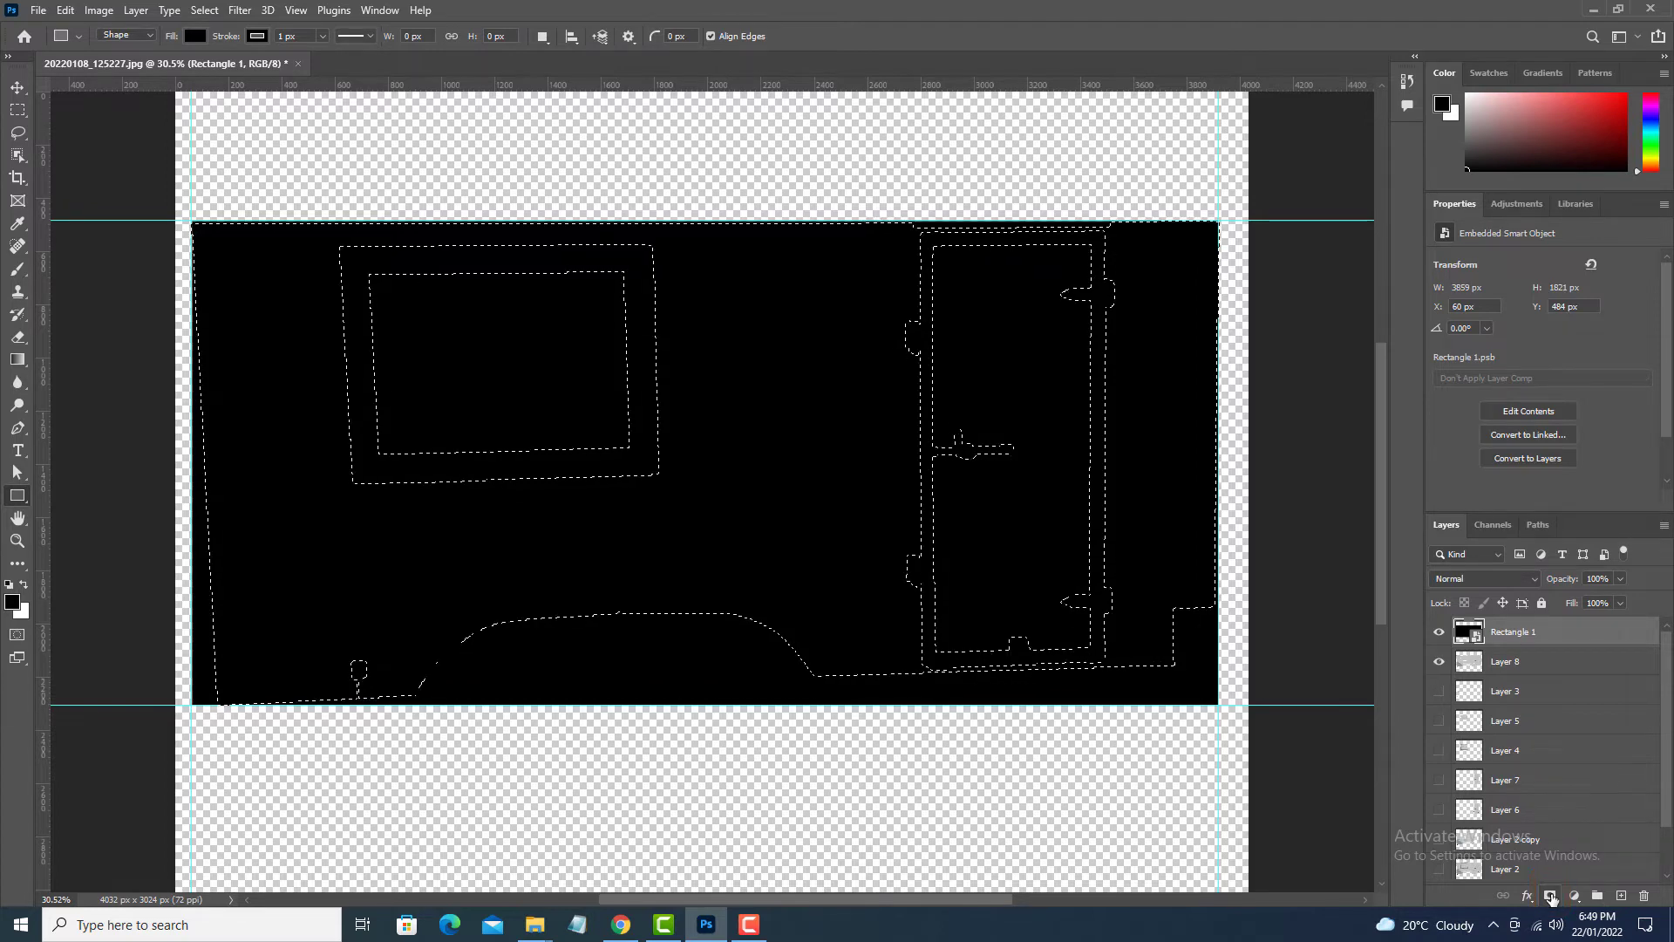
click(1551, 896)
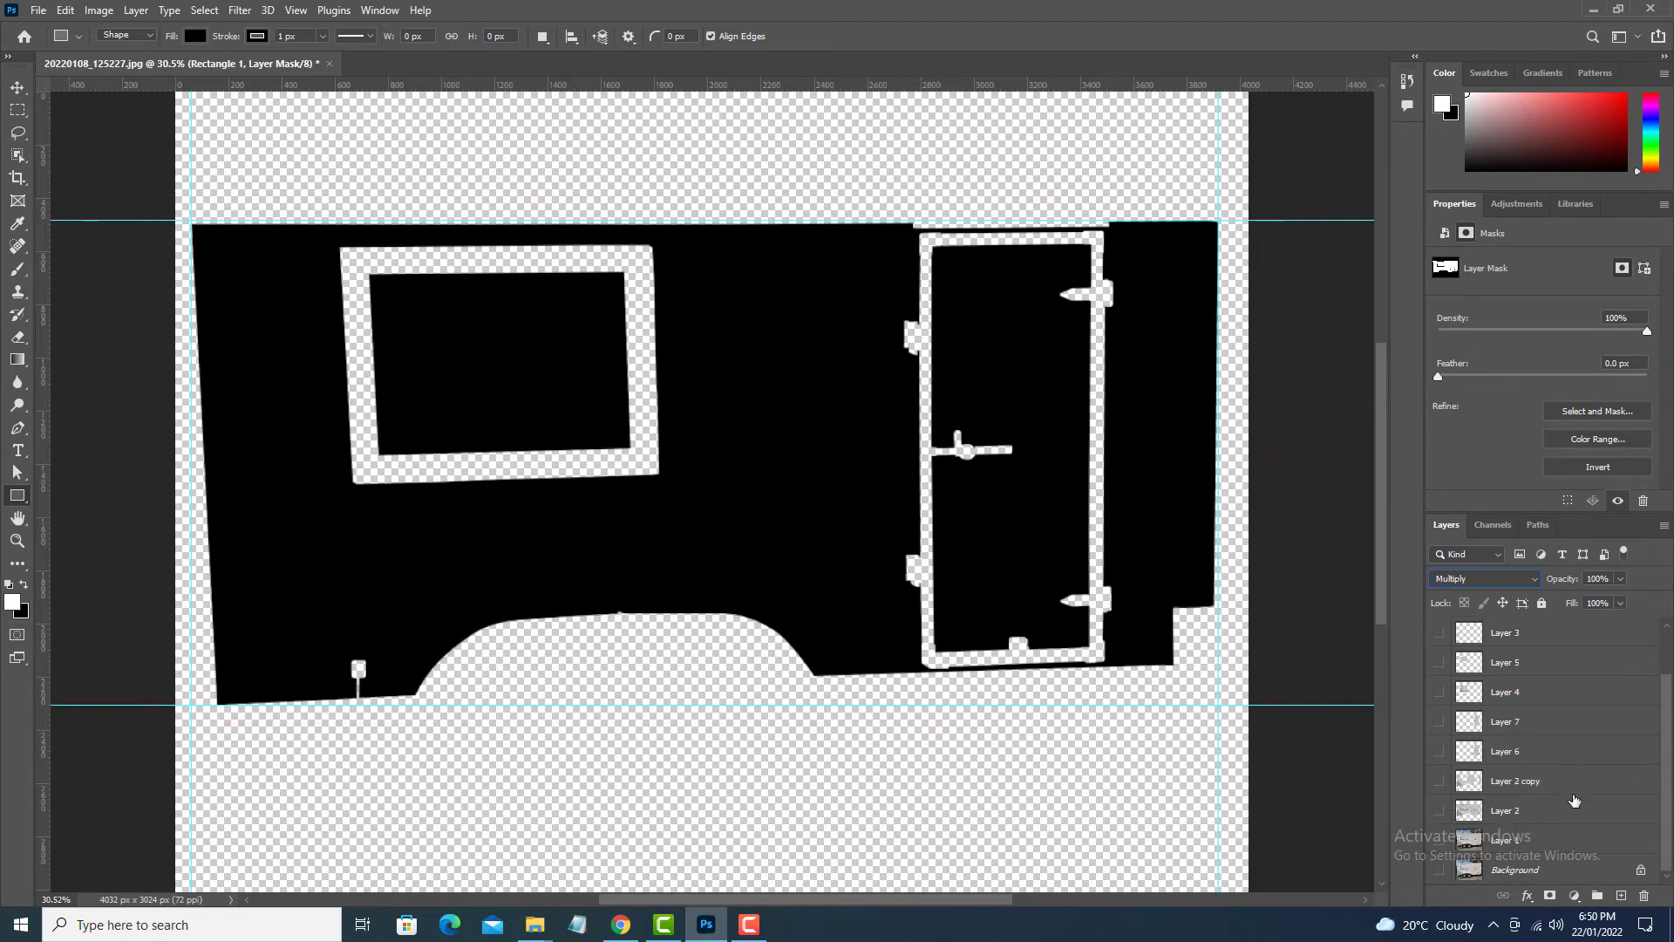
Step: Set the Rectangle 1 layer's blend mode to Multiply and make Layer 2 visible
click(1437, 816)
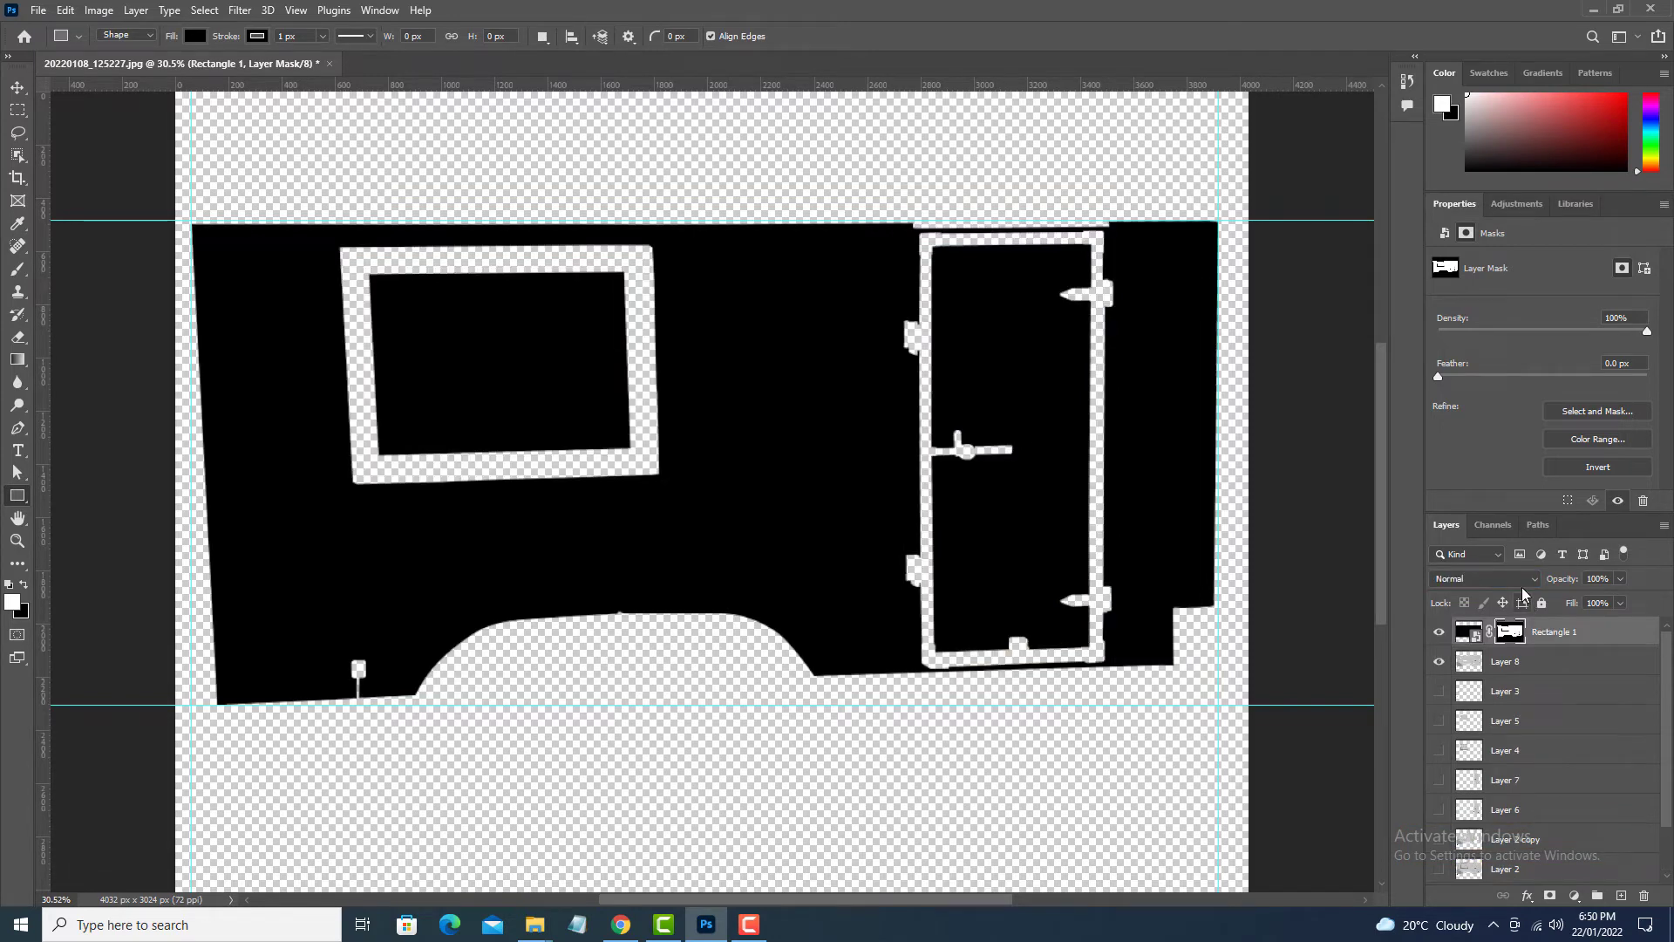
click(1519, 582)
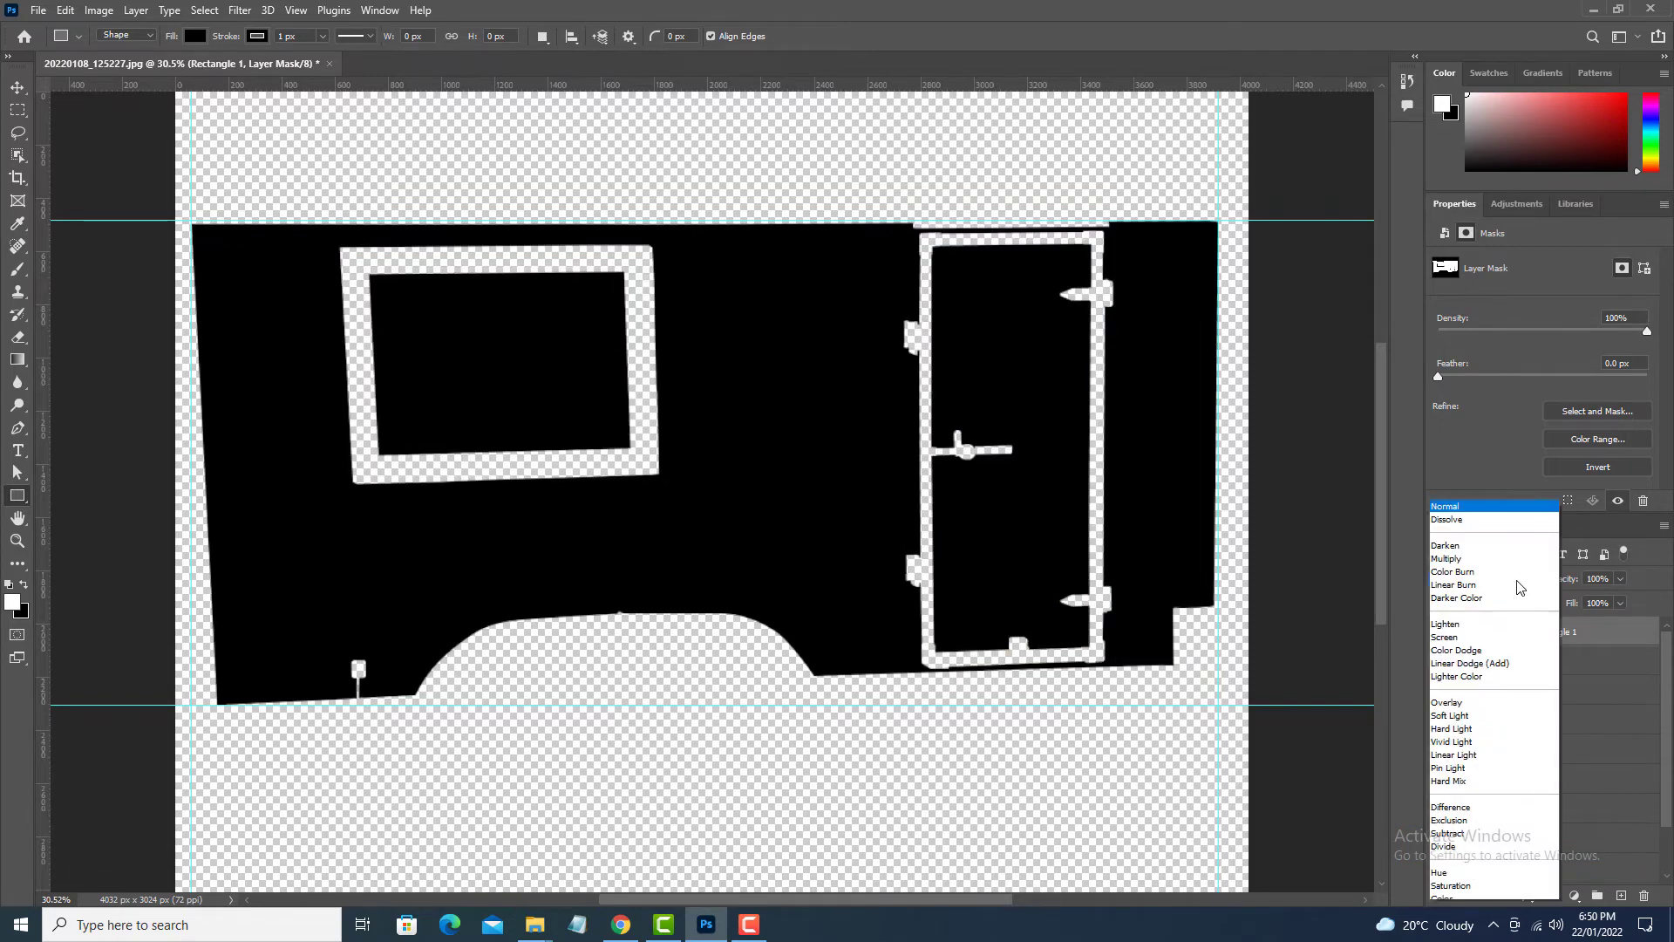
click(1505, 539)
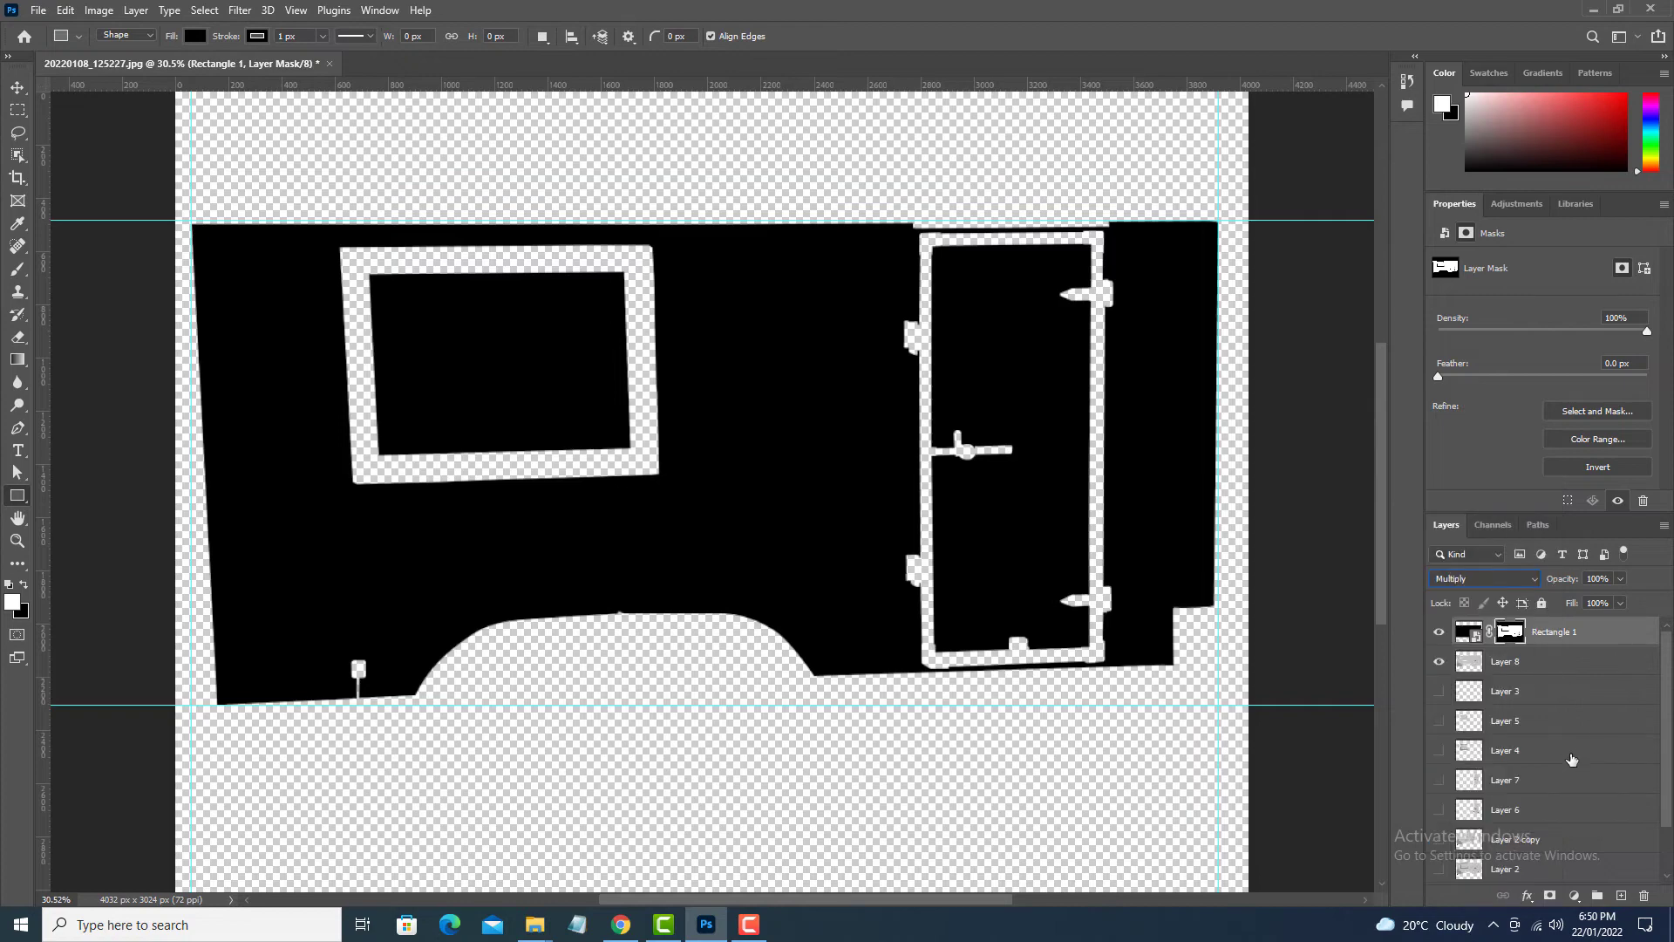
scroll(1573, 769, down, 3)
click(1439, 811)
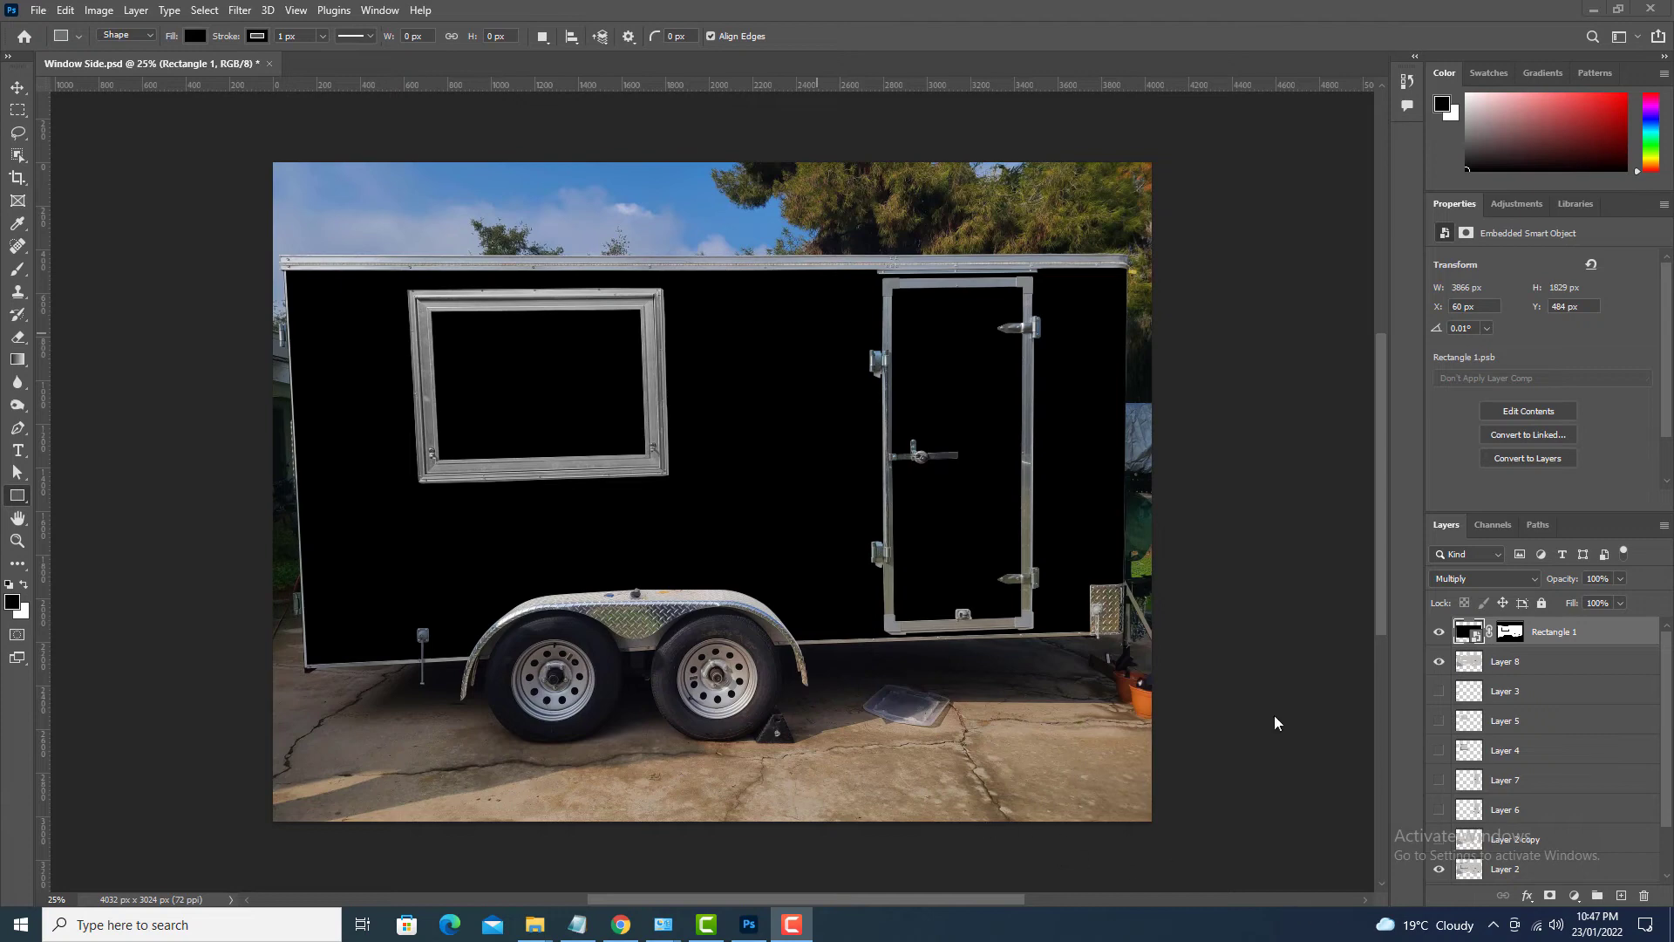
Step: Place the WS1 artwork embedded inside the Rectangle 1 smart object's contents, and save and close that document
click(1474, 643)
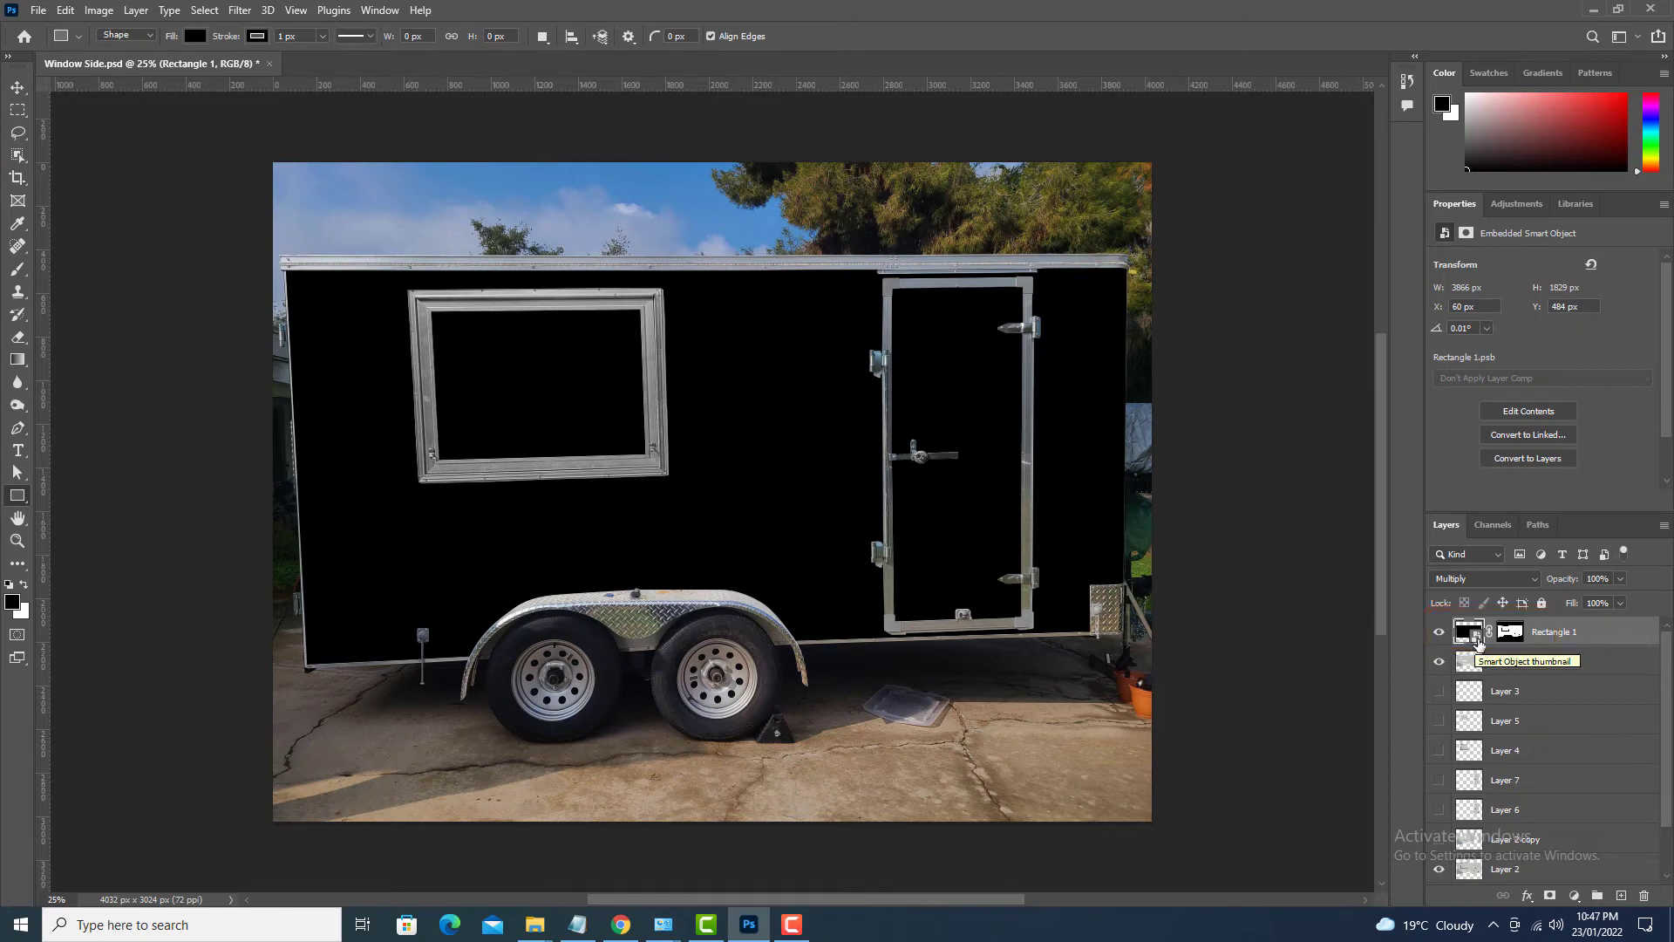
double_click(1476, 641)
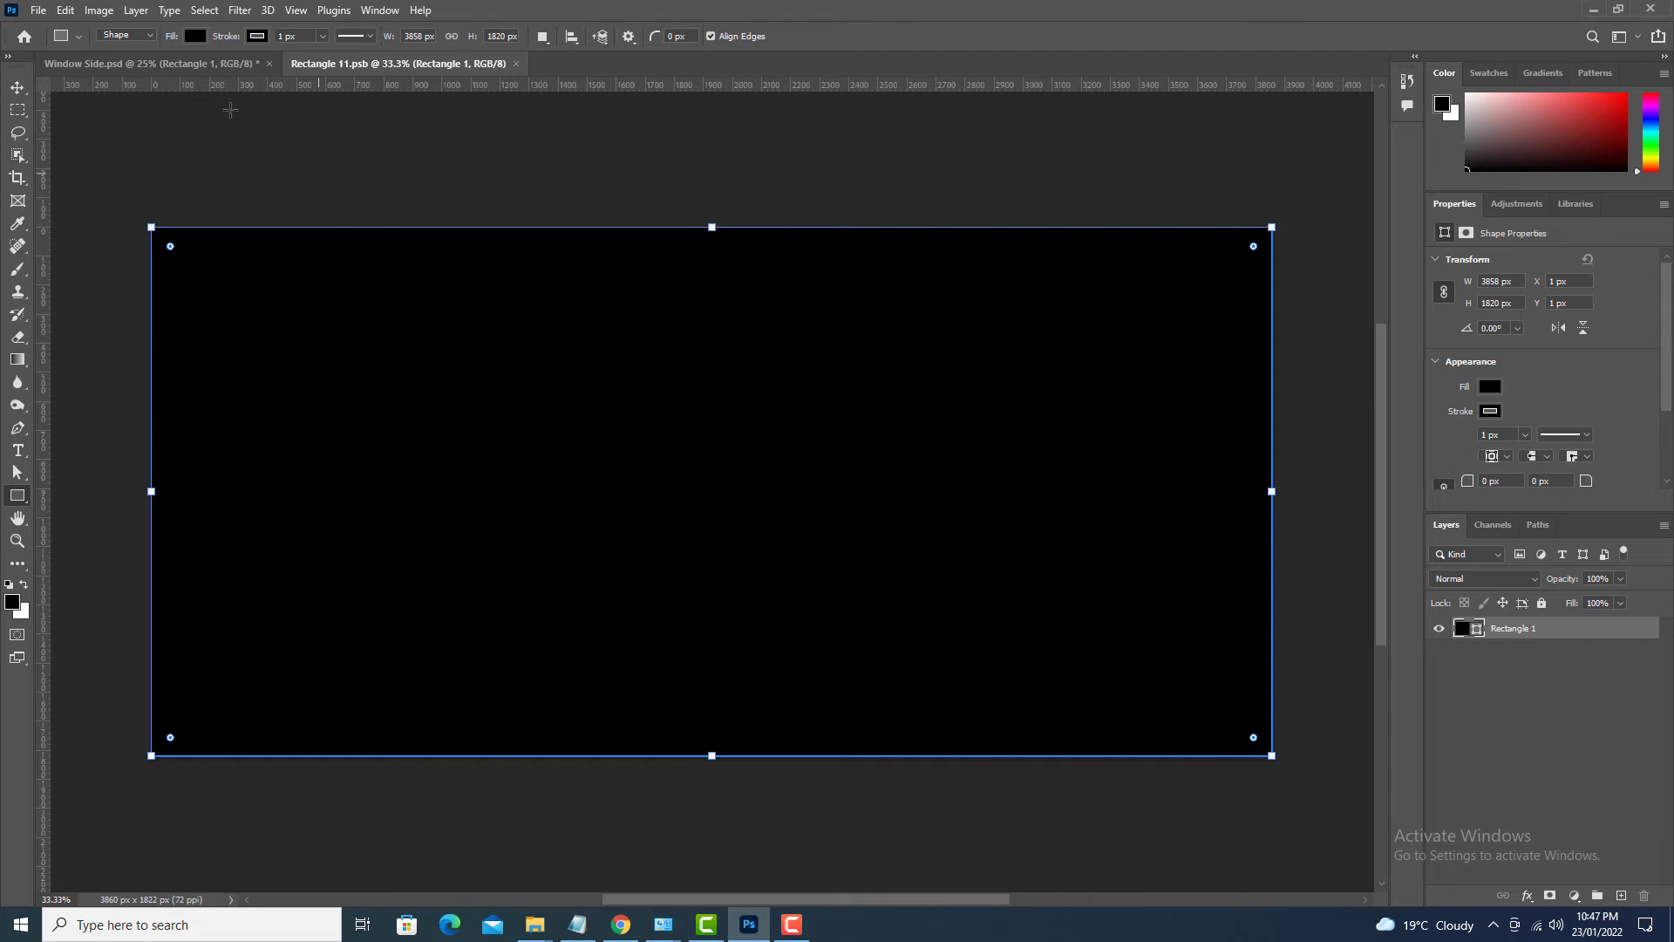
click(37, 9)
click(132, 352)
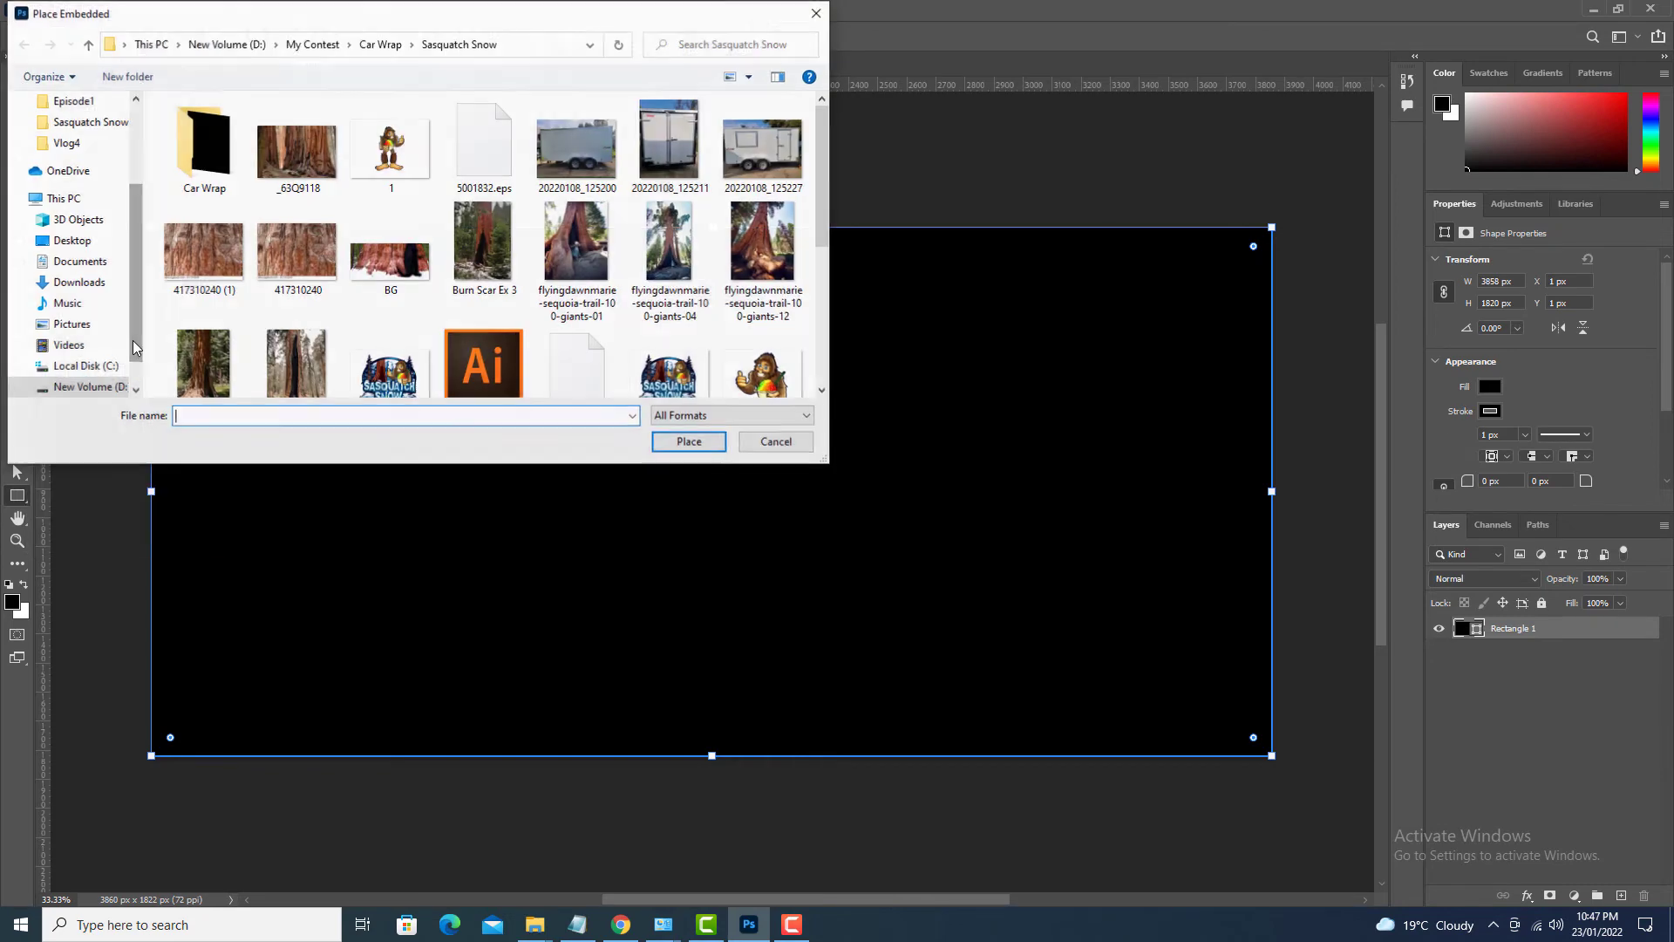
scroll(418, 331, down, 10)
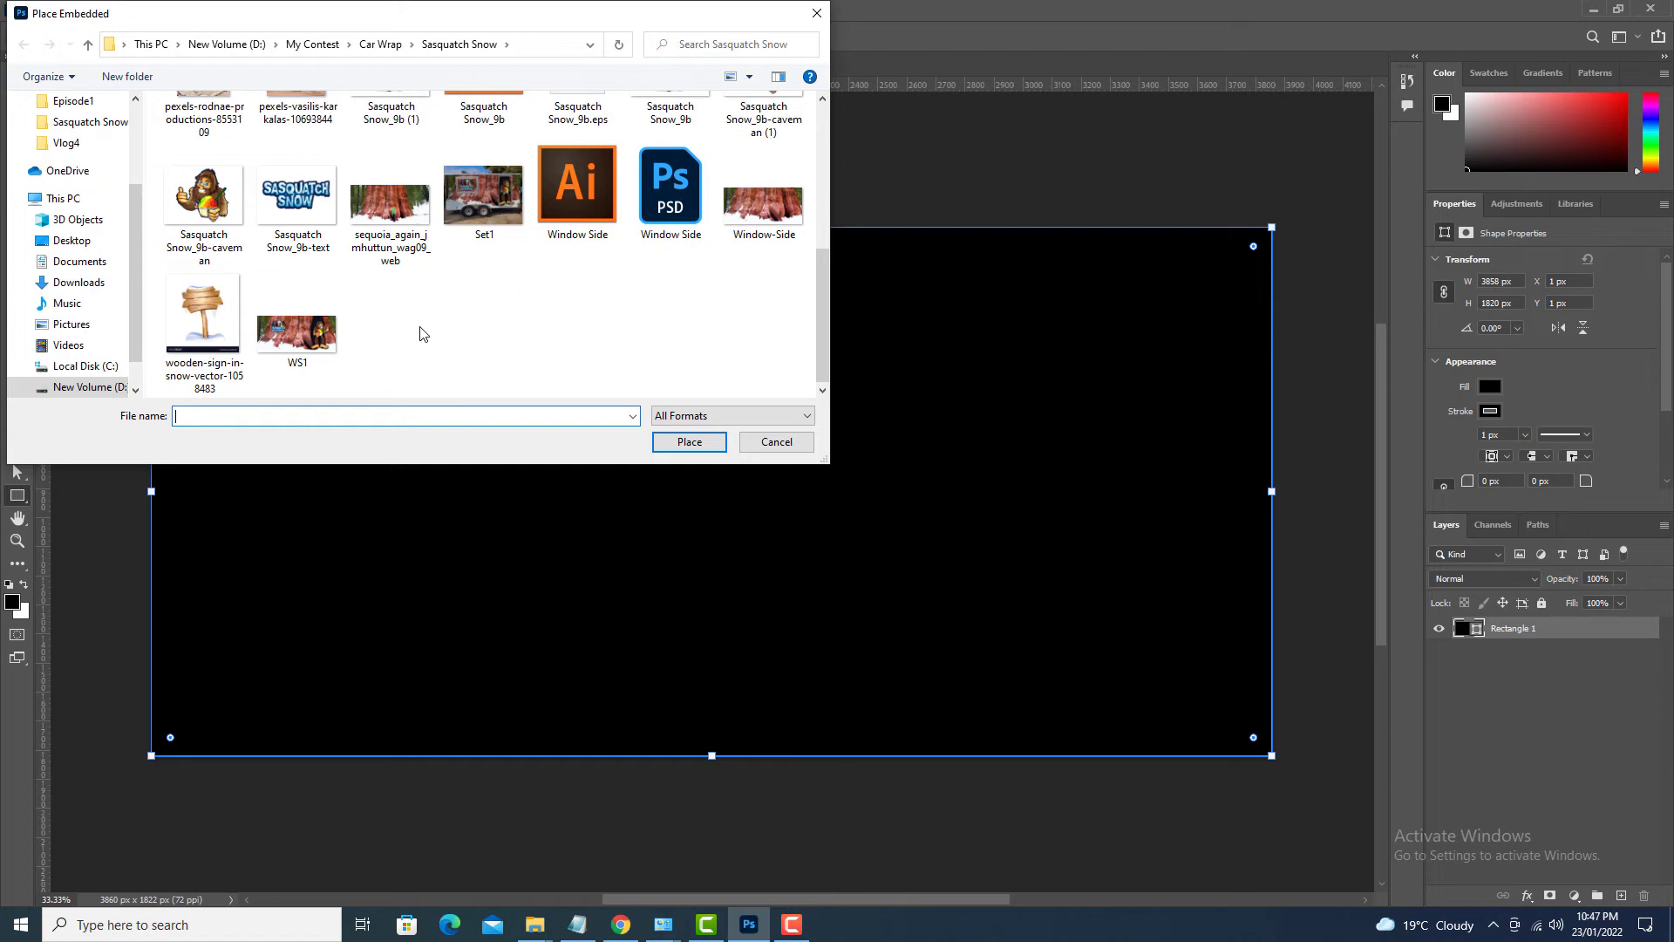
click(300, 346)
click(689, 442)
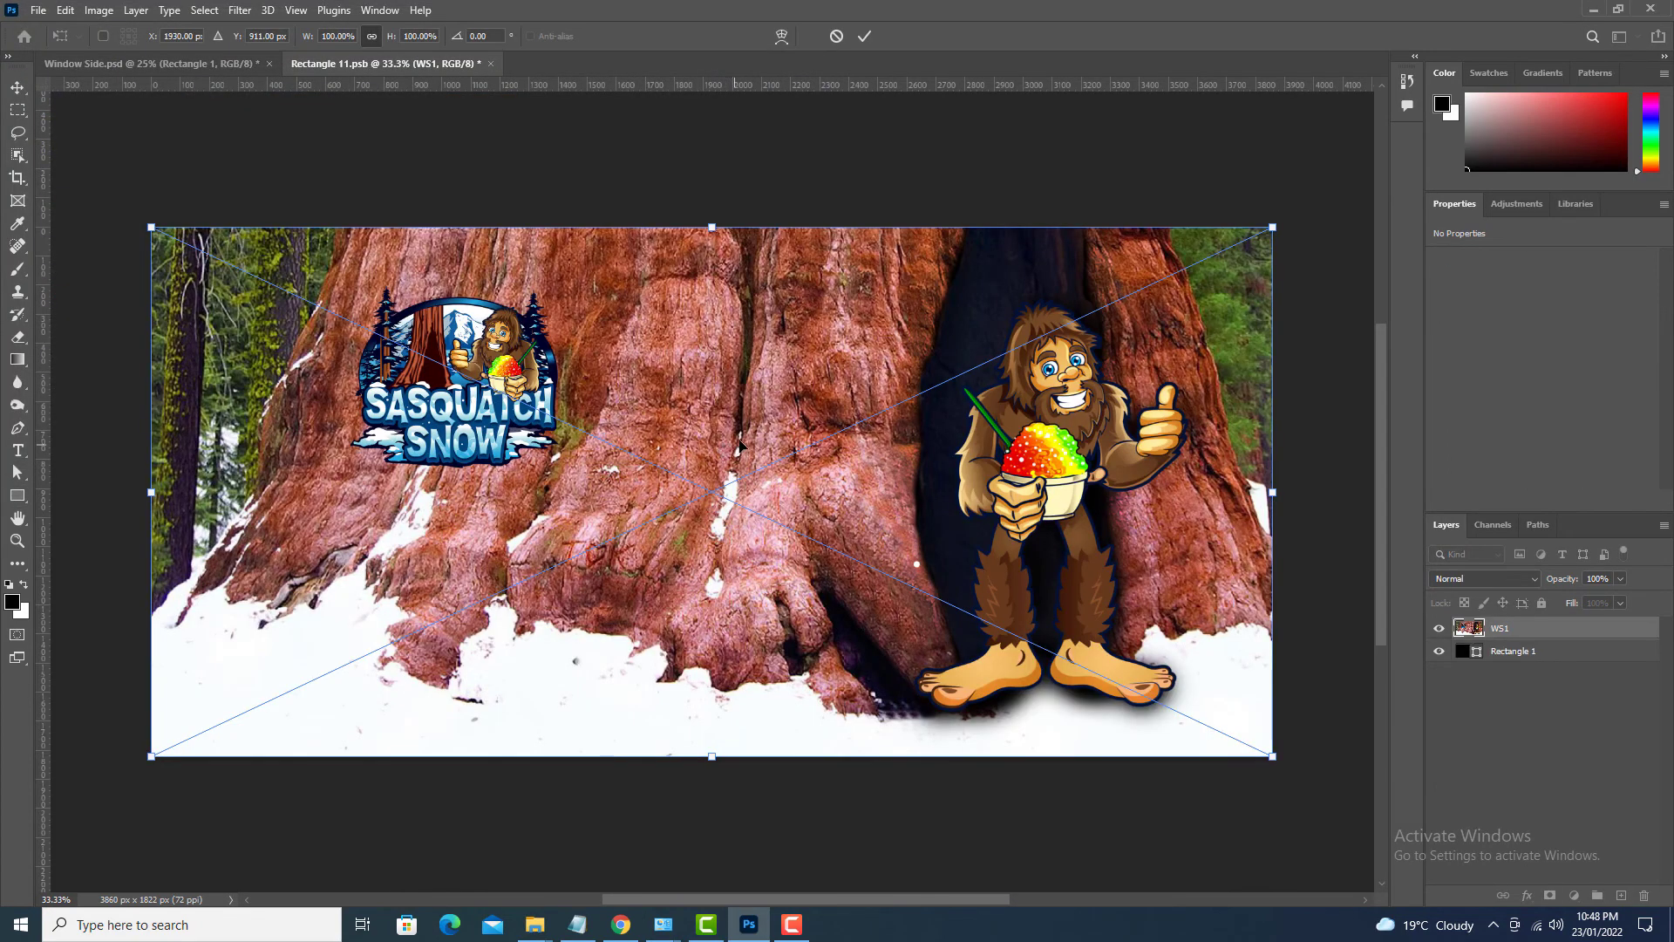
key(Return)
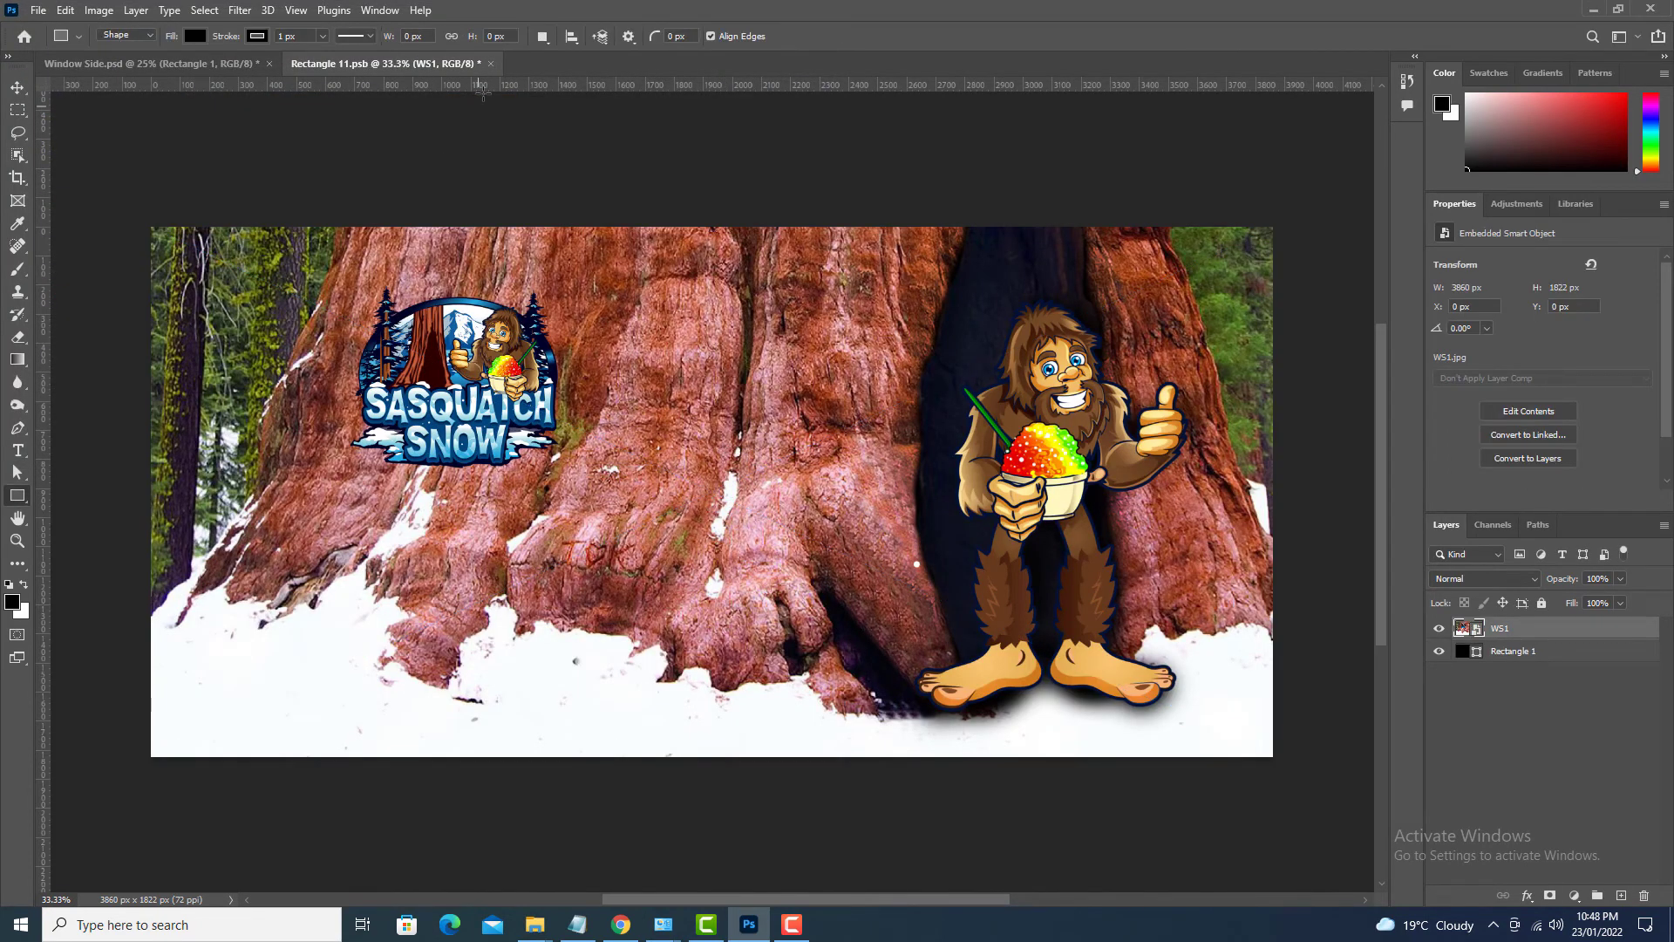
click(491, 64)
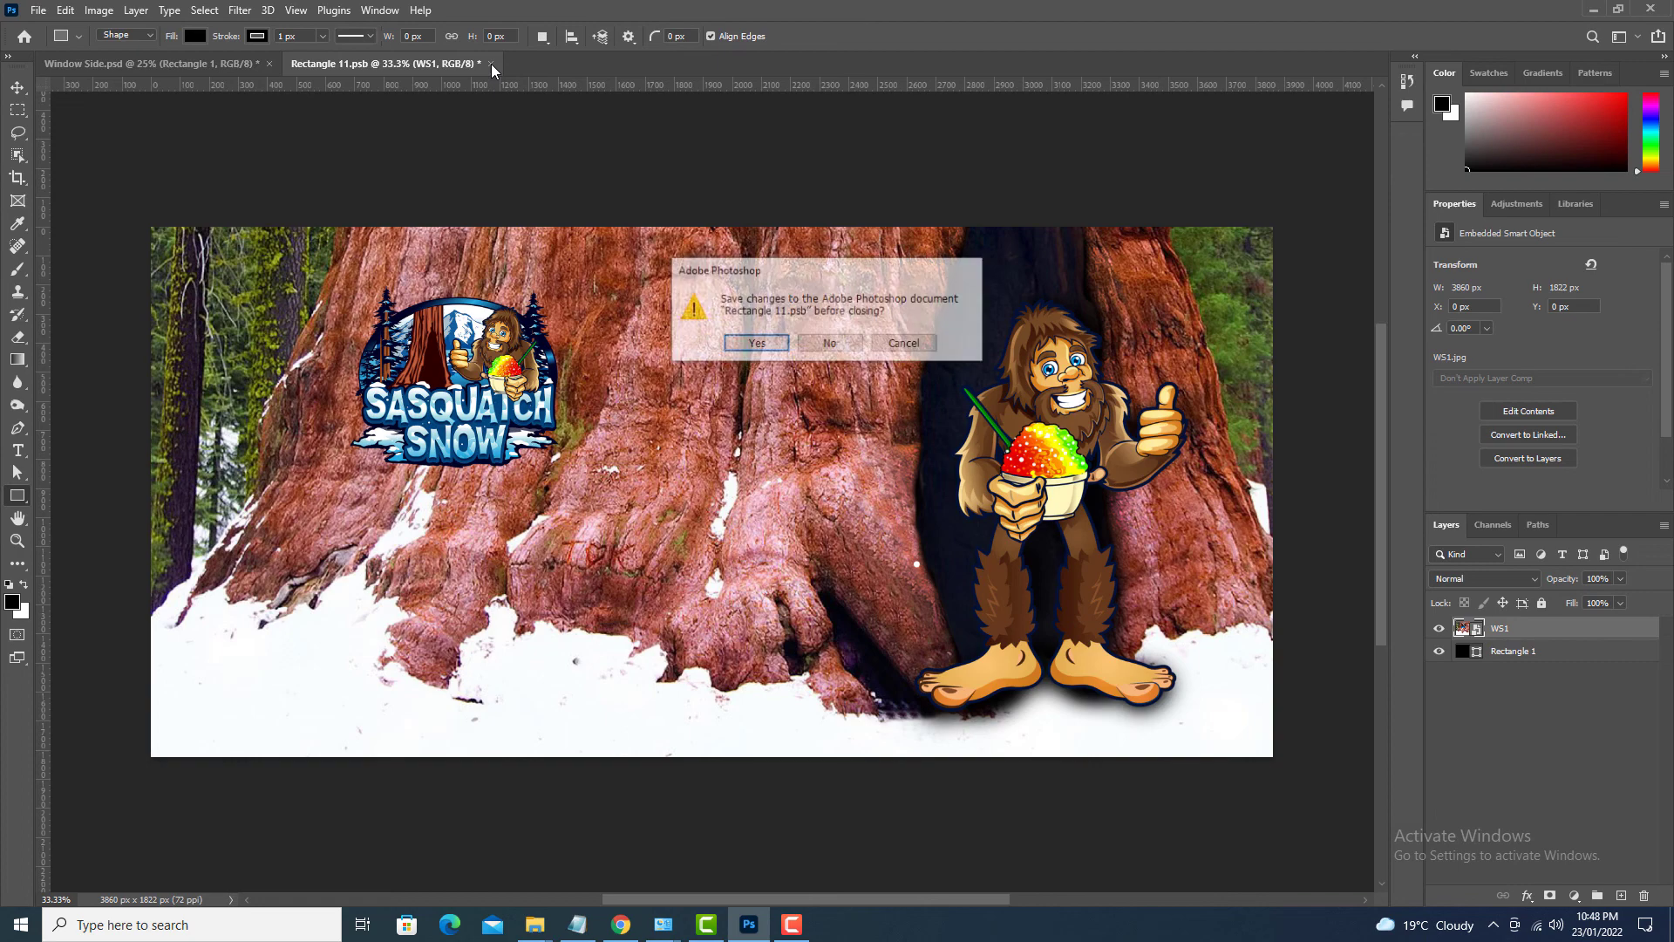
click(755, 345)
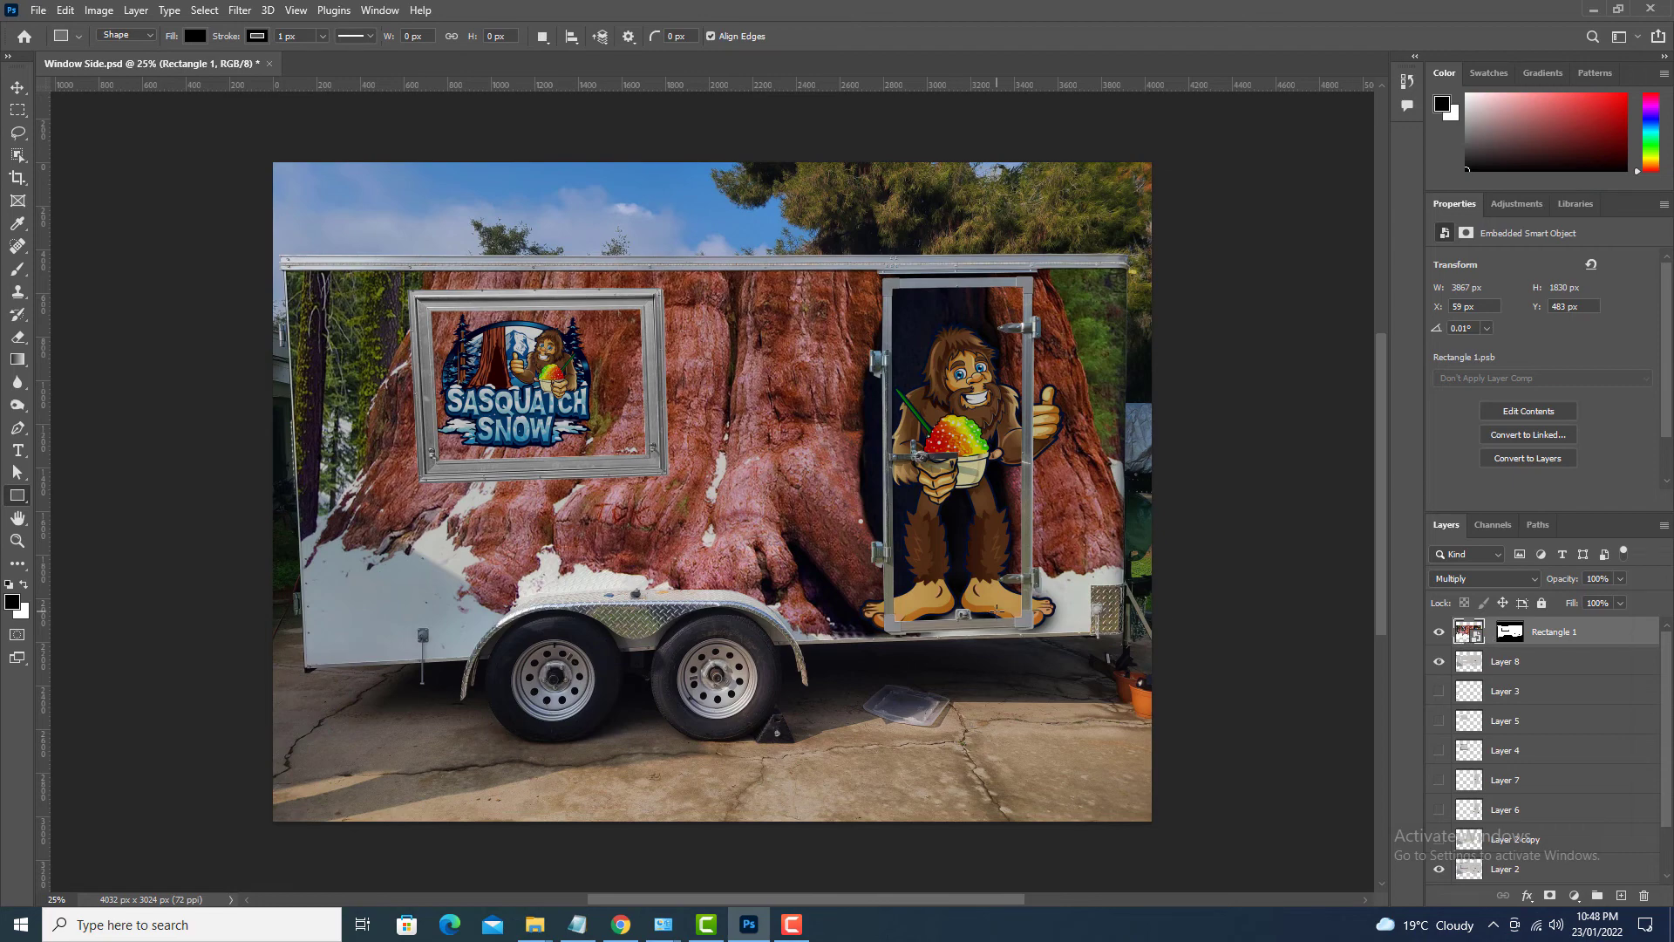
Step: Distort the Rectangle 1 artwork so its two lower corners align with the lower corners of the trailer's side panel
key(ctrl+t)
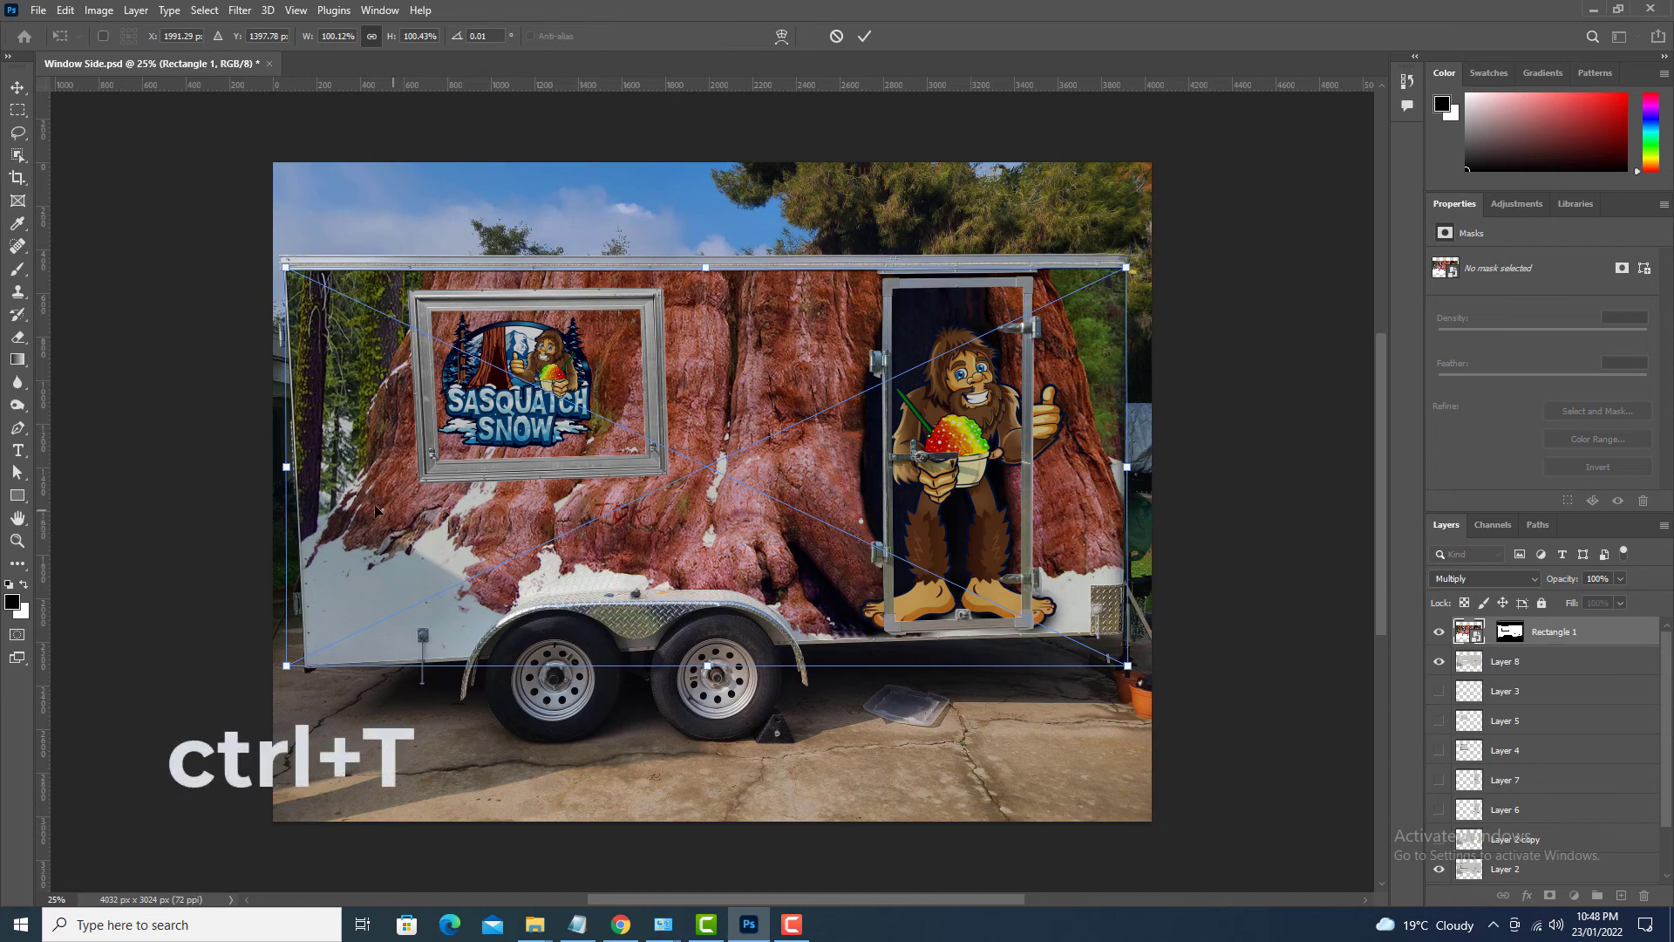
right_click(731, 350)
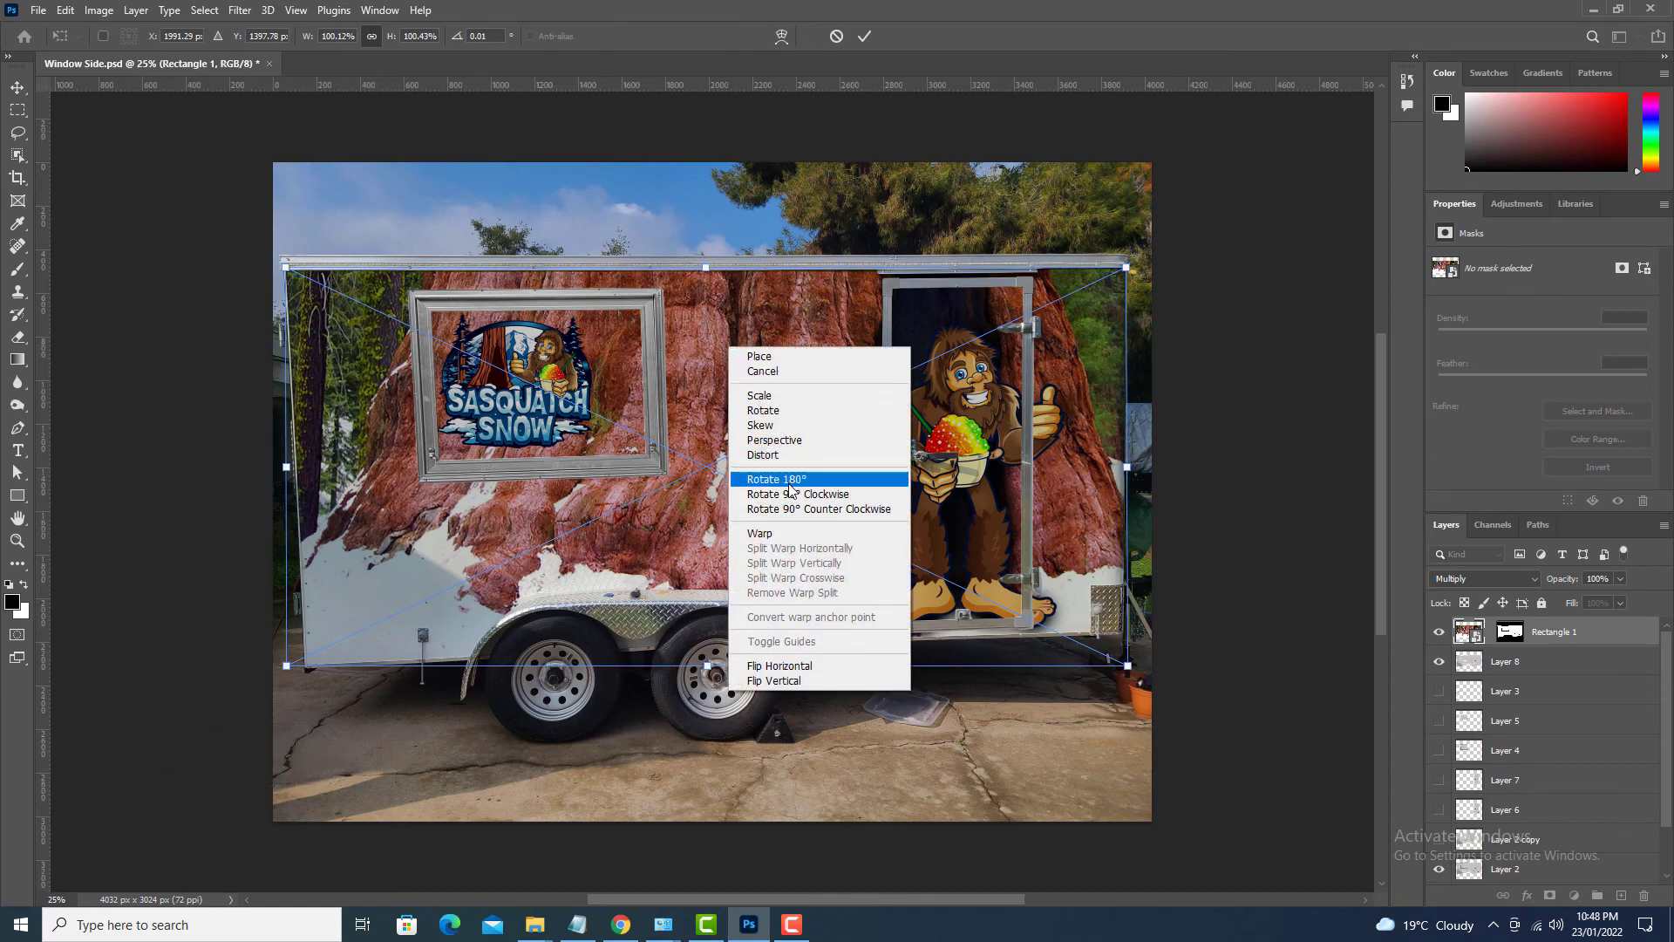
click(763, 454)
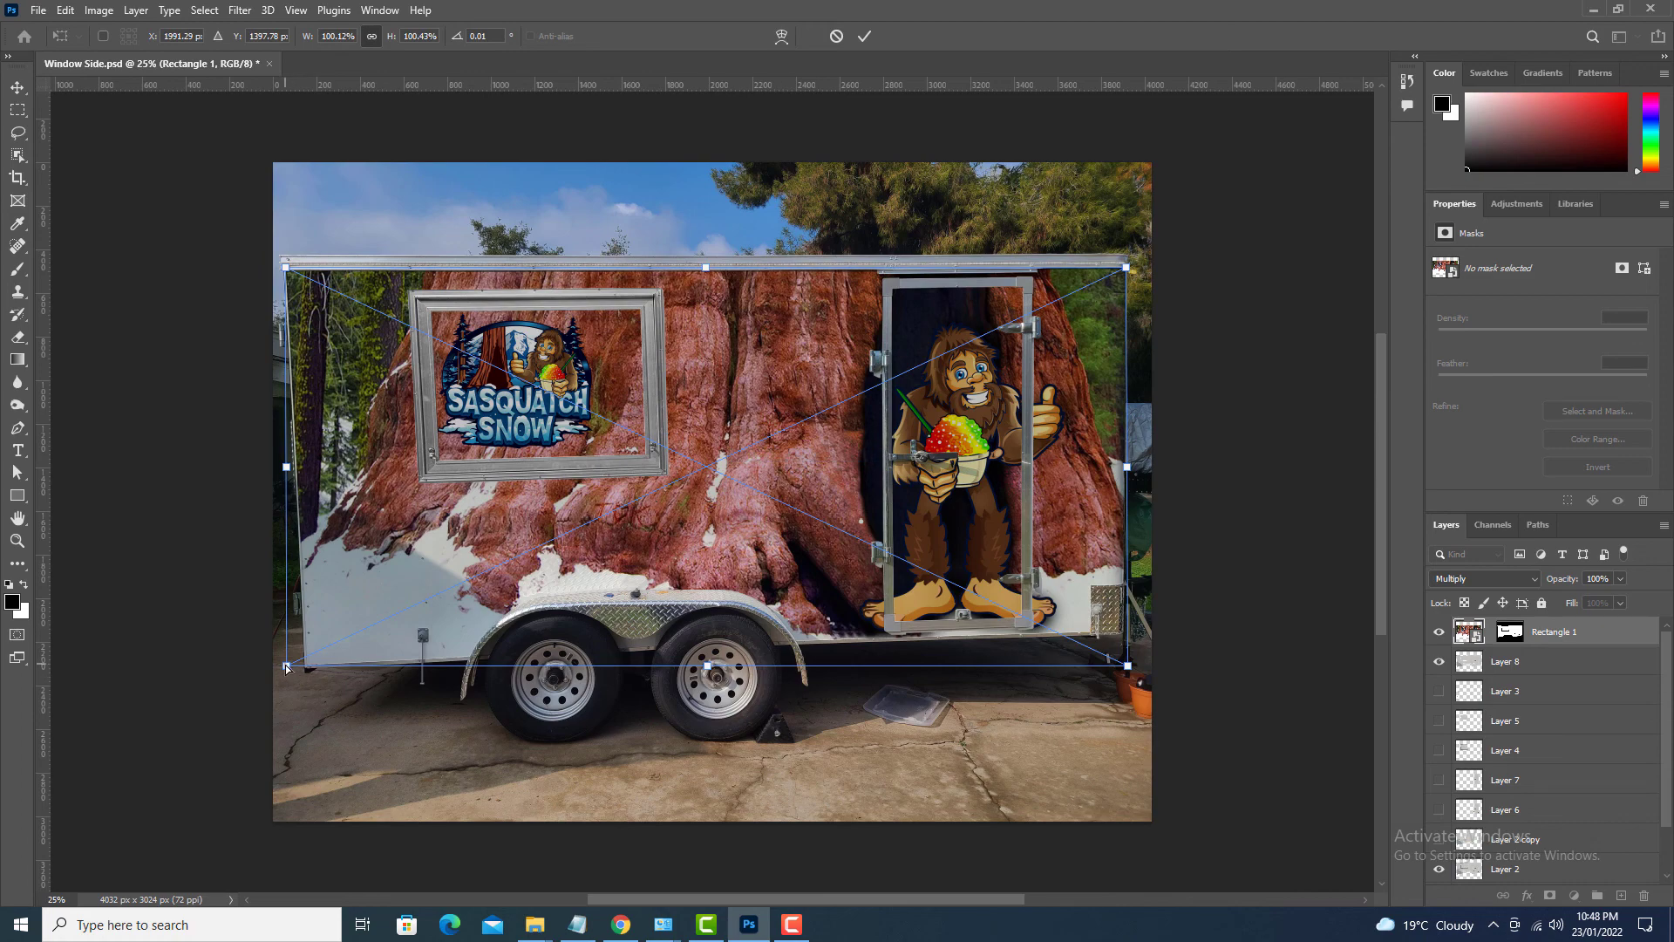
drag(286, 668, 307, 666)
drag(1128, 666, 1124, 635)
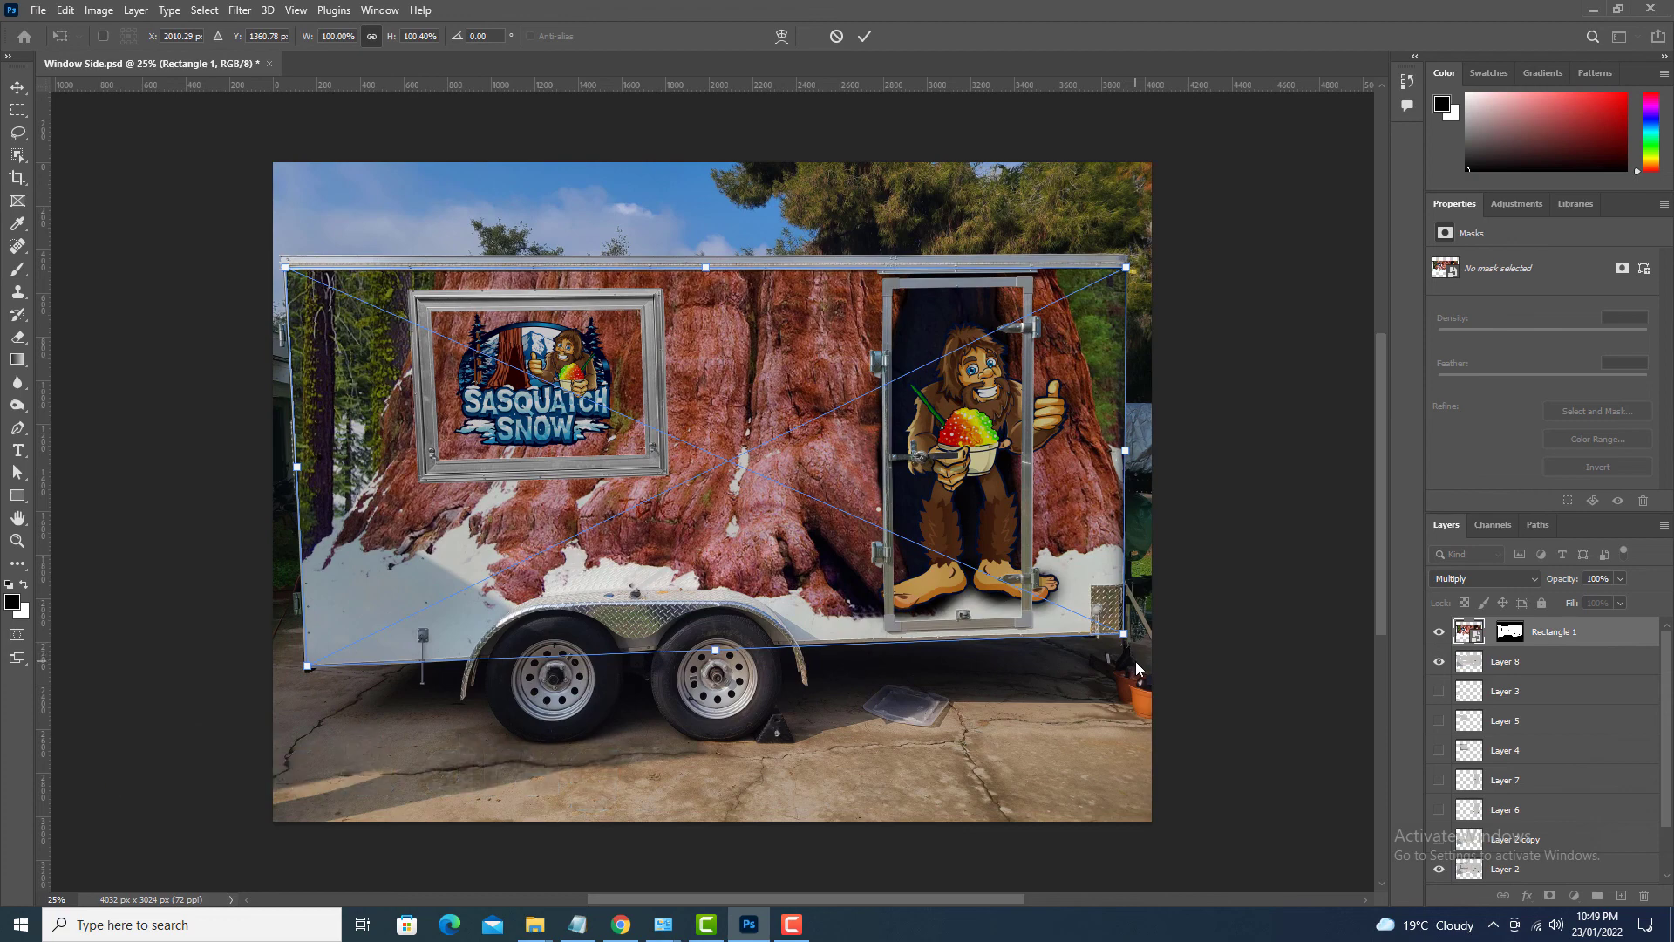
key(Return)
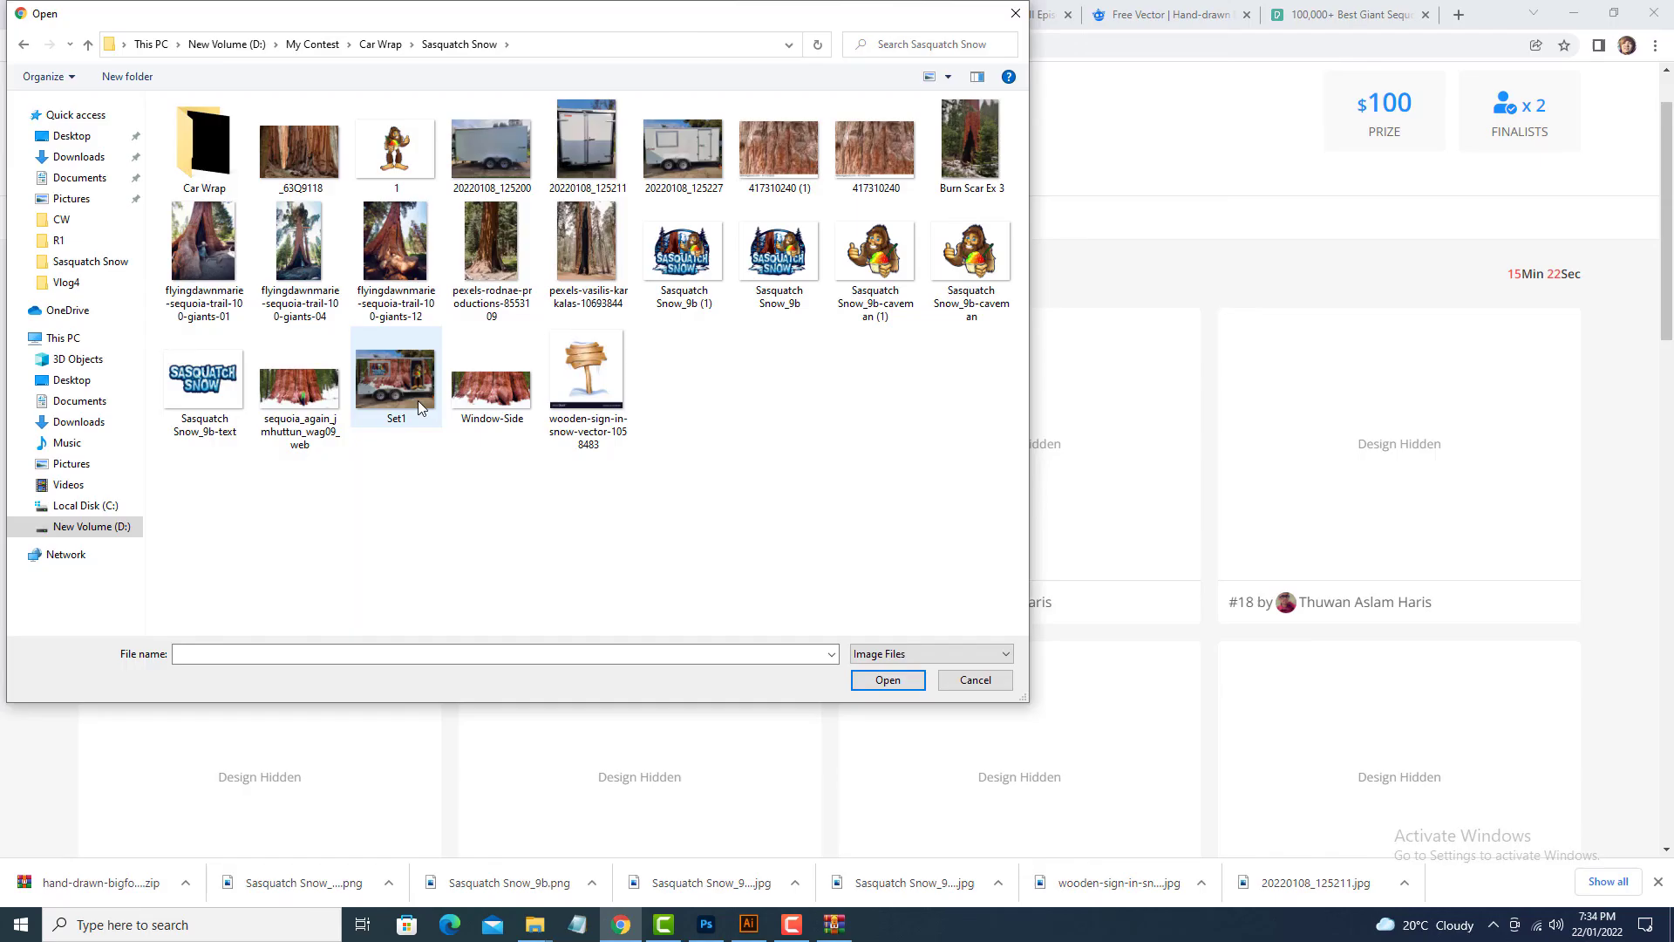
Step: In Chrome, submit the Set1 image to the Sasquatch Snow contest with the description "Please extend this contest... Thank You... Regards :)"
click(396, 377)
click(888, 682)
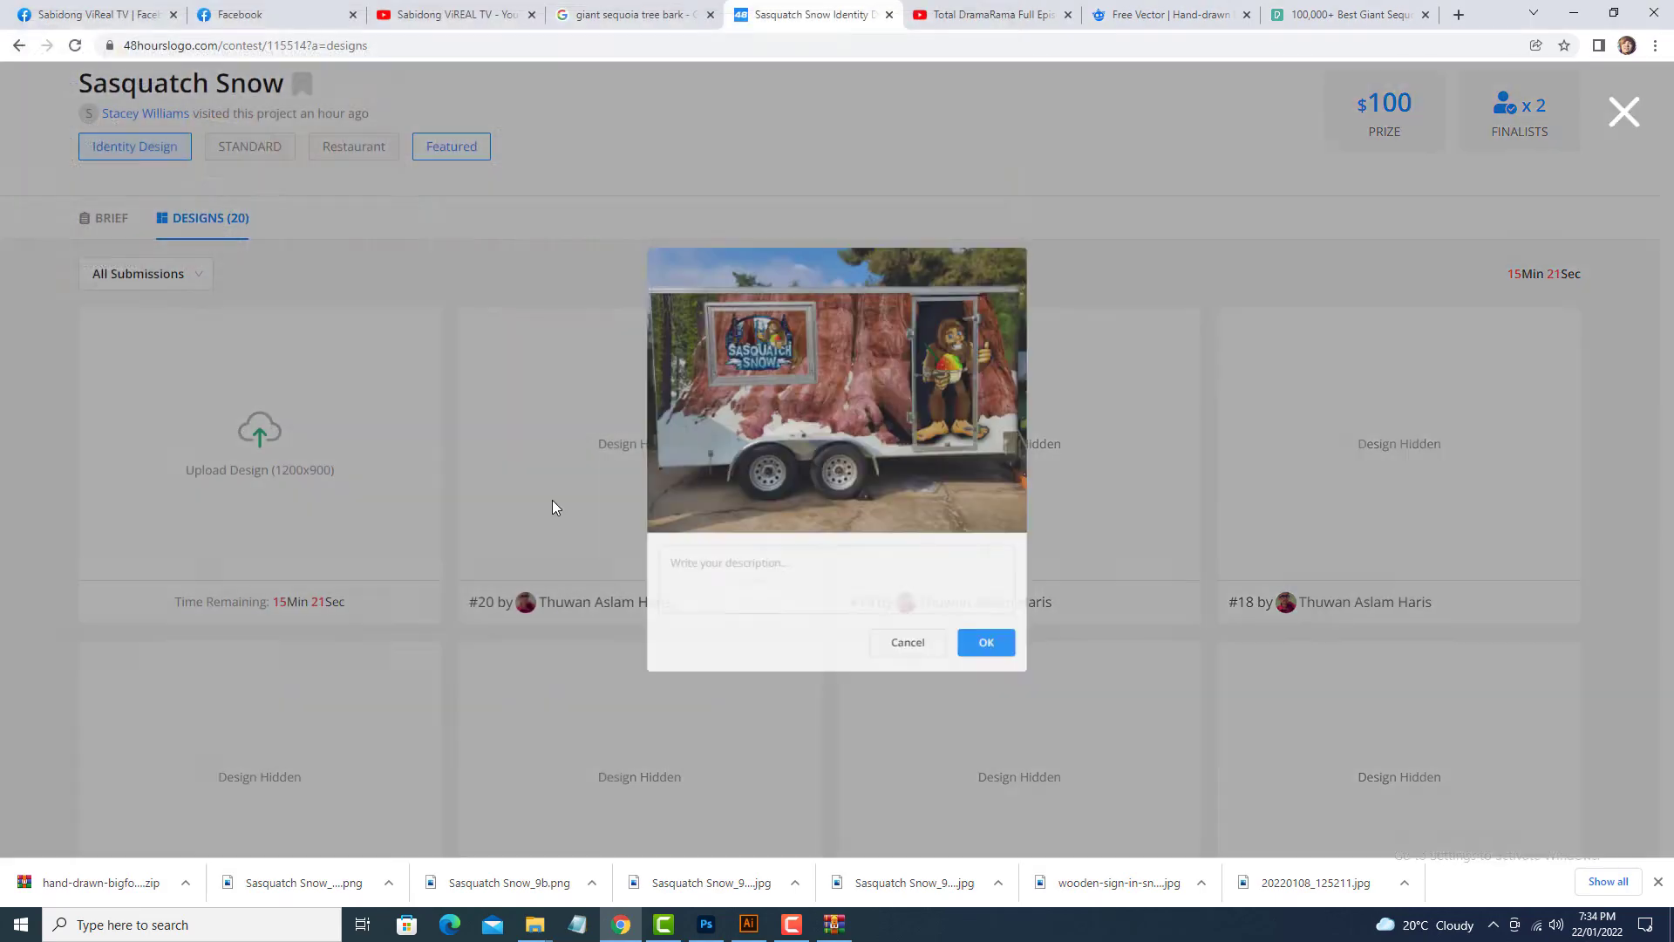
click(740, 569)
text(Please )
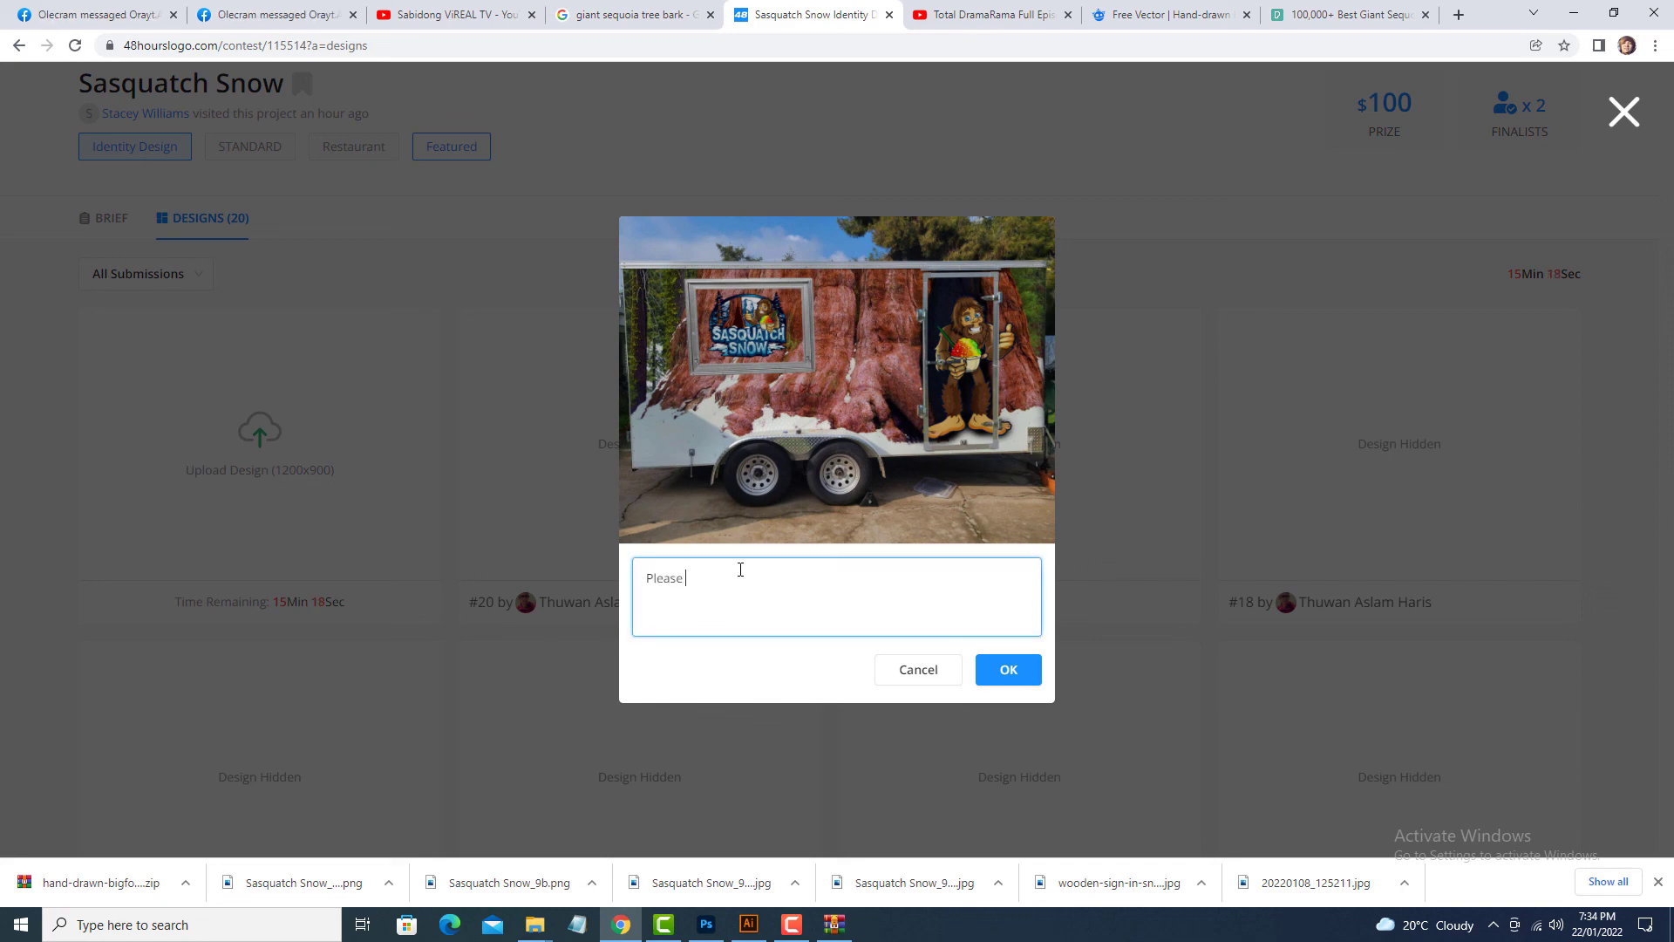
text(extend this contest... Thank You... Regards :))
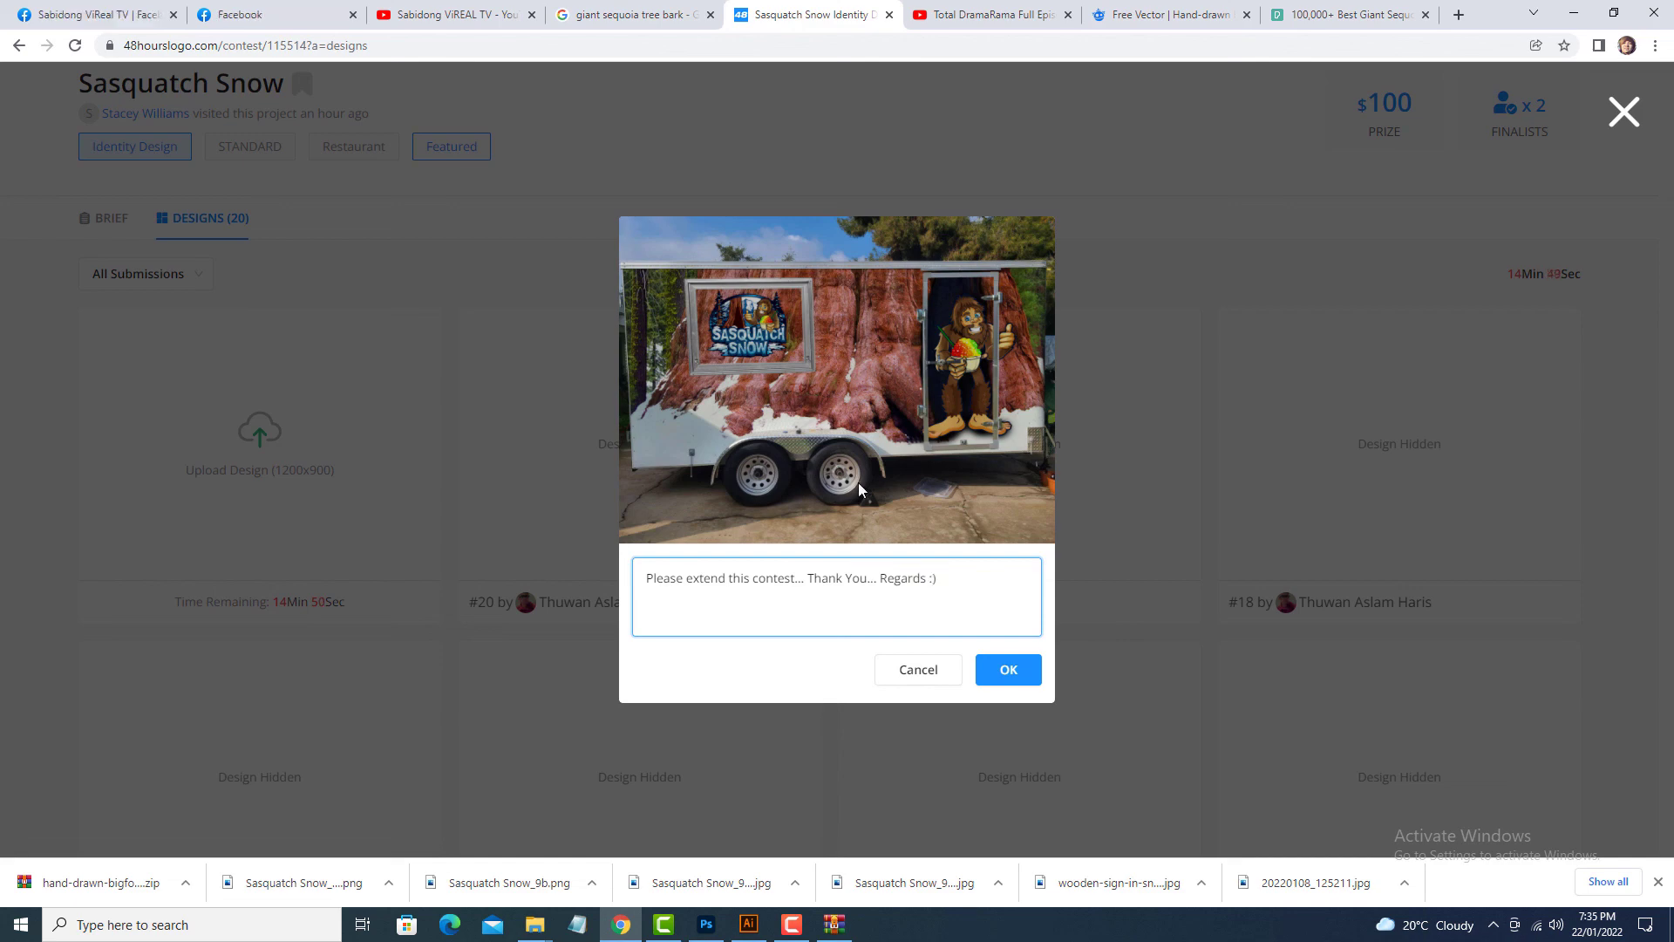
click(1009, 669)
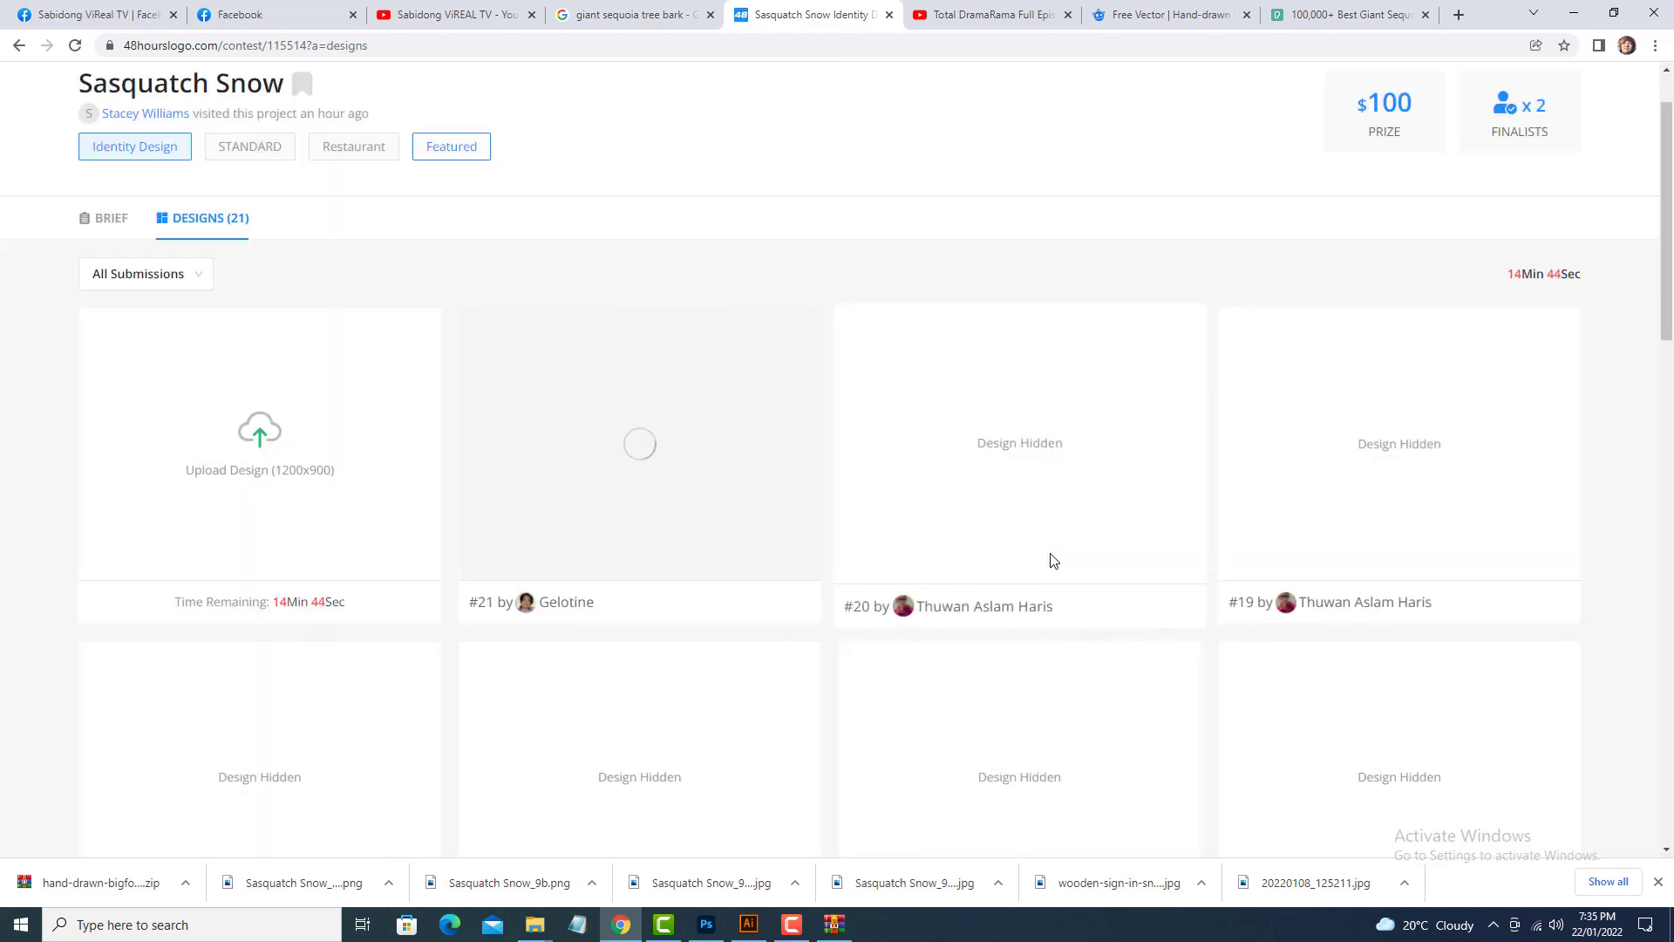